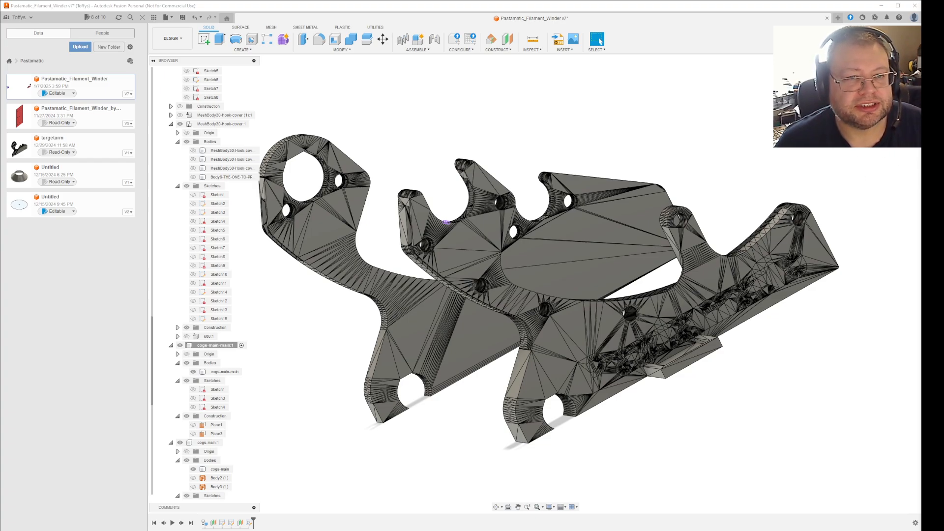
# Compare the hook ends of the two winder brackets face-on and at an angle.
pyautogui.click(892, 84)
pyautogui.moveTo(702, 143); pyautogui.dragTo(864, 268, button='middle')
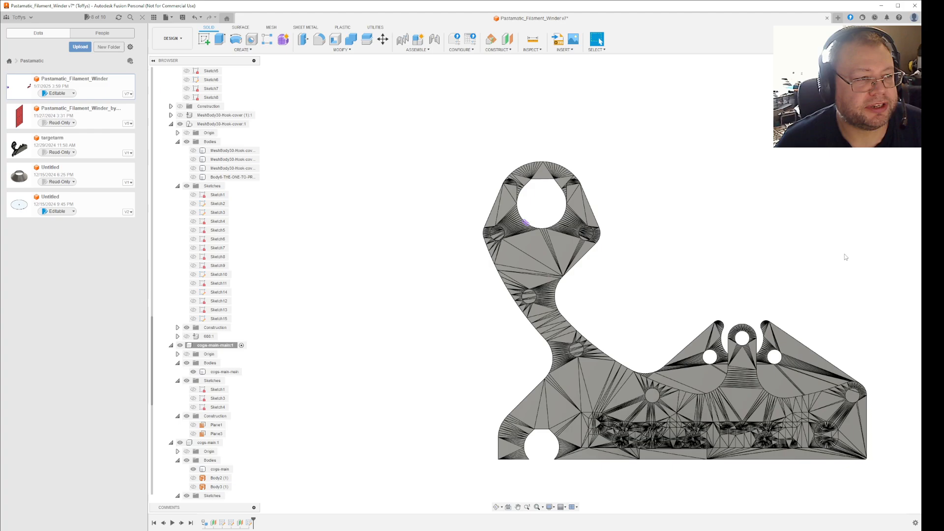
pyautogui.keyDown('shift'); pyautogui.moveTo(689, 244); pyautogui.dragTo(728, 247, button='middle'); pyautogui.keyUp('shift')
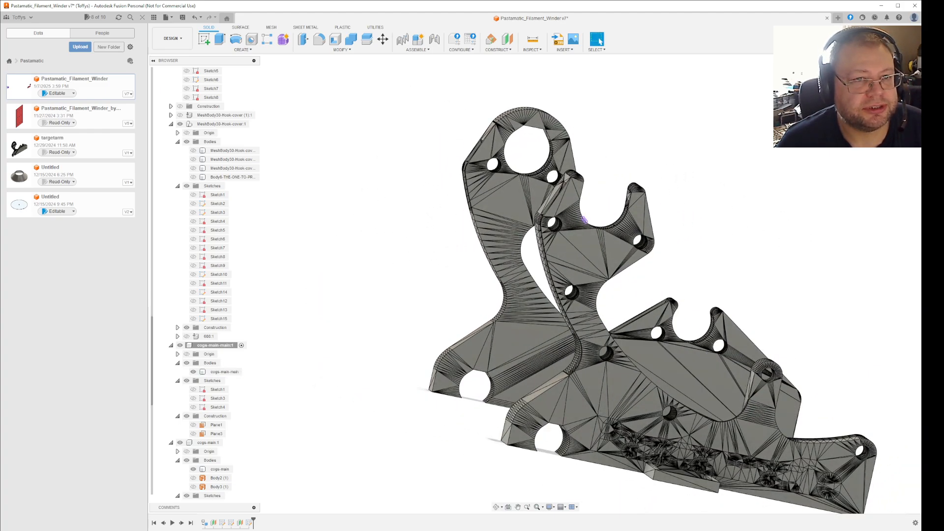
pyautogui.click(893, 84)
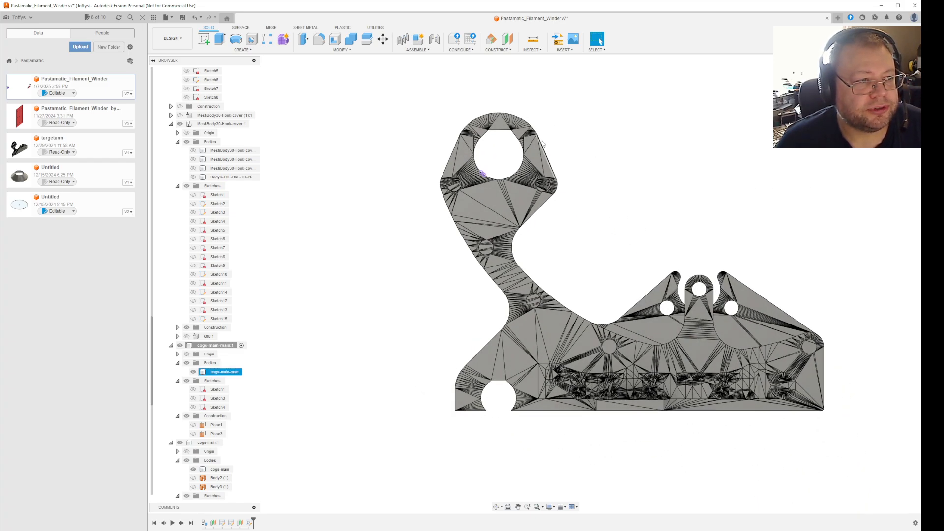
pyautogui.scroll(5, 537, 152)
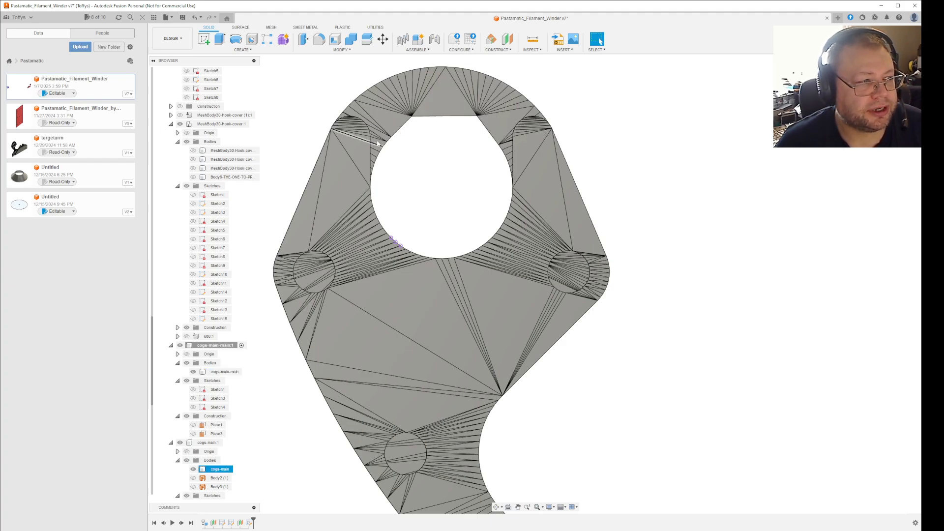
pyautogui.scroll(-1, 594, 196)
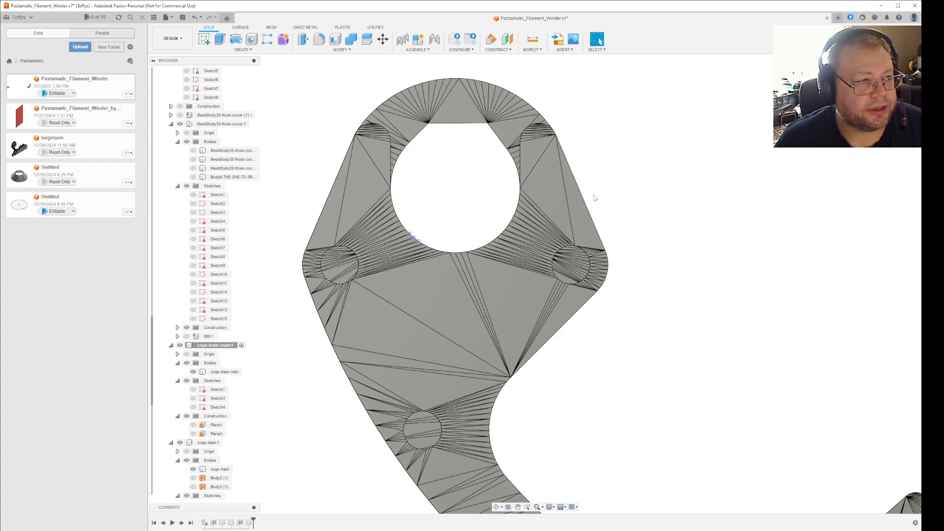
pyautogui.scroll(-2, 594, 198)
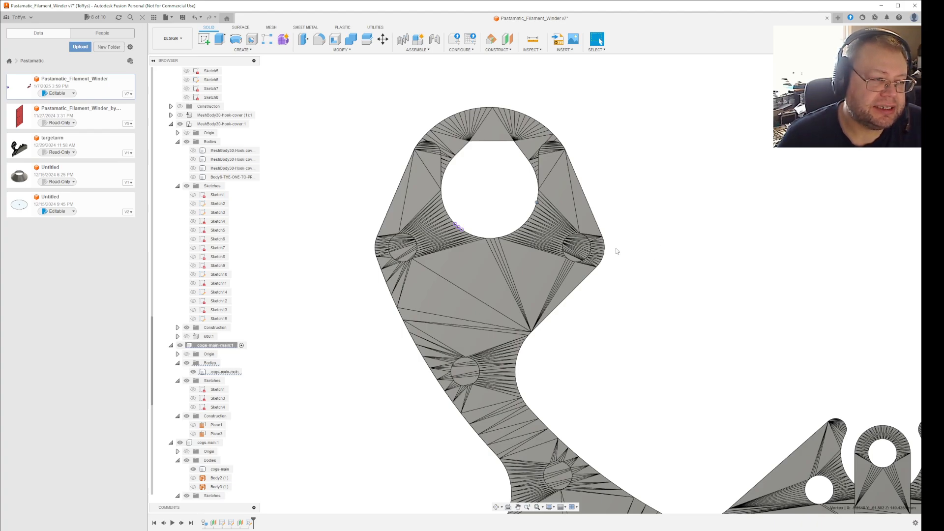
# Create an offset construction plane at 0 mm on a flat facet of the front bracket's upper hook prong.
pyautogui.scroll(-2, 617, 251)
pyautogui.keyDown('shift'); pyautogui.moveTo(638, 202); pyautogui.dragTo(656, 208, button='middle'); pyautogui.keyUp('shift')
pyautogui.click(460, 204)
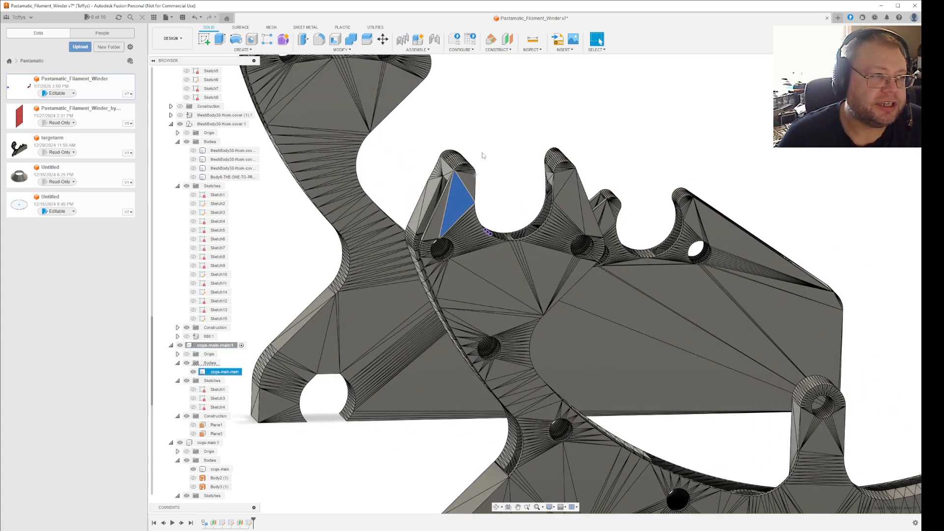
pyautogui.click(508, 39)
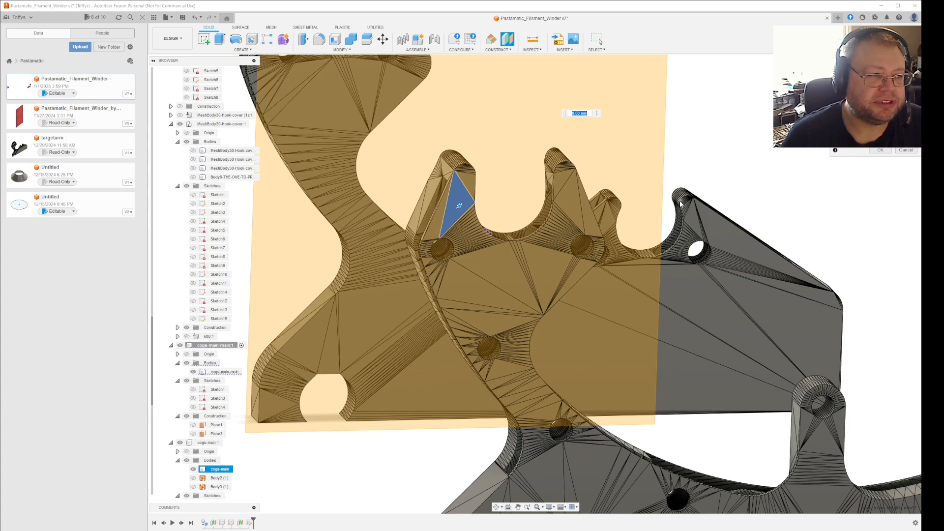
pyautogui.press('Return')
pyautogui.keyDown('shift'); pyautogui.moveTo(666, 198); pyautogui.dragTo(731, 237, button='middle'); pyautogui.keyUp('shift')
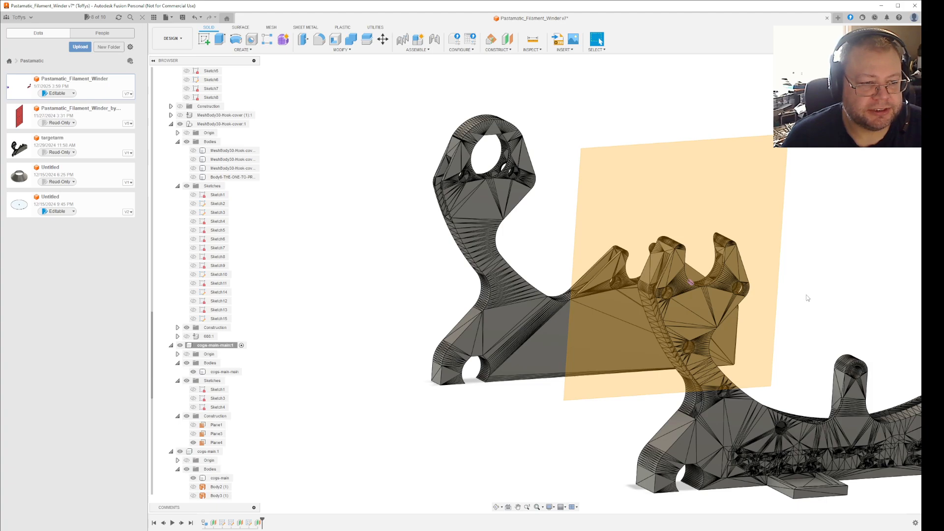
pyautogui.scroll(-2, 804, 294)
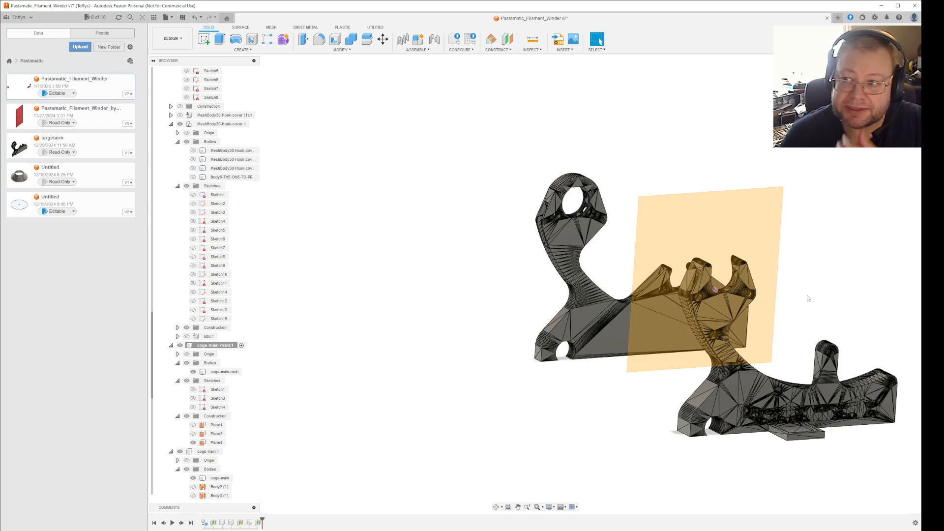
# Create a sketch on the new construction plane and finish it without drawing anything.
pyautogui.rightClick(775, 268)
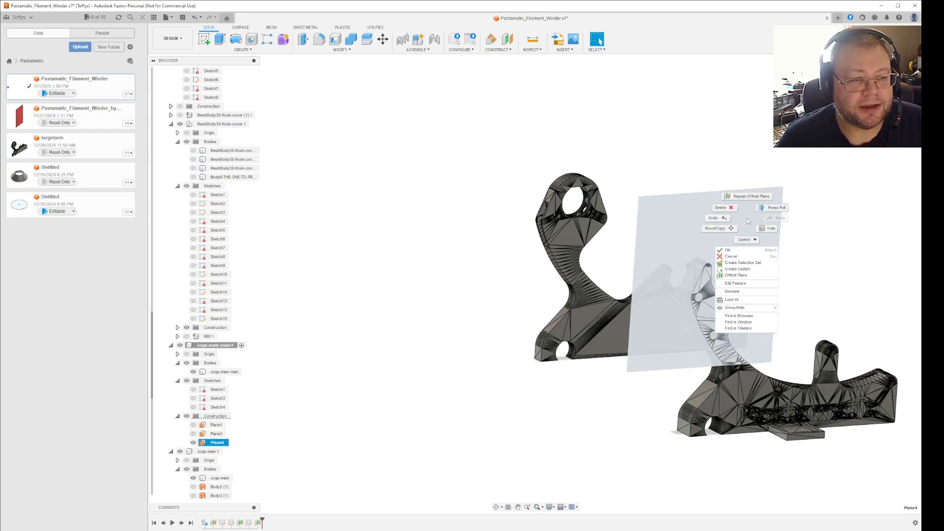
pyautogui.click(747, 264)
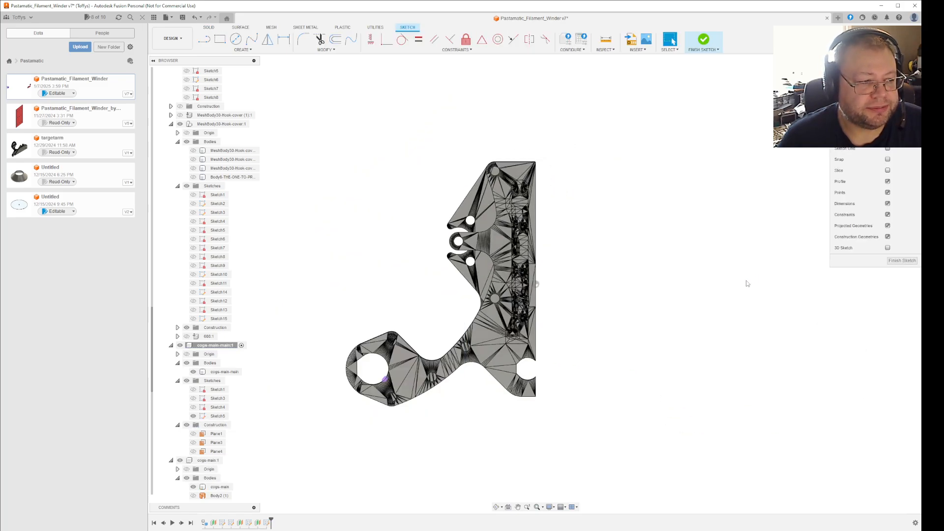
pyautogui.click(901, 260)
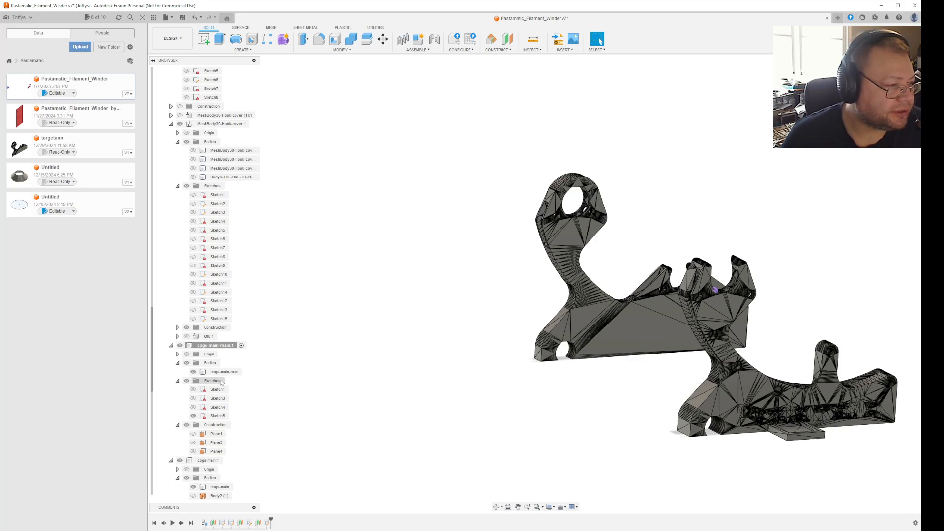
# Show the new construction plane and edit its definition to reference a vertex on the rim of the rear bracket's large hole.
pyautogui.click(222, 345)
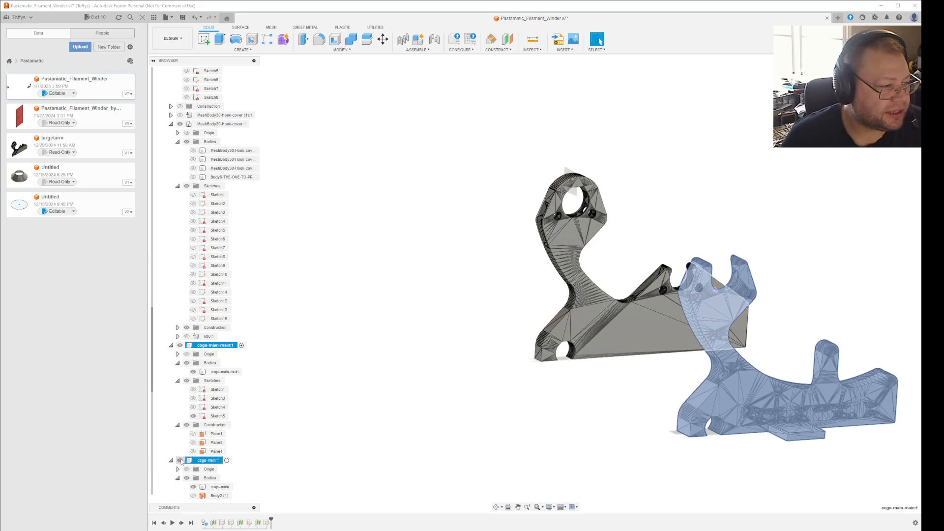
pyautogui.click(217, 451)
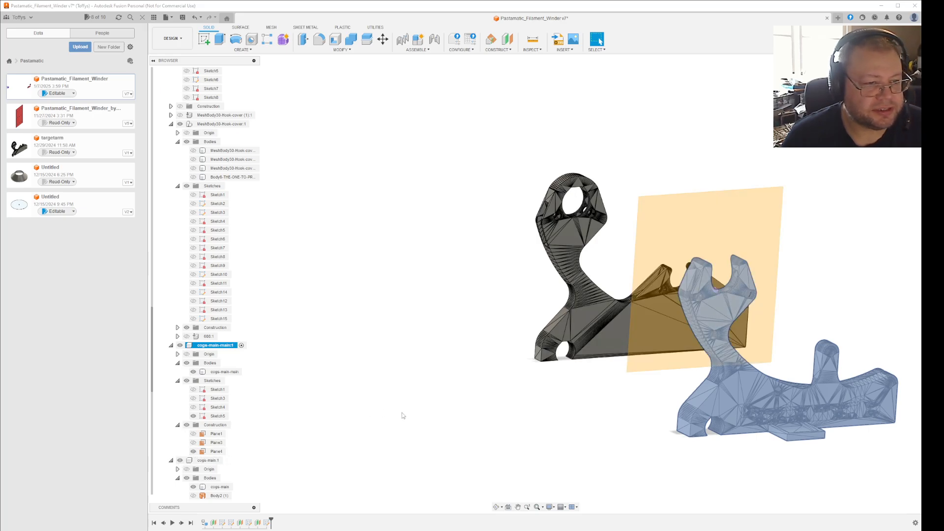
pyautogui.moveTo(427, 425)
pyautogui.keyDown('shift'); pyautogui.mouseDown(button='middle')
pyautogui.moveTo(487, 443)
pyautogui.moveTo(436, 436)
pyautogui.mouseUp(button='middle'); pyautogui.keyUp('shift')
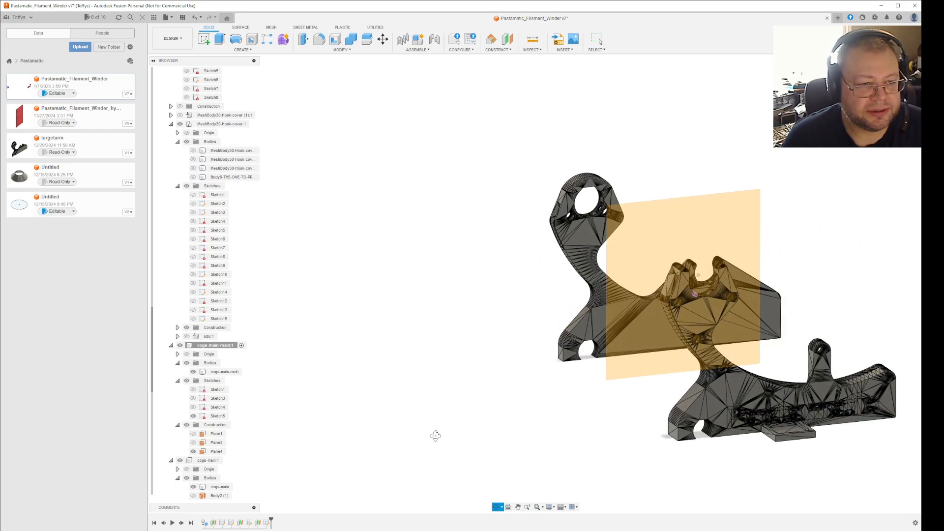
pyautogui.click(258, 523)
pyautogui.rightClick(259, 524)
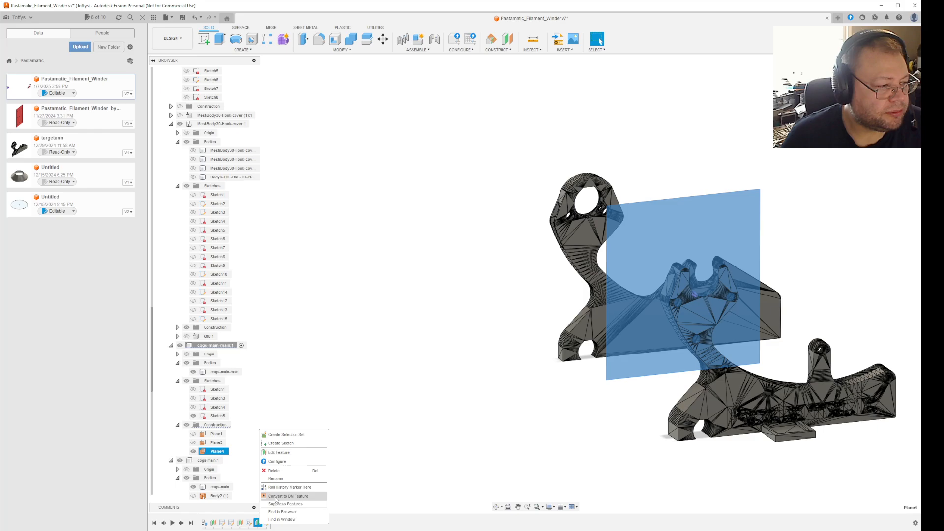
pyautogui.click(288, 455)
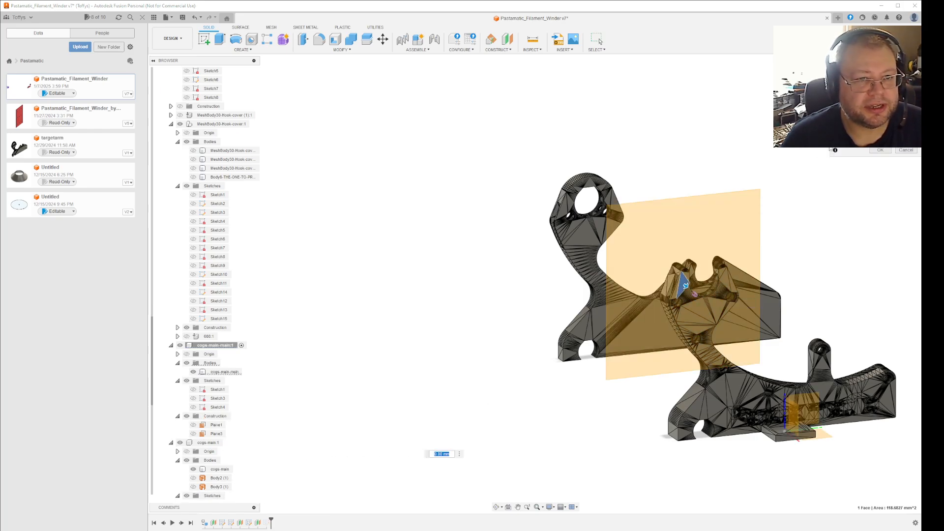
pyautogui.click(909, 109)
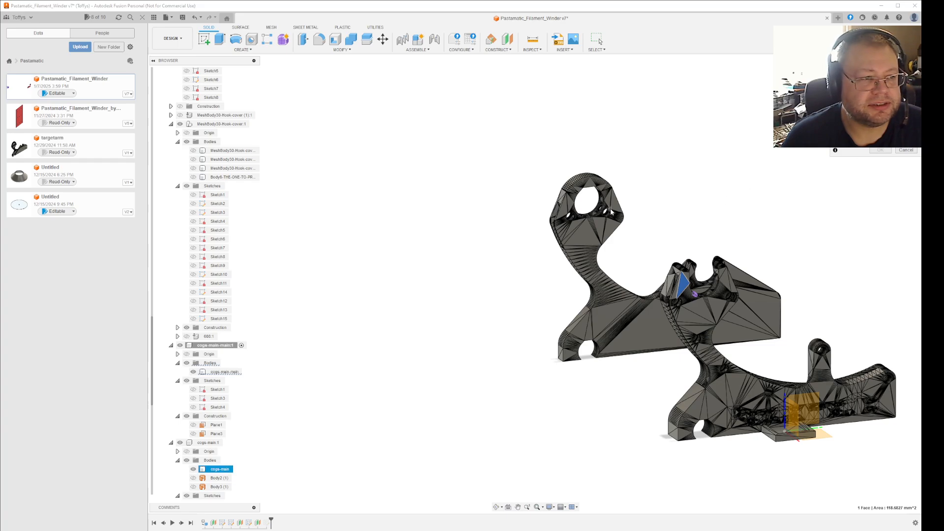
pyautogui.scroll(8, 578, 209)
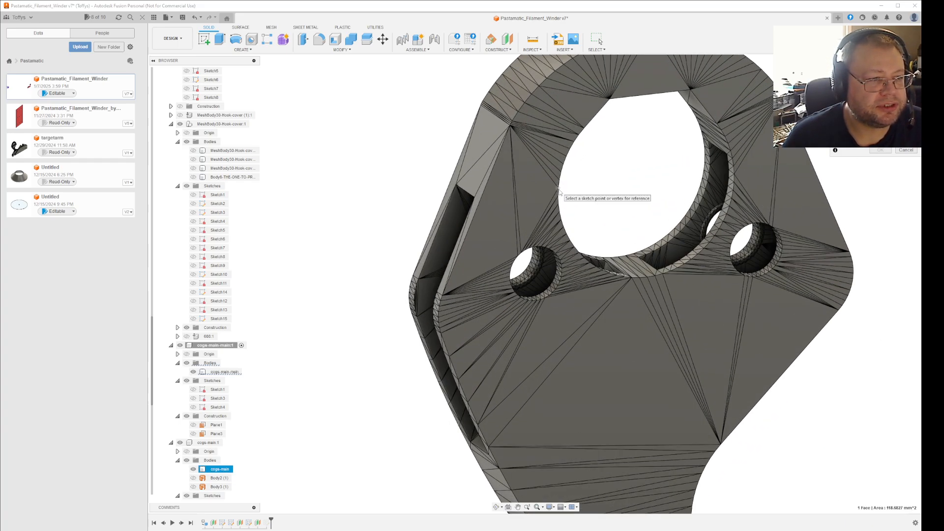
pyautogui.click(559, 188)
pyautogui.click(881, 162)
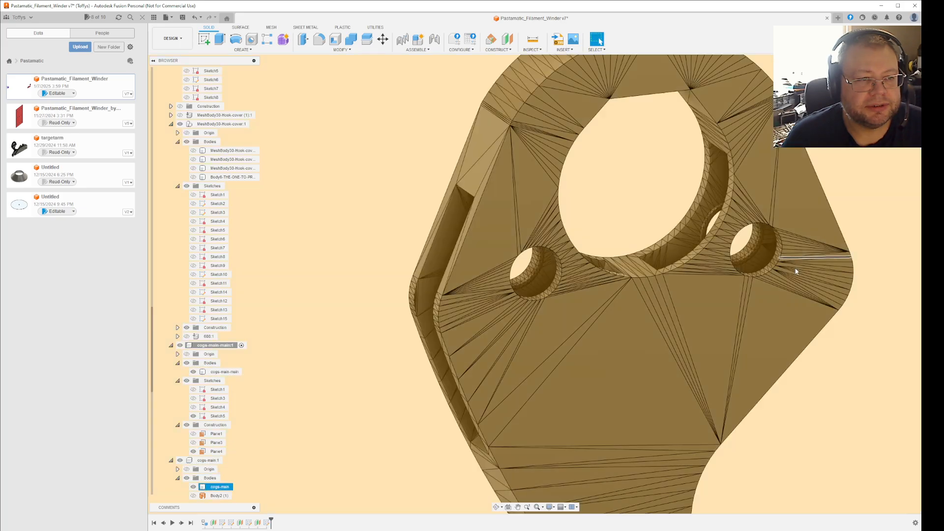
# Open the sketch on the redefined plane for editing and hide the plane.
pyautogui.scroll(-6, 757, 323)
pyautogui.keyDown('shift'); pyautogui.moveTo(849, 312); pyautogui.dragTo(676, 259, button='middle'); pyautogui.keyUp('shift')
pyautogui.rightClick(586, 166)
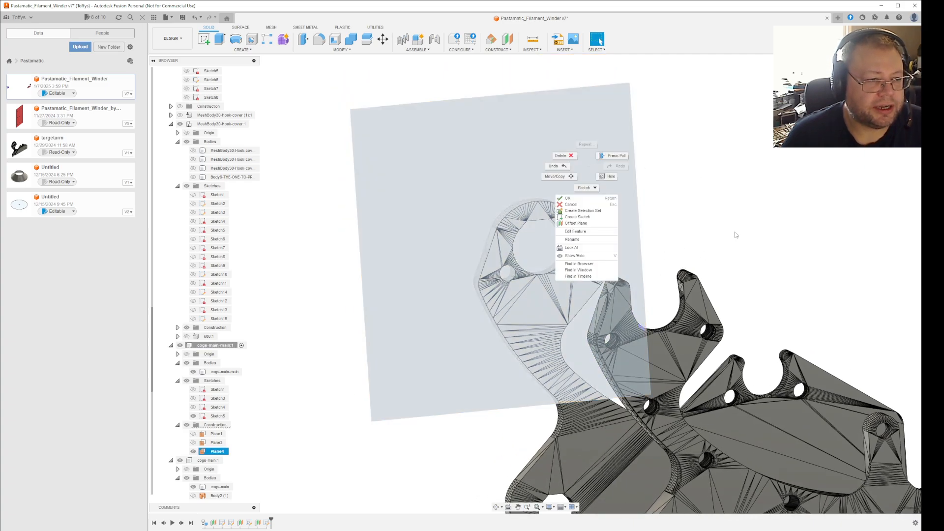
pyautogui.click(579, 276)
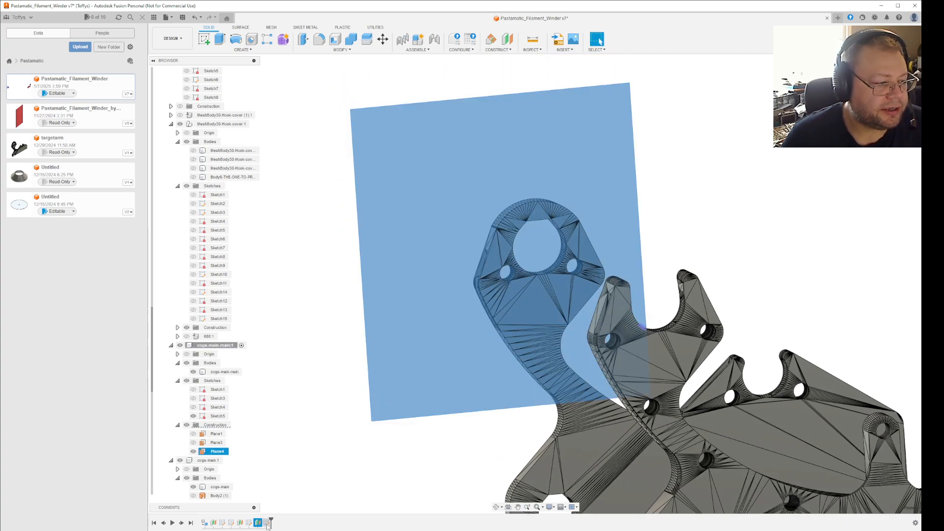
pyautogui.click(266, 522)
pyautogui.rightClick(266, 522)
pyautogui.click(288, 444)
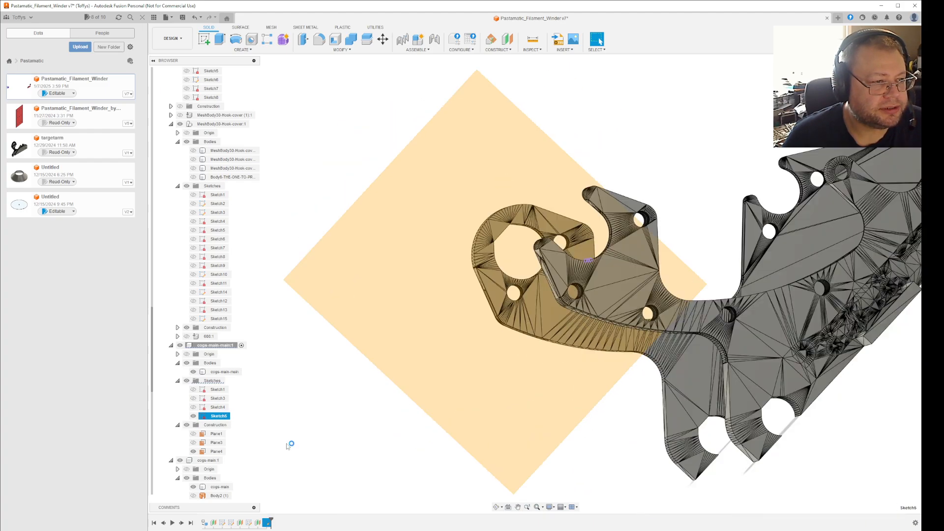
pyautogui.click(895, 261)
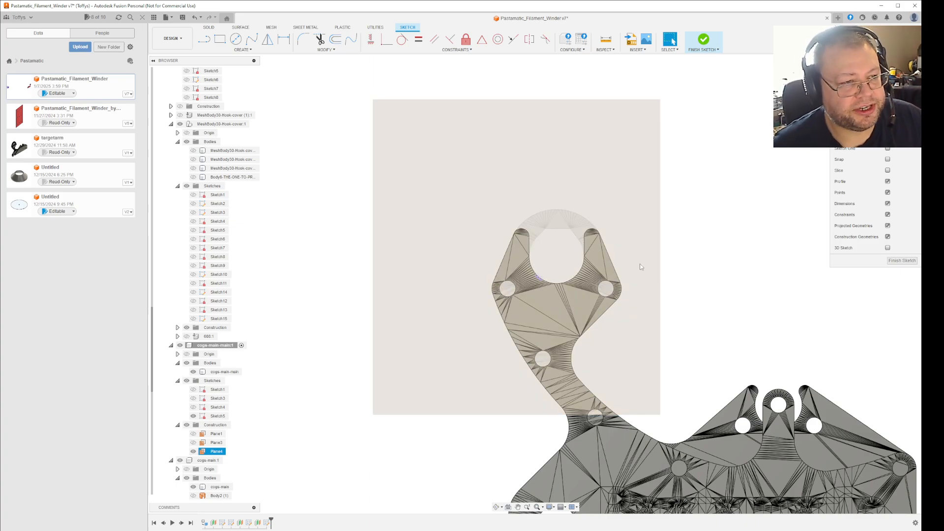
pyautogui.click(194, 451)
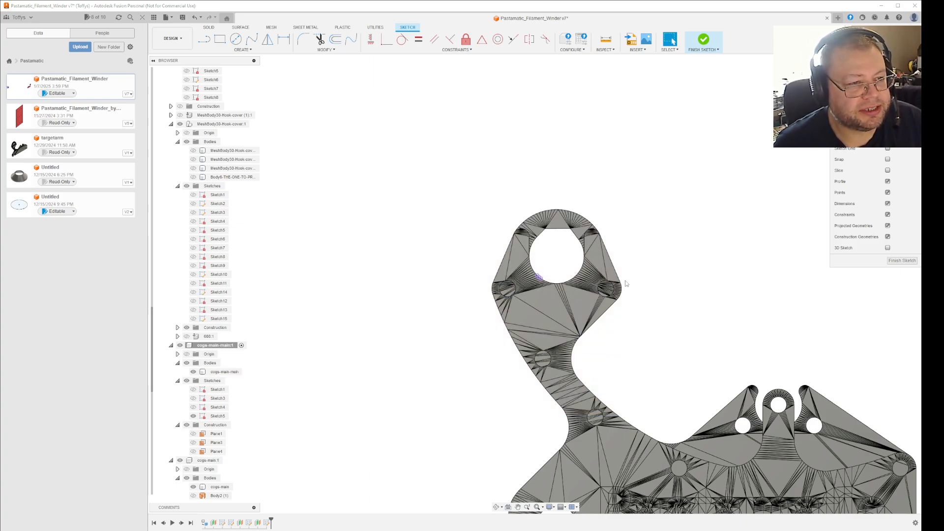
# Project the long outer edge and six short edges of the rounded tip of the front bracket's hook prong into the sketch.
pyautogui.scroll(3, 596, 242)
pyautogui.scroll(4, 608, 223)
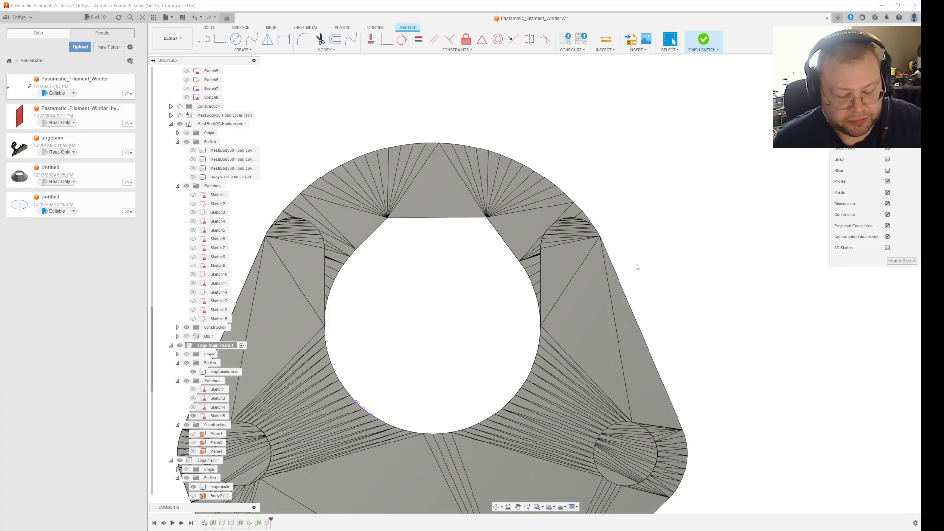
pyautogui.press('p')
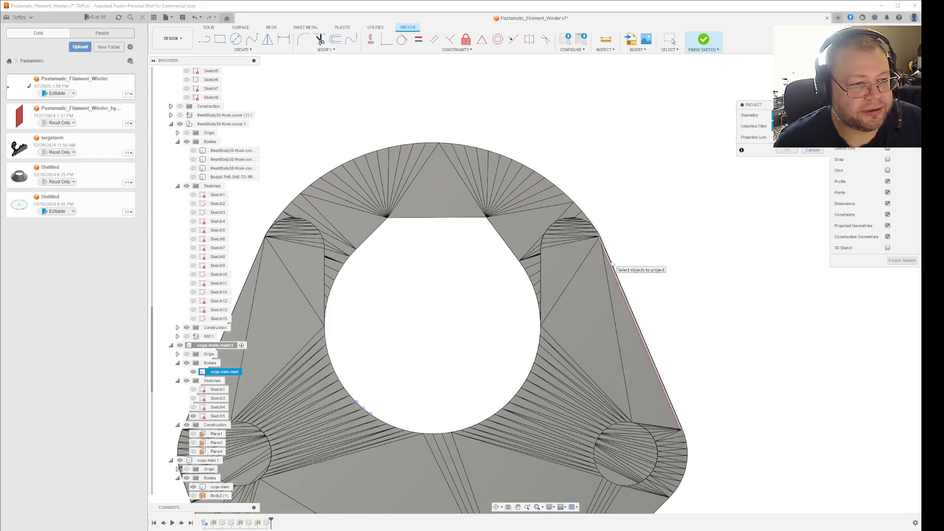
pyautogui.scroll(5, 612, 264)
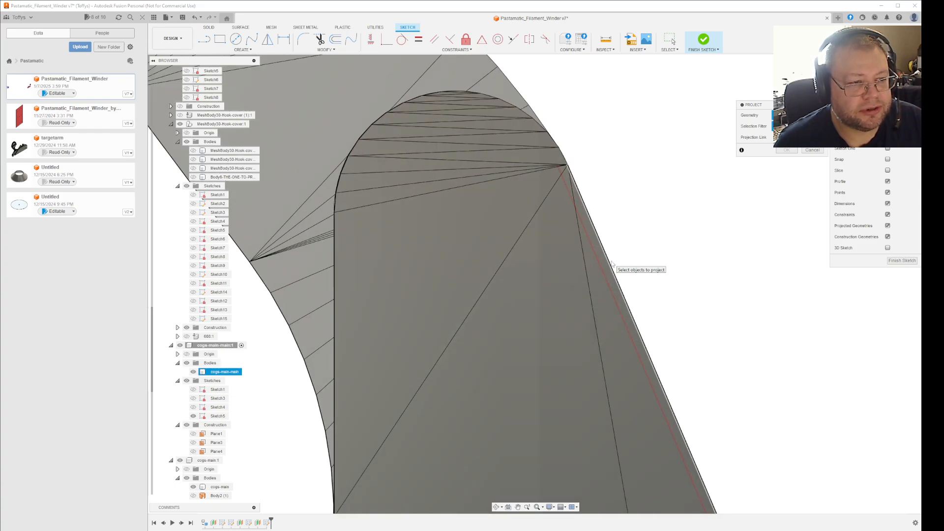
pyautogui.click(612, 265)
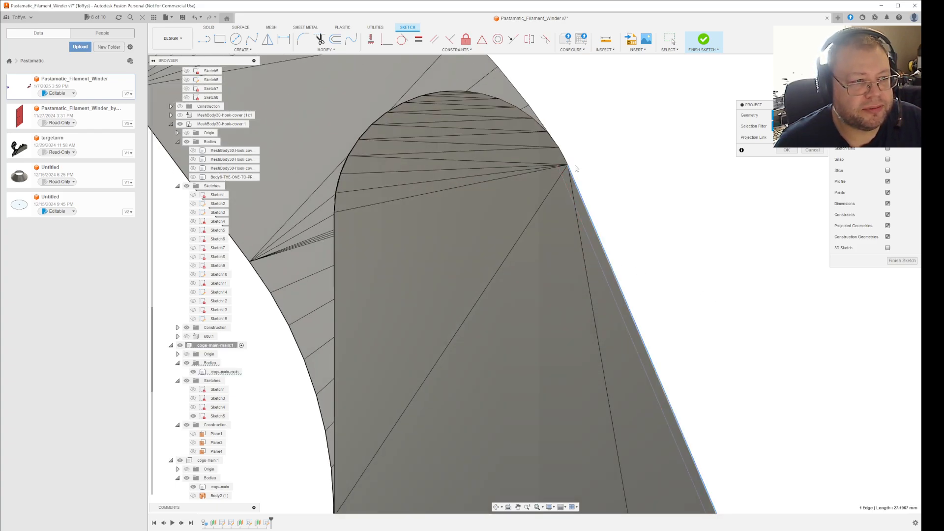
pyautogui.click(562, 156)
pyautogui.click(554, 143)
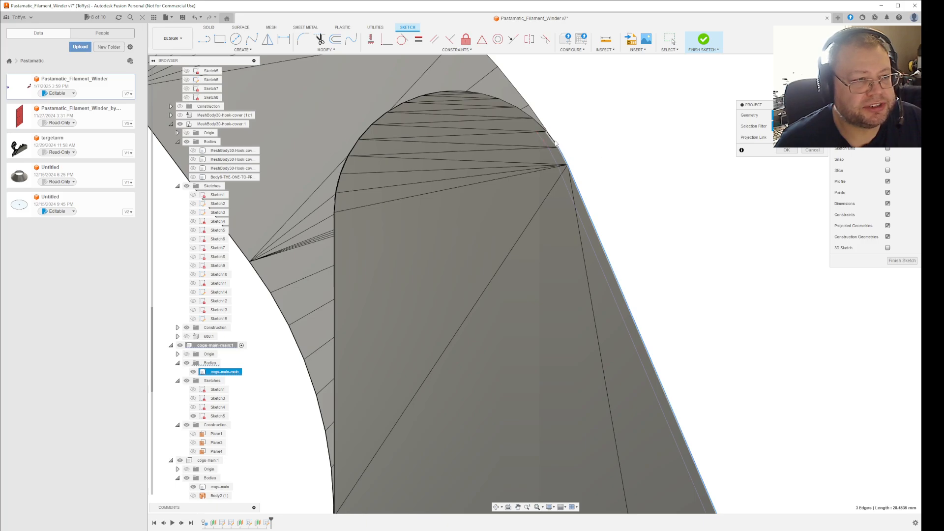
pyautogui.click(542, 126)
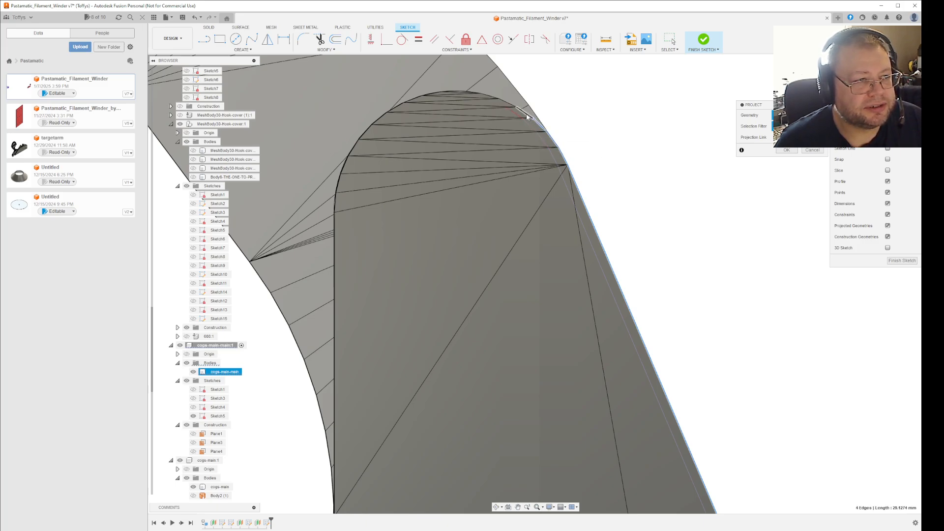
pyautogui.click(526, 113)
pyautogui.click(508, 105)
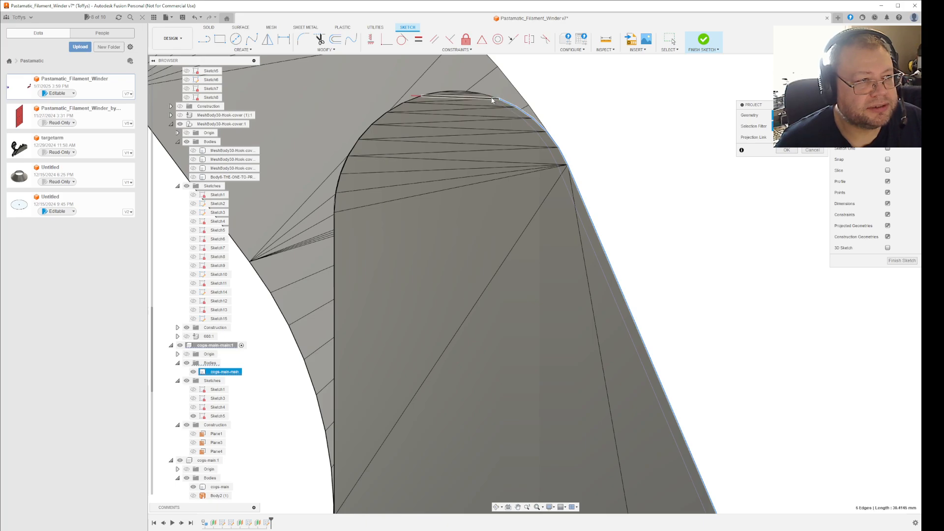
pyautogui.click(490, 94)
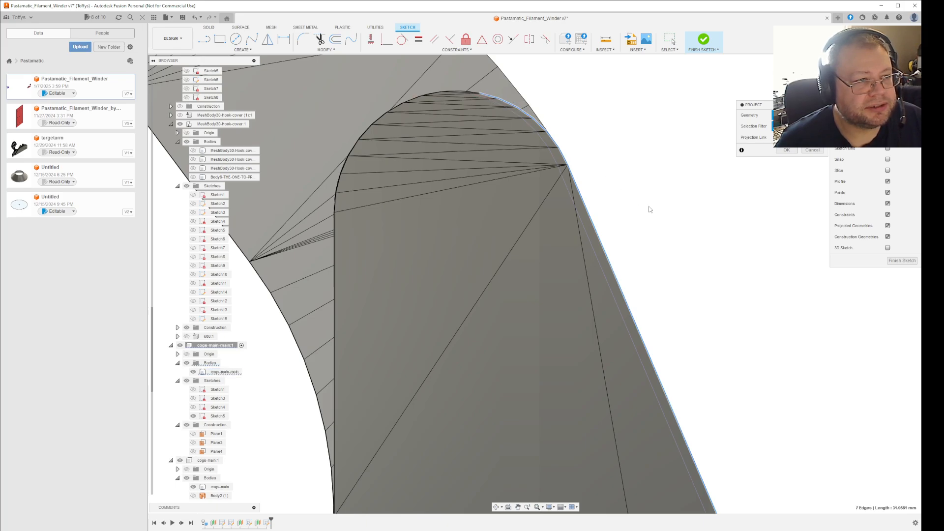
pyautogui.click(787, 150)
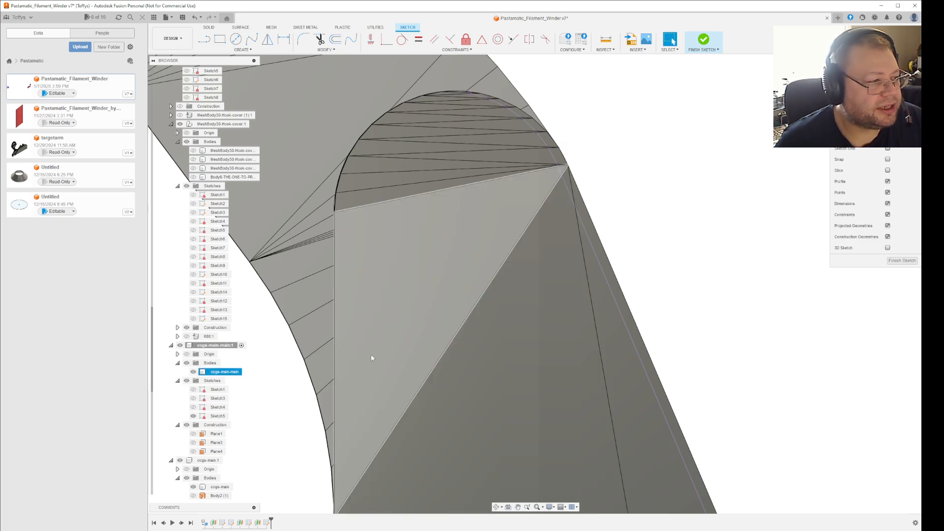
# Toggle the front bracket's visibility and hide its body to compare the projected hook edges with the rear bracket's outline.
pyautogui.click(180, 346)
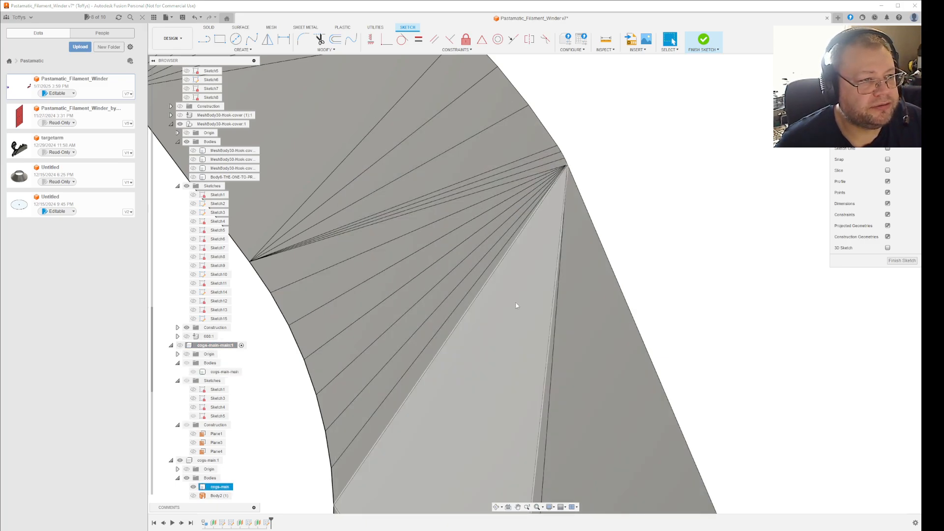
pyautogui.click(181, 346)
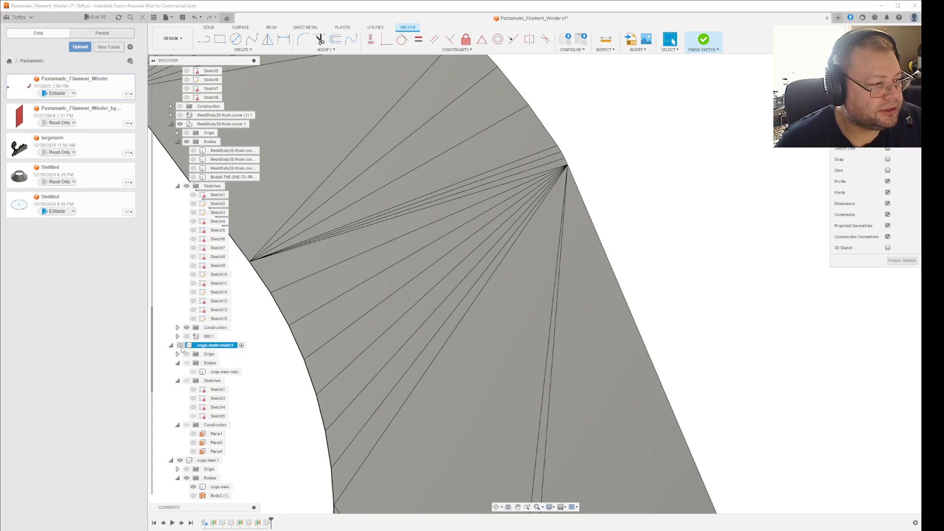
pyautogui.click(180, 345)
pyautogui.click(196, 372)
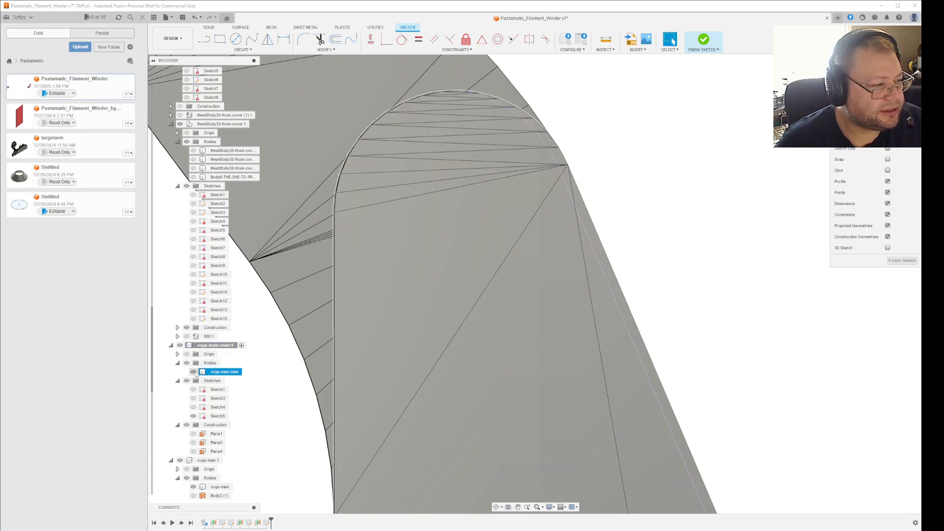
pyautogui.click(194, 372)
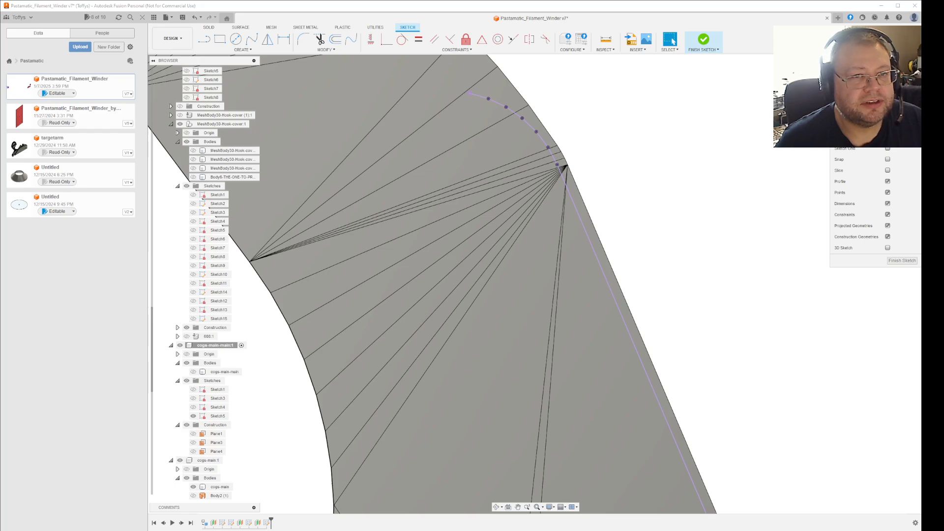
pyautogui.scroll(-5, 661, 224)
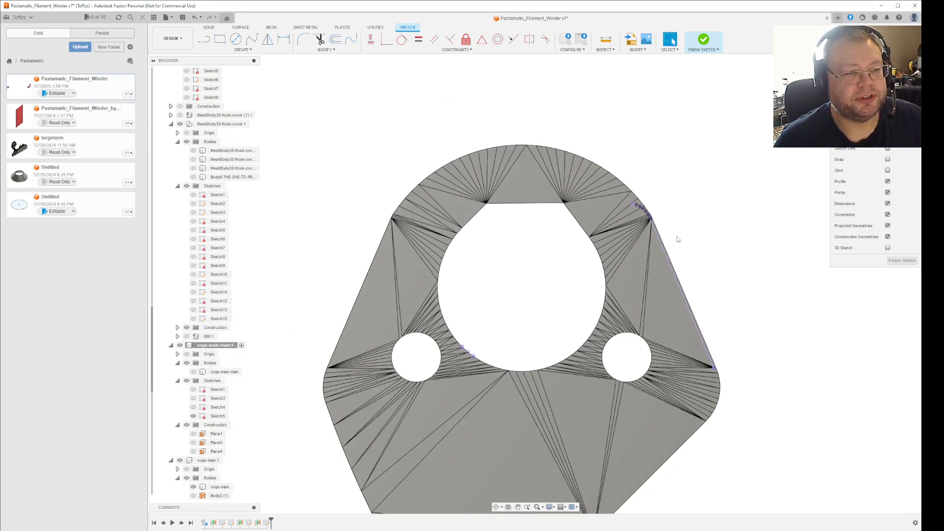
pyautogui.scroll(2, 688, 246)
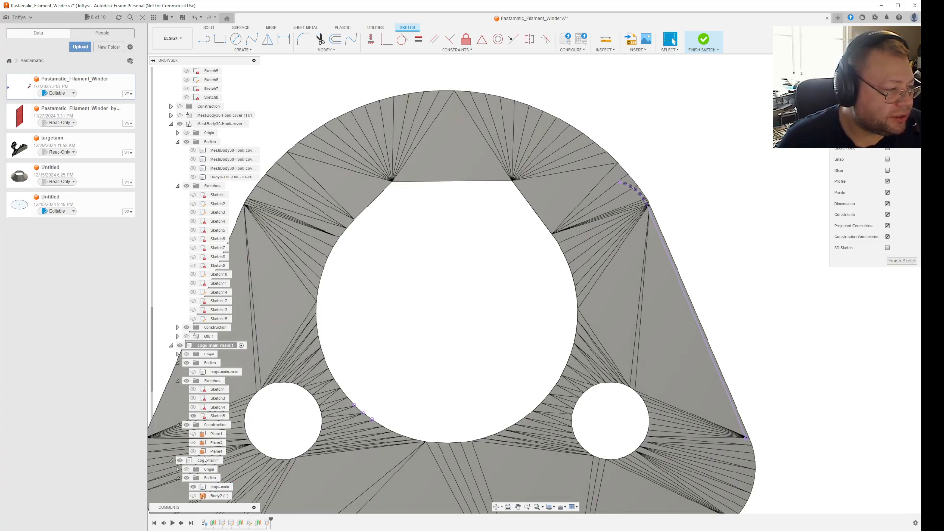
# Show the front bracket's body and measure the component-aligned XYZ offset from its prong corner vertex to the matching projected sketch point.
pyautogui.click(202, 372)
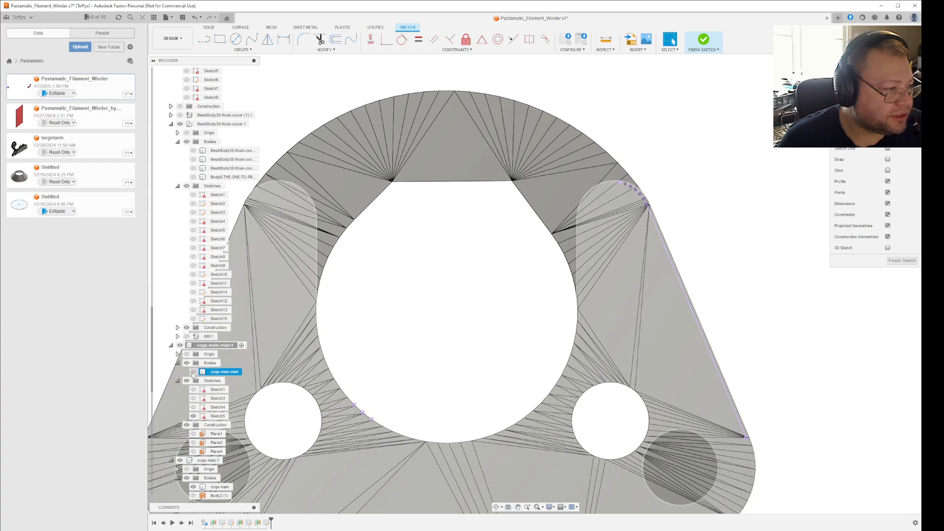
pyautogui.click(422, 391)
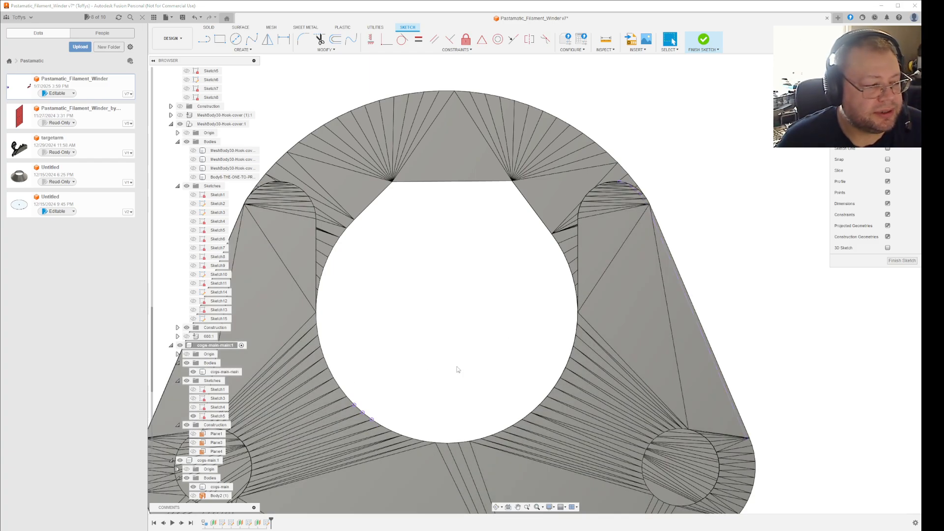
pyautogui.scroll(8, 659, 216)
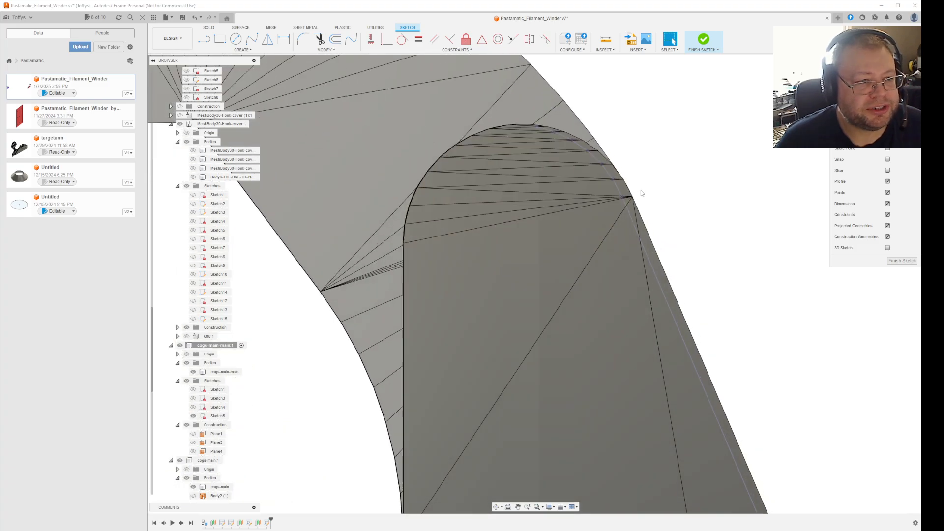
pyautogui.click(623, 218)
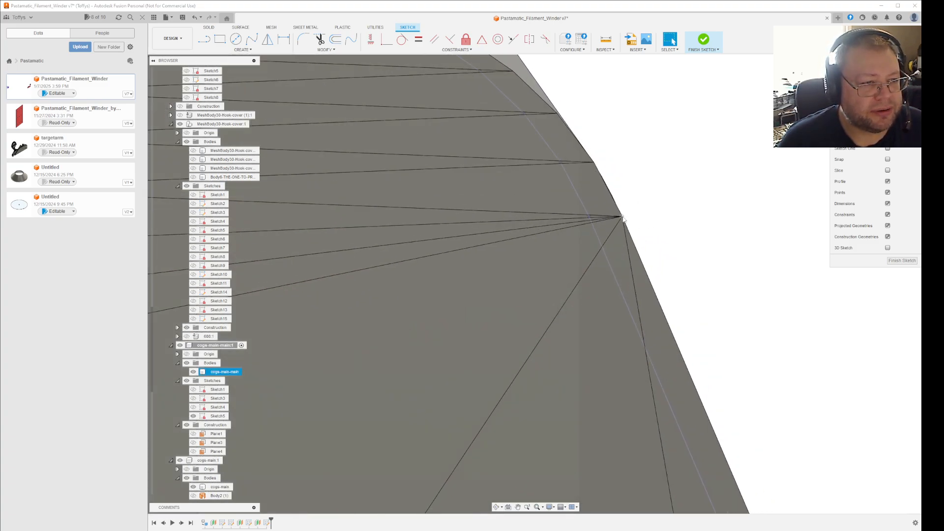
pyautogui.scroll(5, 618, 218)
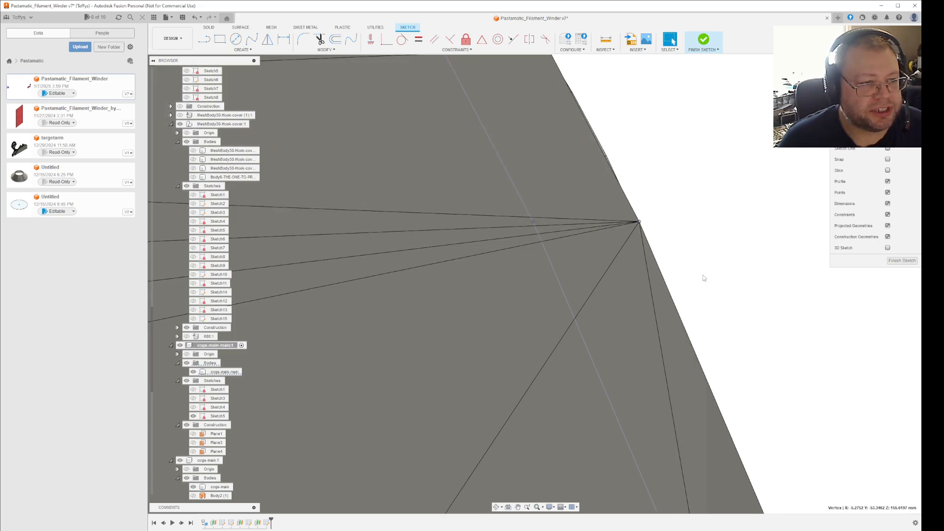
pyautogui.click(607, 45)
pyautogui.click(533, 222)
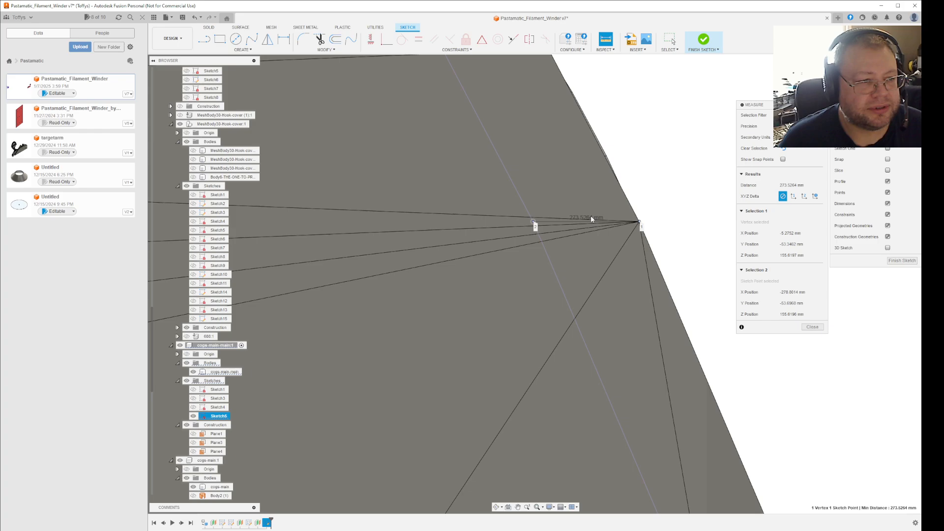
pyautogui.click(793, 196)
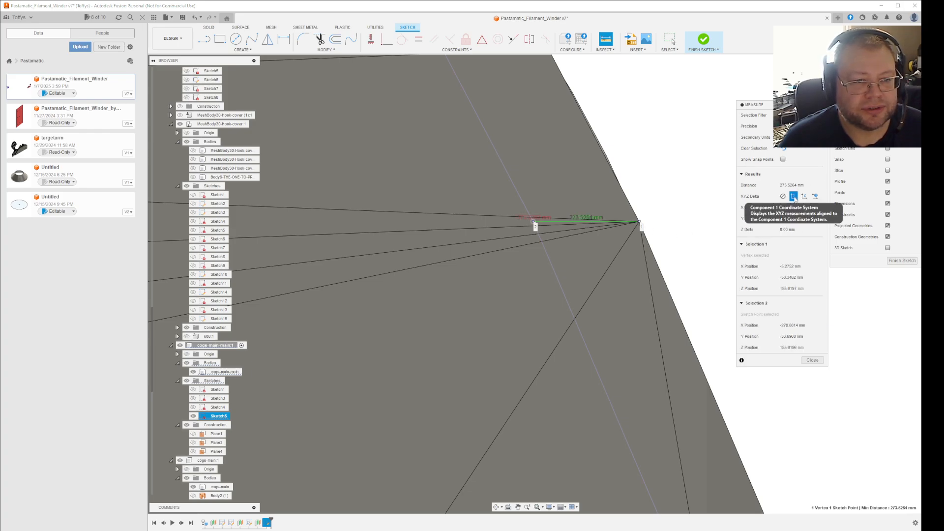
pyautogui.scroll(3, 602, 232)
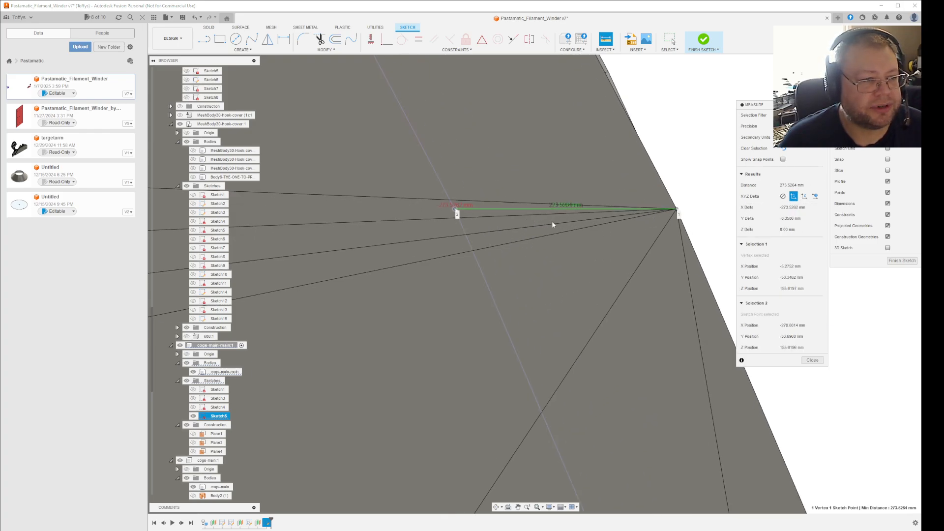
pyautogui.scroll(3, 552, 220)
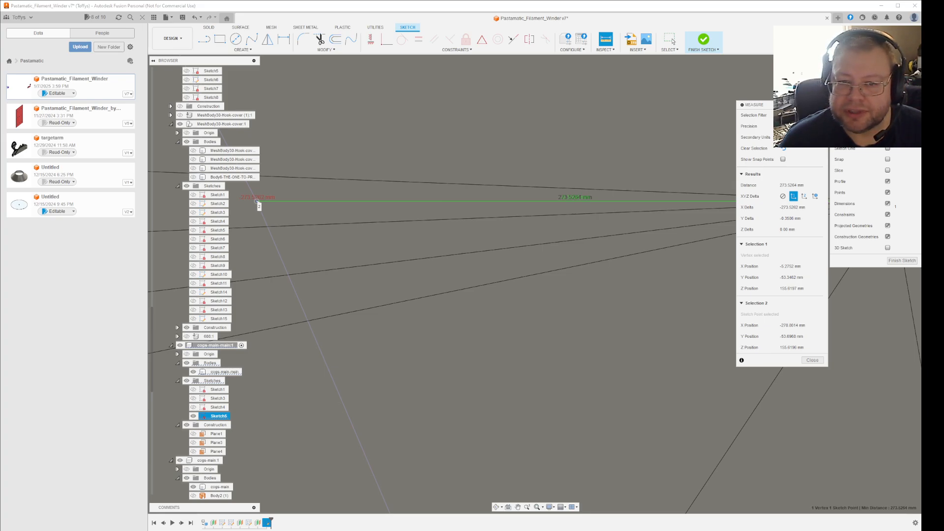
# Switch to Notepad, copy the noted Y offset -0.3506, return to Fusion and close the measurement.
pyautogui.moveTo(611, 236); pyautogui.dragTo(570, 246)
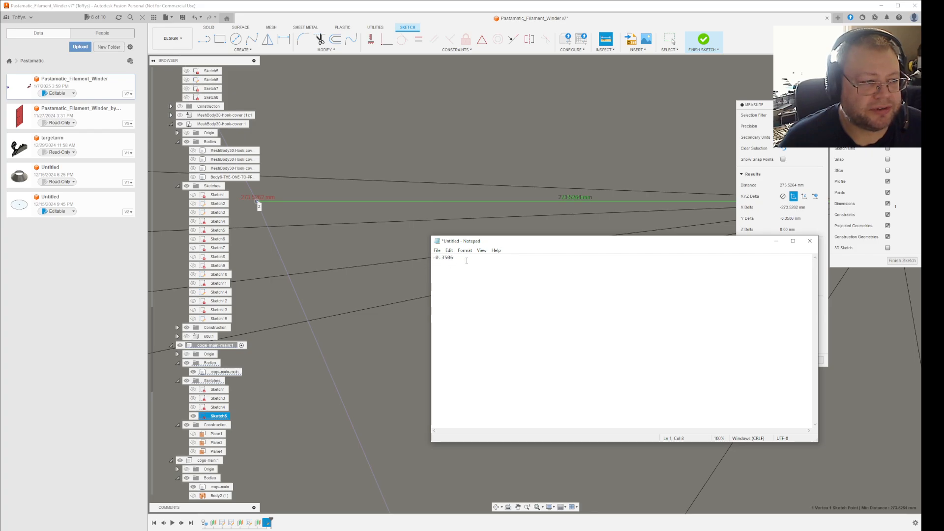
pyautogui.moveTo(458, 259); pyautogui.dragTo(428, 258)
pyautogui.hotkey('ctrl', 'c')
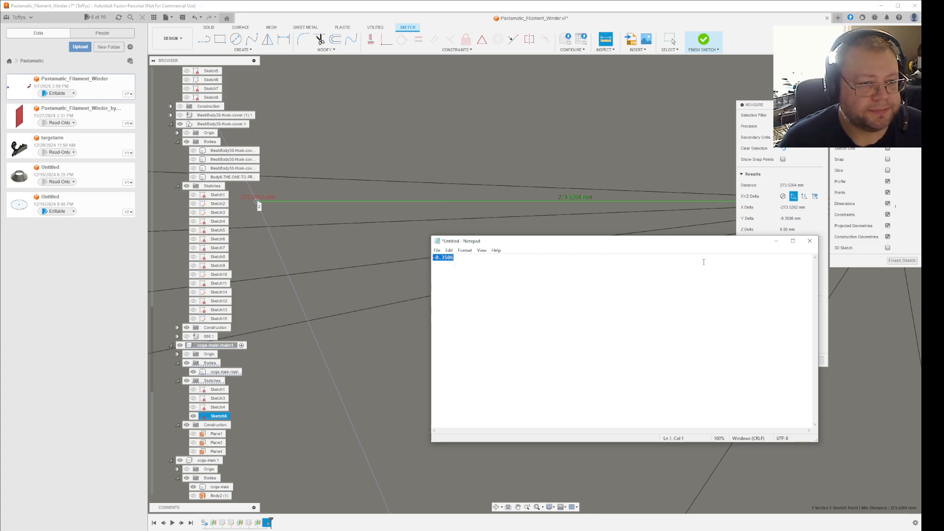
pyautogui.click(776, 241)
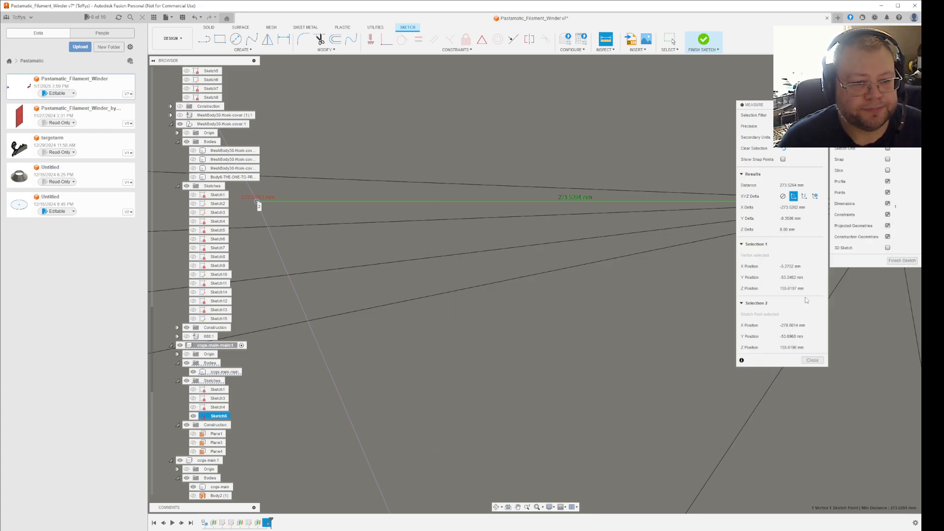
pyautogui.click(812, 362)
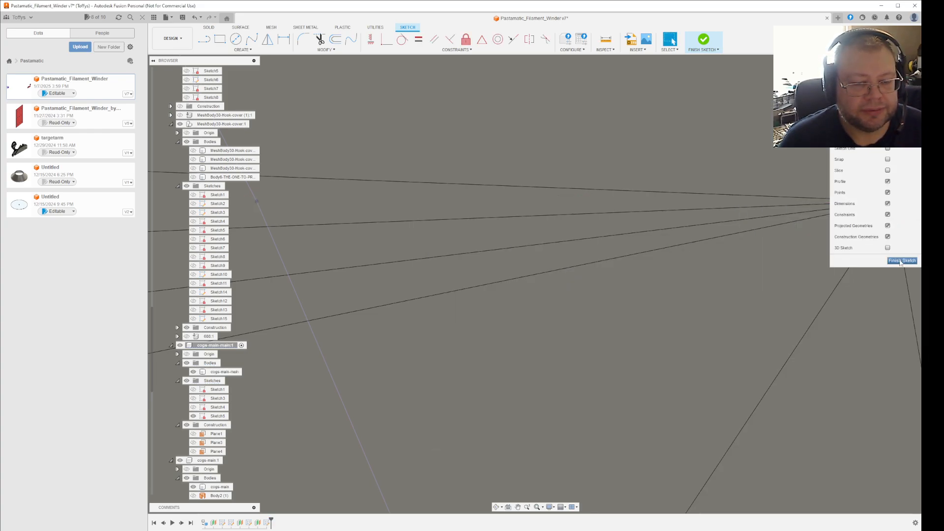
# Hide the front bracket's body so the projected prong curves can be picked against the rear bracket.
pyautogui.scroll(-8, 708, 323)
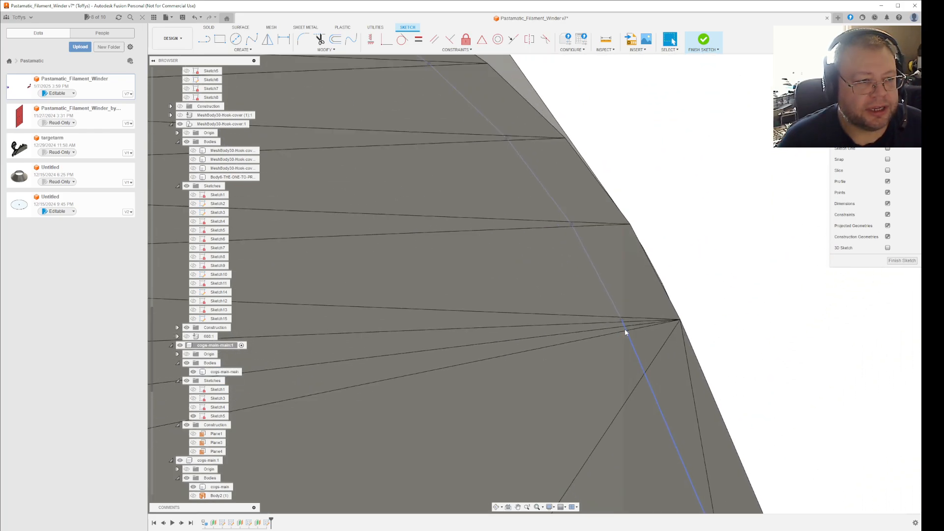
pyautogui.scroll(-5, 624, 332)
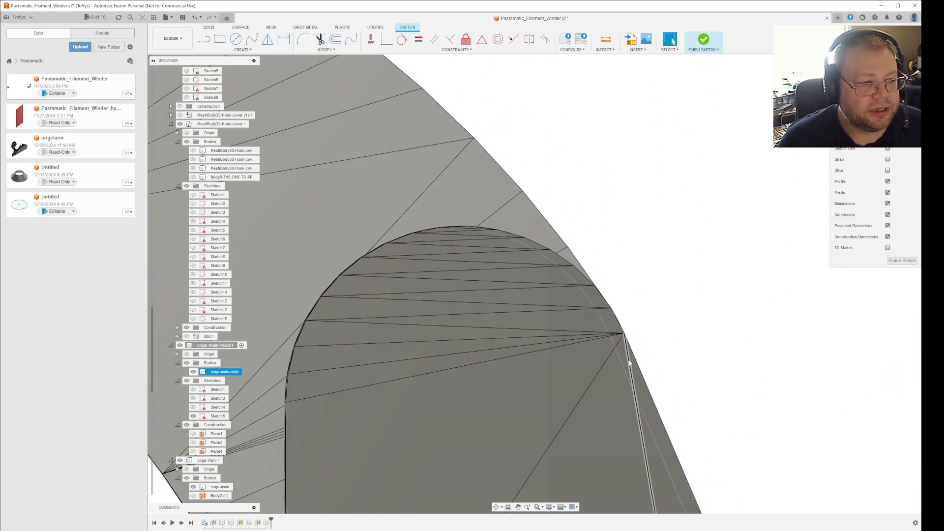
pyautogui.scroll(3, 613, 361)
pyautogui.scroll(-5, 602, 359)
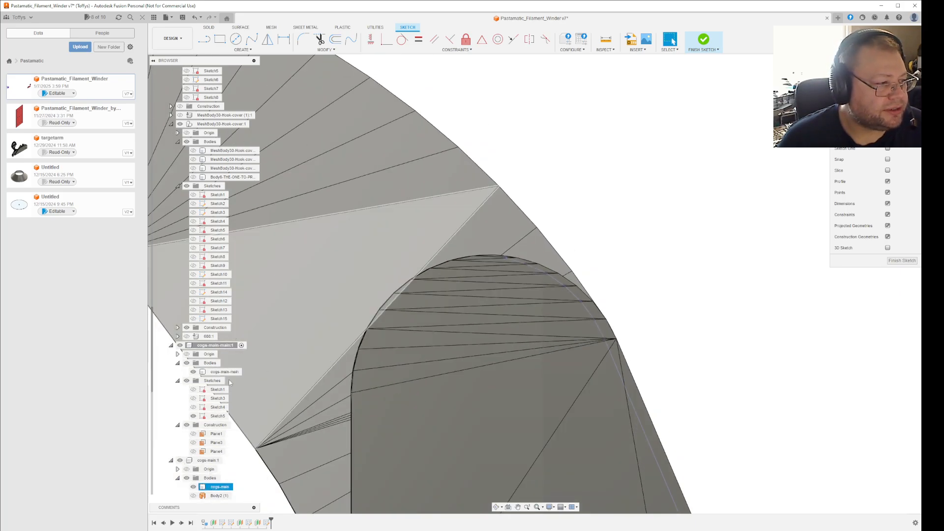
pyautogui.click(193, 372)
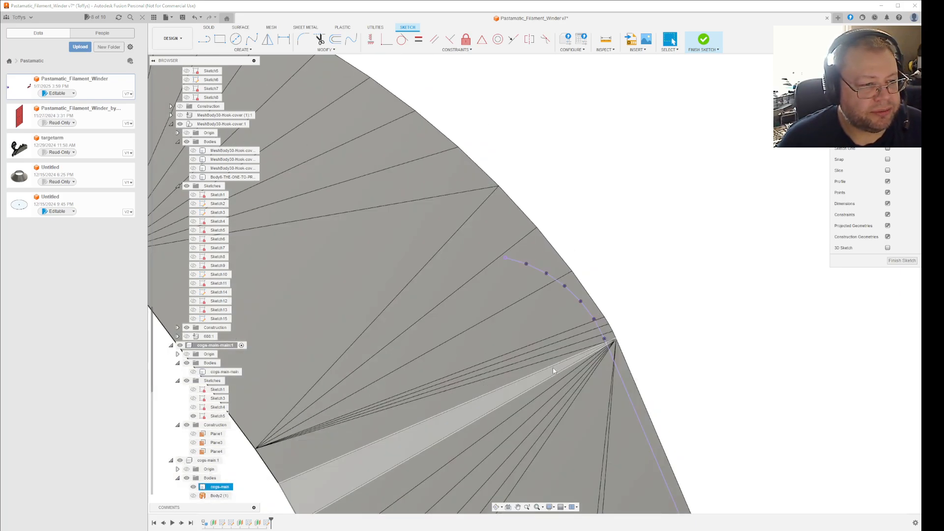
# Move the connected chain of projected prong edges 0.3506 mm along Y to line up with the bracket's outer edge.
pyautogui.scroll(3, 654, 444)
pyautogui.scroll(-4, 697, 439)
pyautogui.moveTo(729, 423); pyautogui.dragTo(712, 399, button='middle')
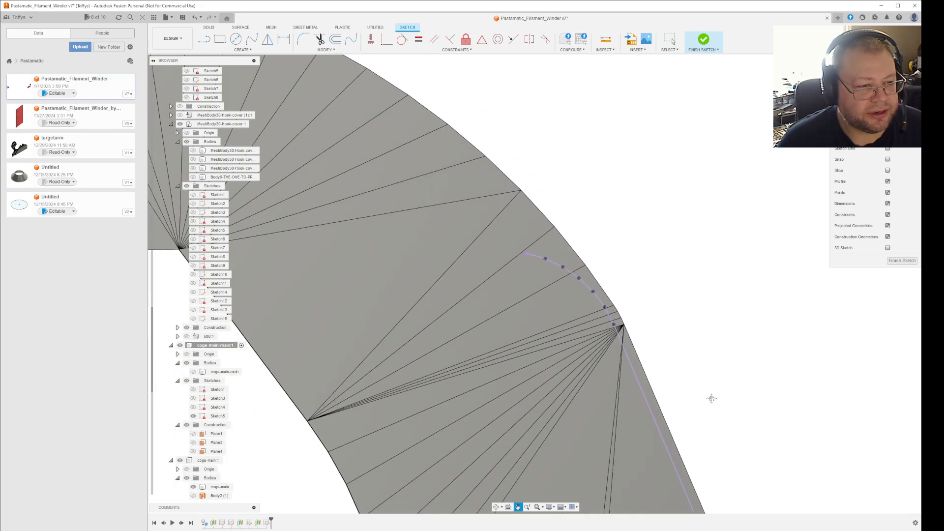
pyautogui.scroll(-6, 605, 286)
pyautogui.press('Escape')
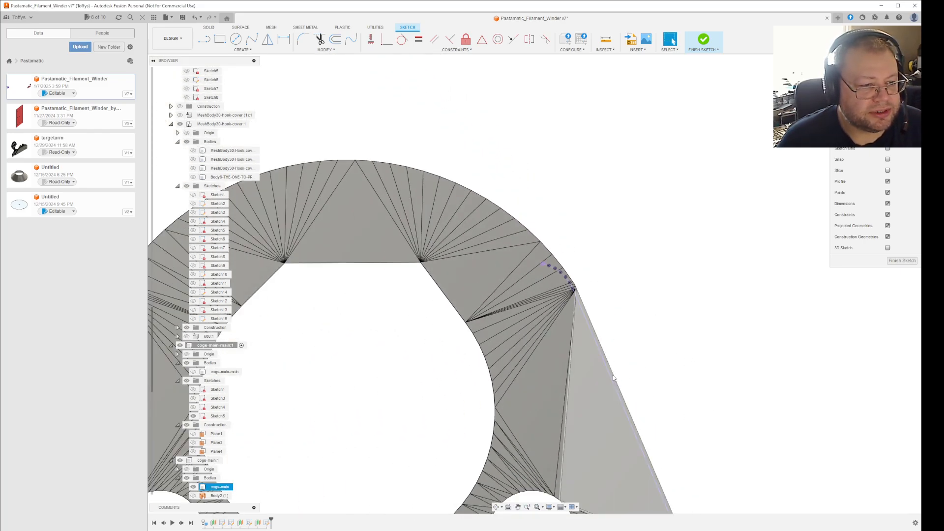
pyautogui.doubleClick(613, 378)
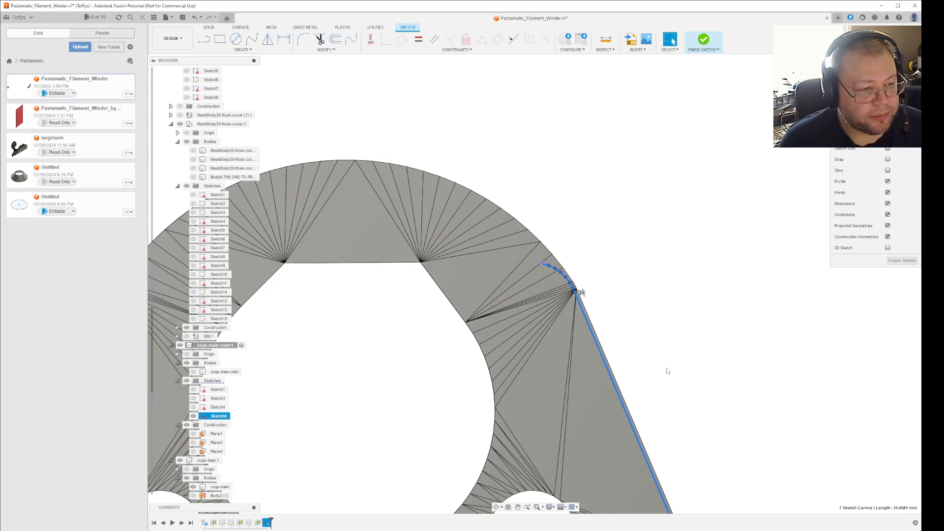
pyautogui.press('m')
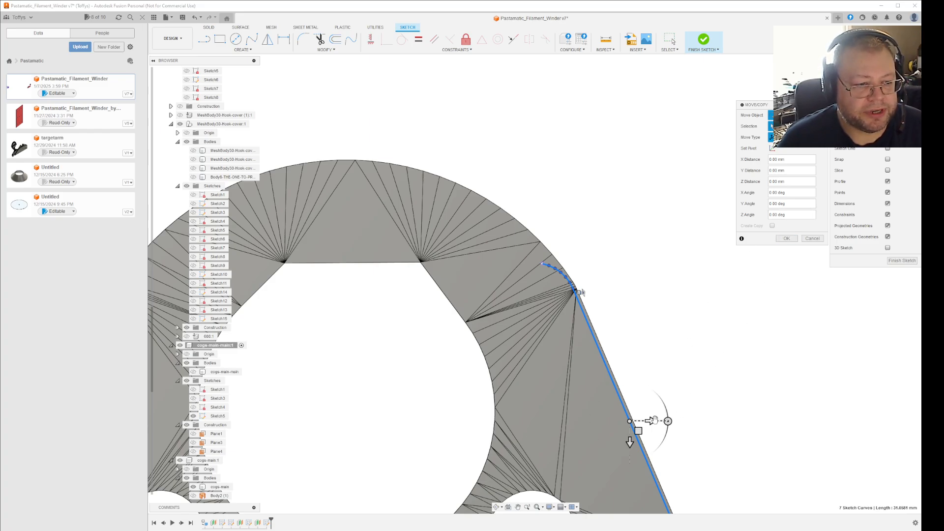
pyautogui.moveTo(654, 421); pyautogui.dragTo(674, 415)
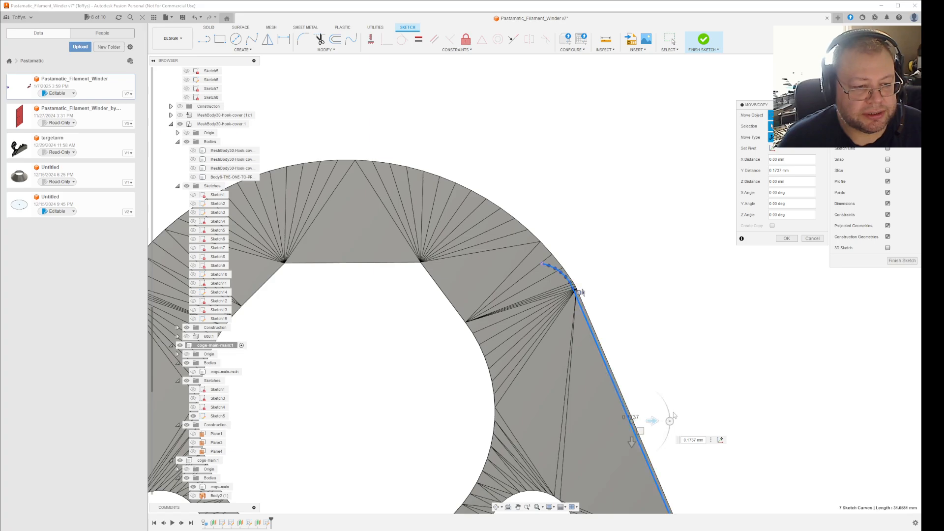
pyautogui.hotkey('ctrl', 'v')
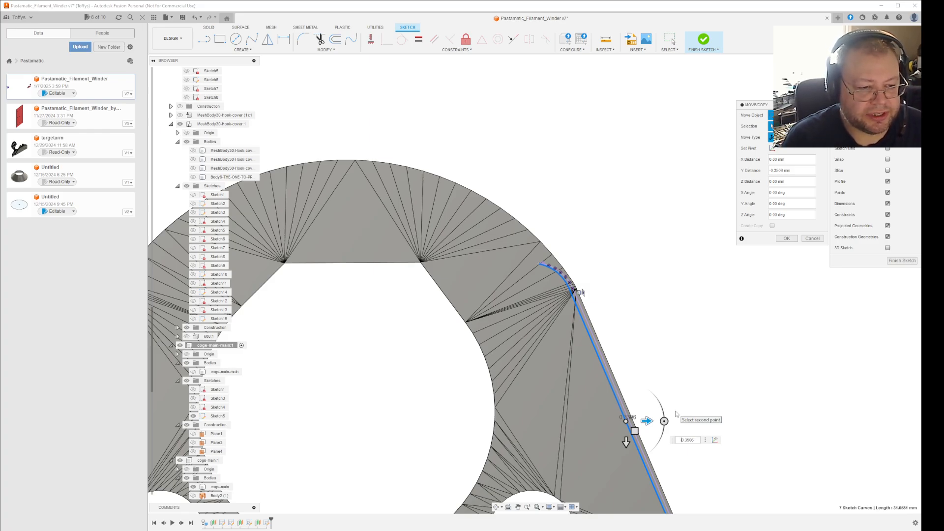
pyautogui.press('Delete')
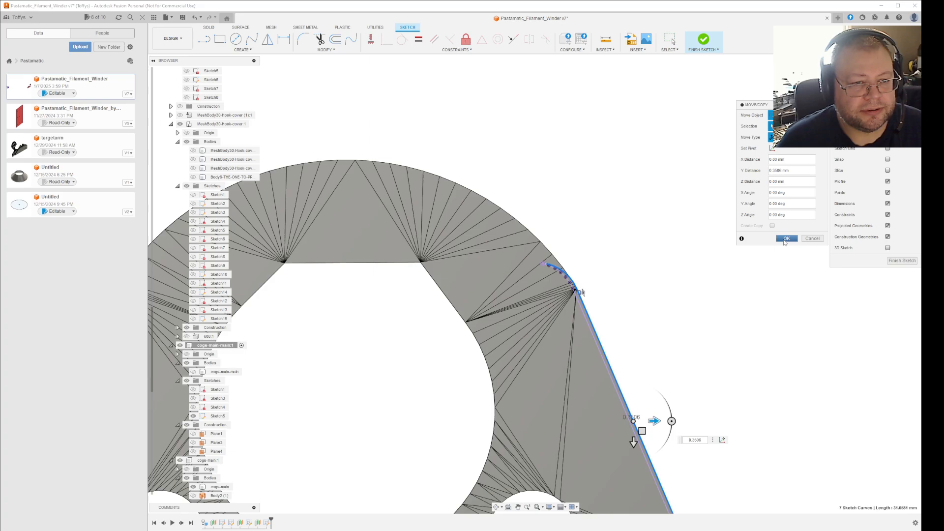
pyautogui.click(782, 239)
# Select the shifted chain of prong curves and finish the sketch.
pyautogui.scroll(3, 570, 278)
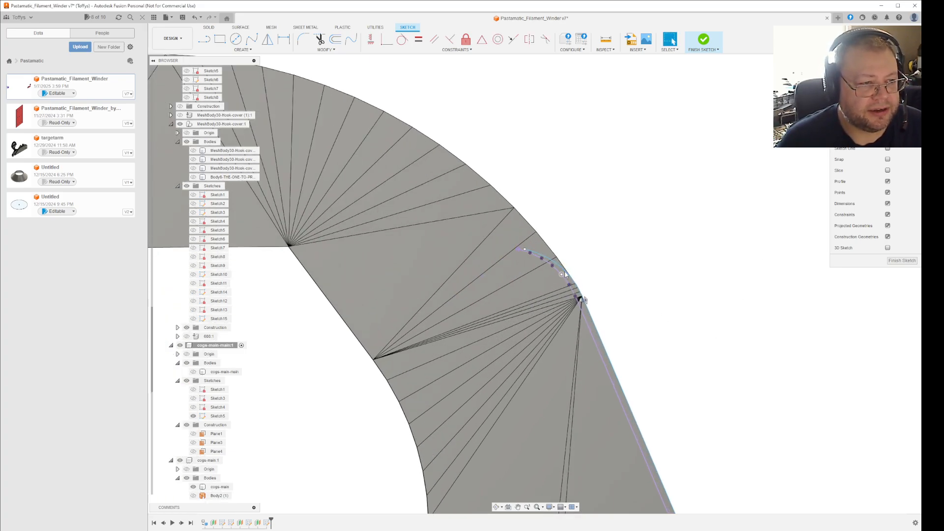
pyautogui.doubleClick(570, 277)
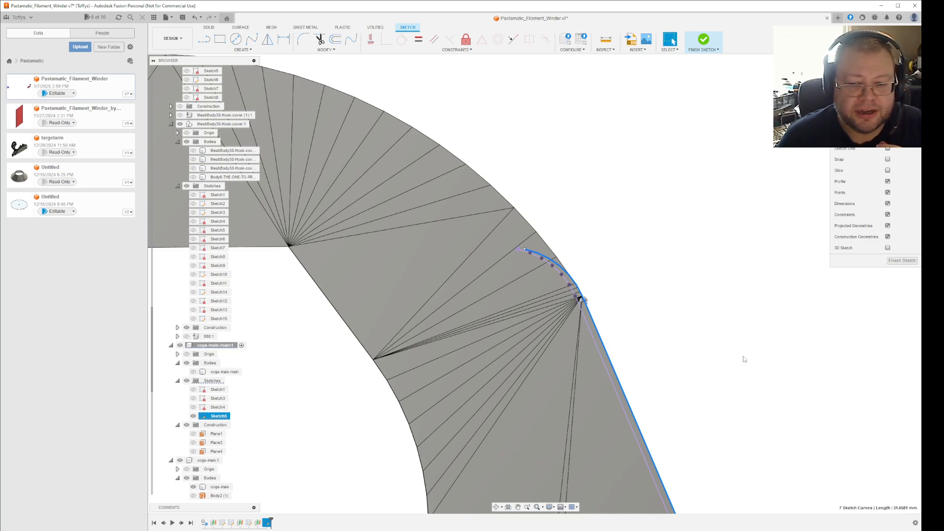
pyautogui.click(902, 260)
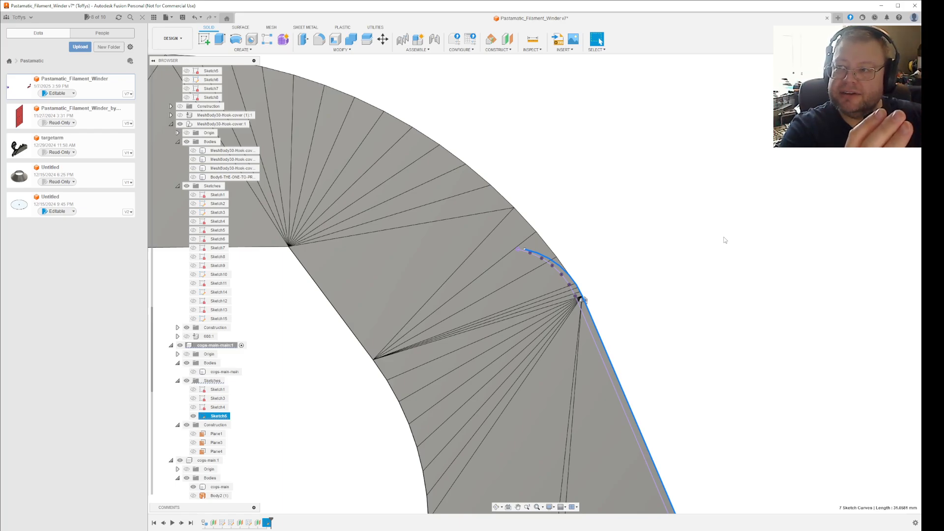
pyautogui.scroll(-10, 653, 280)
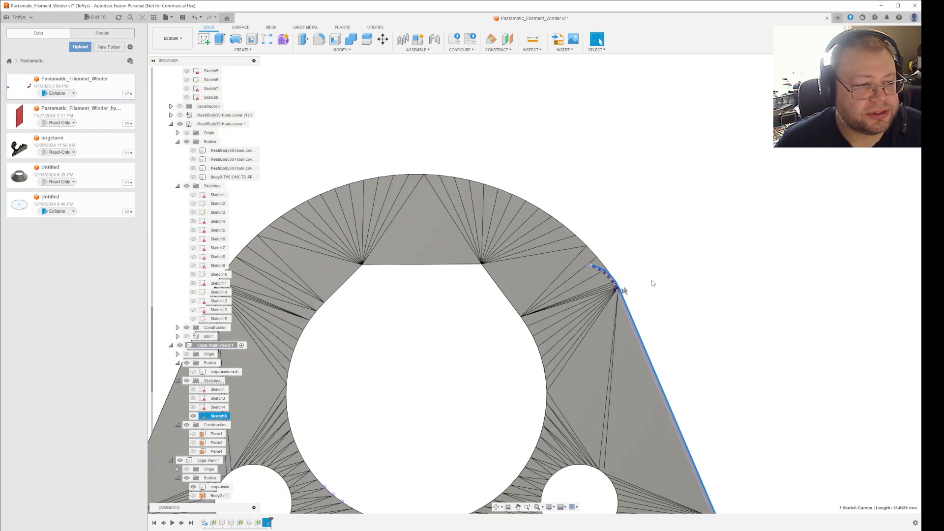
pyautogui.scroll(-2, 680, 290)
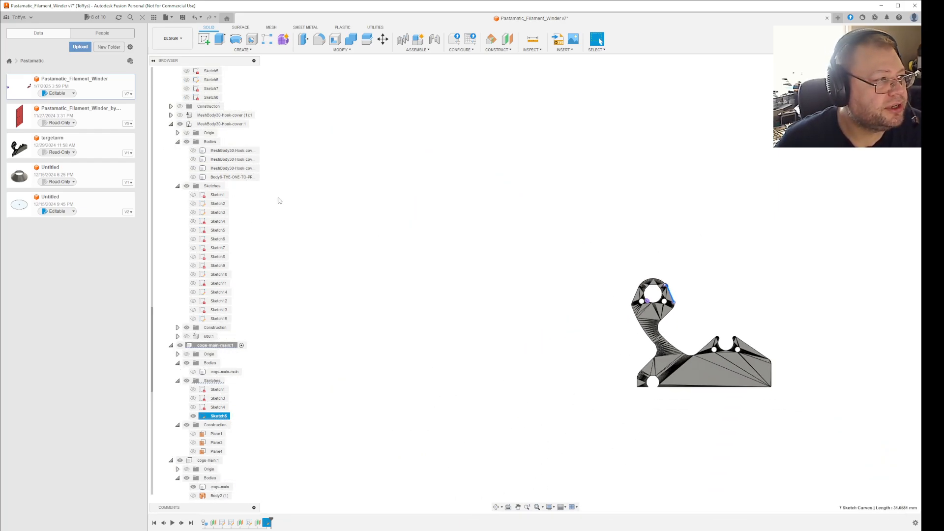
# Show the origin planes and the body of the active cops-main-main component, and clear the sketch selection.
pyautogui.scroll(-2, 295, 196)
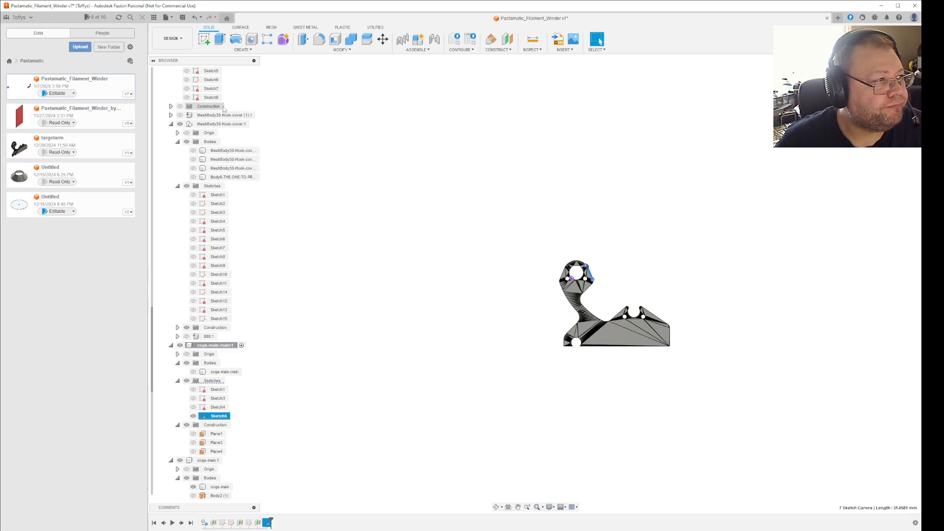
pyautogui.scroll(3, 212, 142)
pyautogui.scroll(-3, 212, 142)
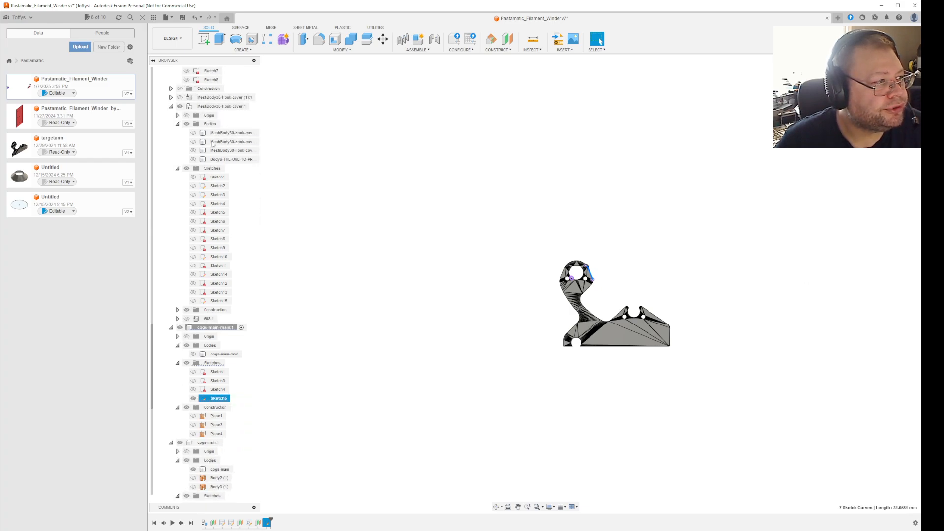
pyautogui.scroll(-2, 214, 257)
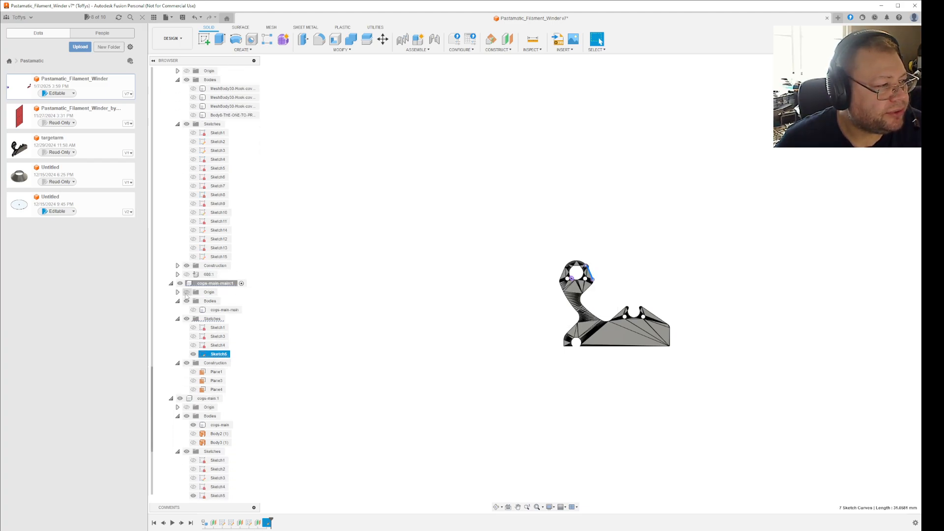
pyautogui.keyDown('shift'); pyautogui.moveTo(557, 400); pyautogui.dragTo(576, 398, button='middle'); pyautogui.keyUp('shift')
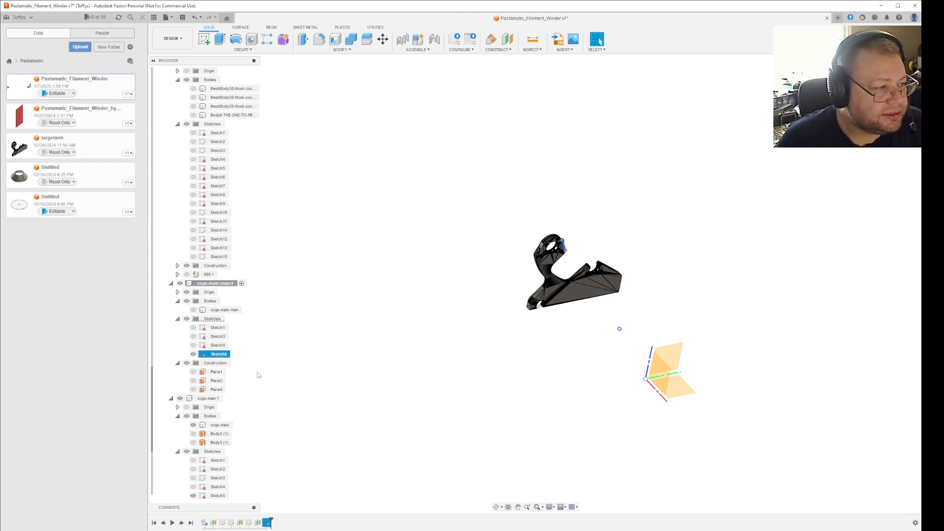
pyautogui.click(194, 310)
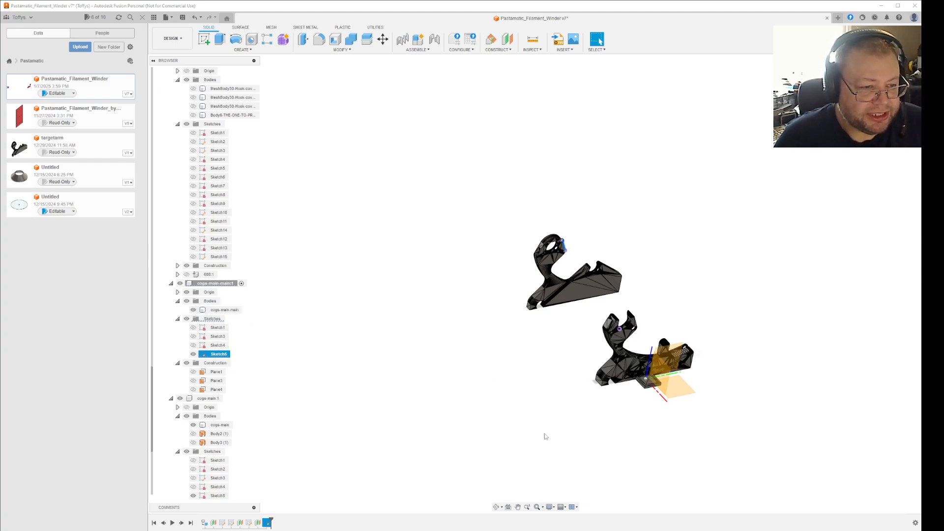
pyautogui.click(399, 385)
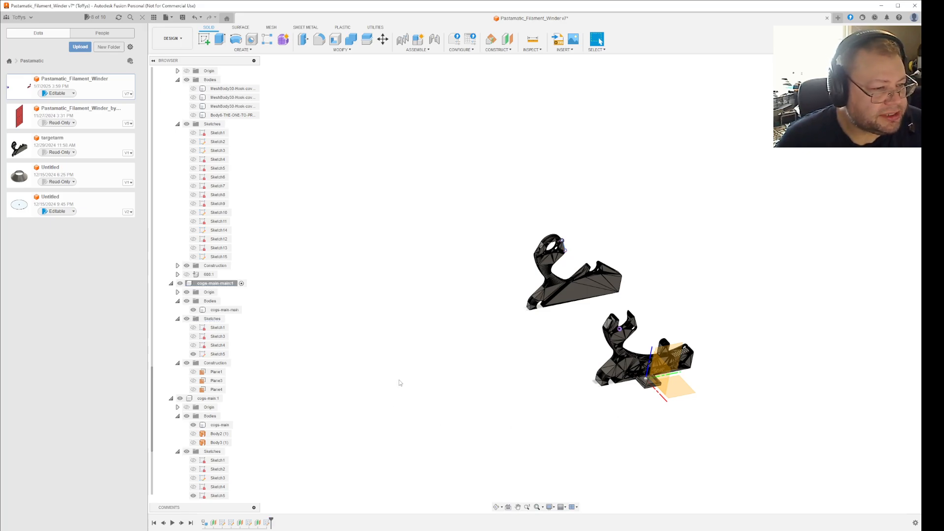
# Create a construction plane offset from the component's YZ plane up to a mesh vertex on the rear bracket's hook ring.
pyautogui.scroll(5, 717, 357)
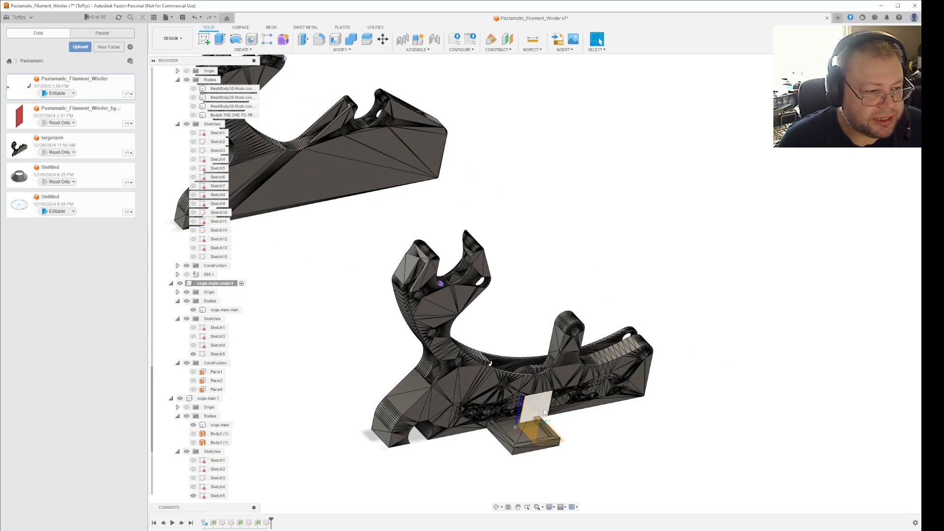
pyautogui.click(541, 432)
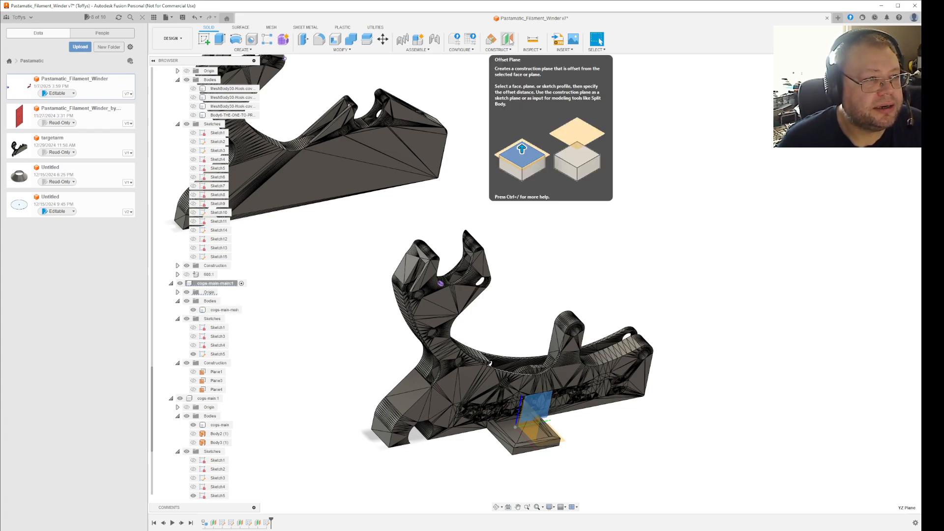
pyautogui.click(510, 40)
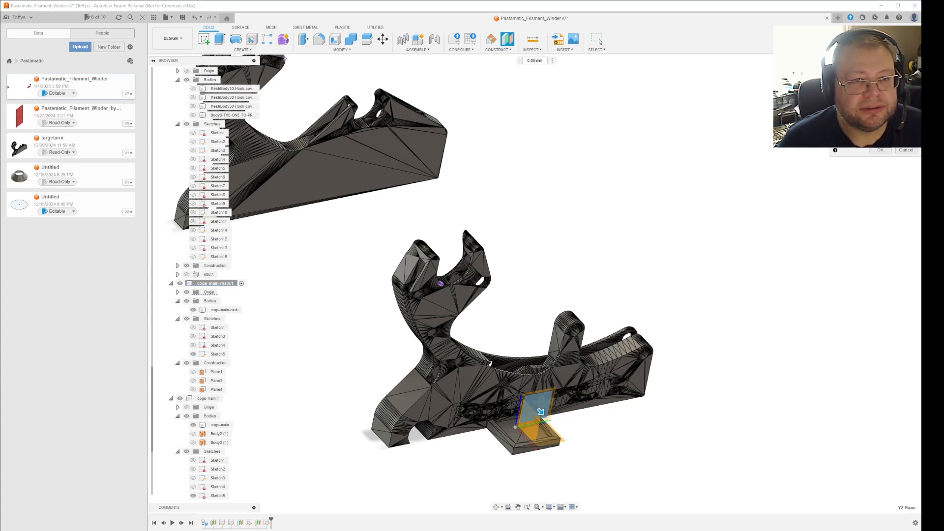
pyautogui.scroll(-5, 704, 274)
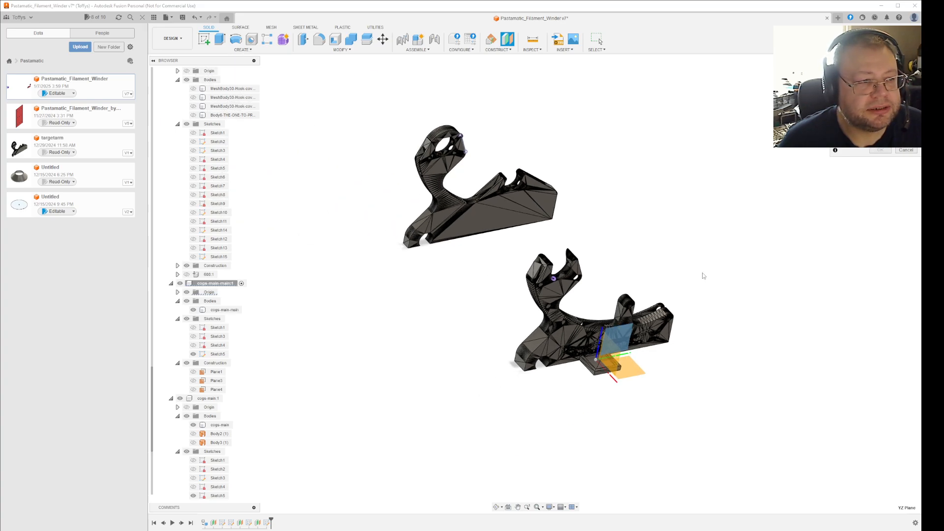
pyautogui.scroll(10, 517, 194)
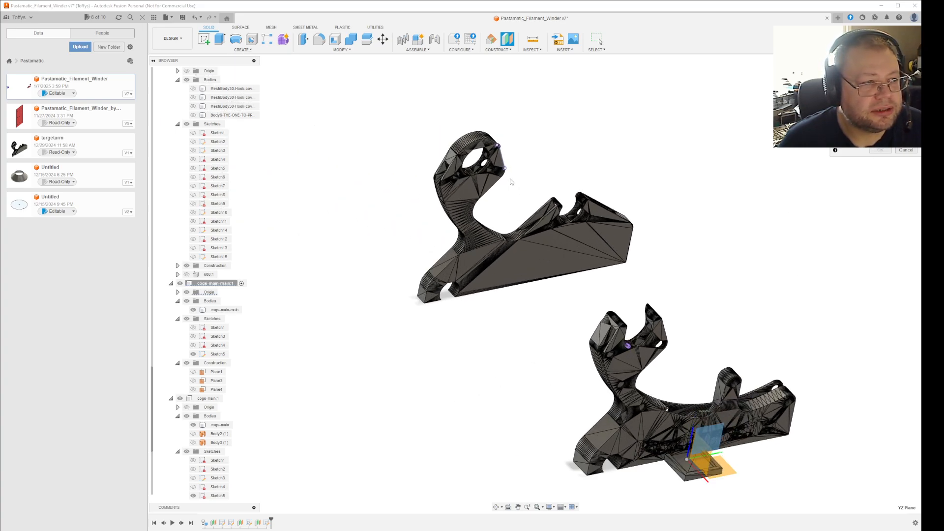
pyautogui.scroll(8, 549, 172)
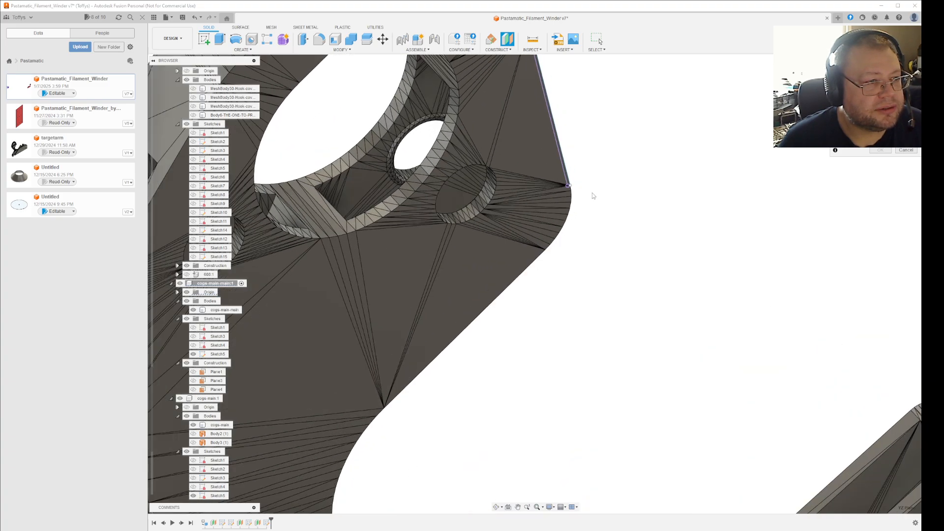
pyautogui.scroll(2, 565, 186)
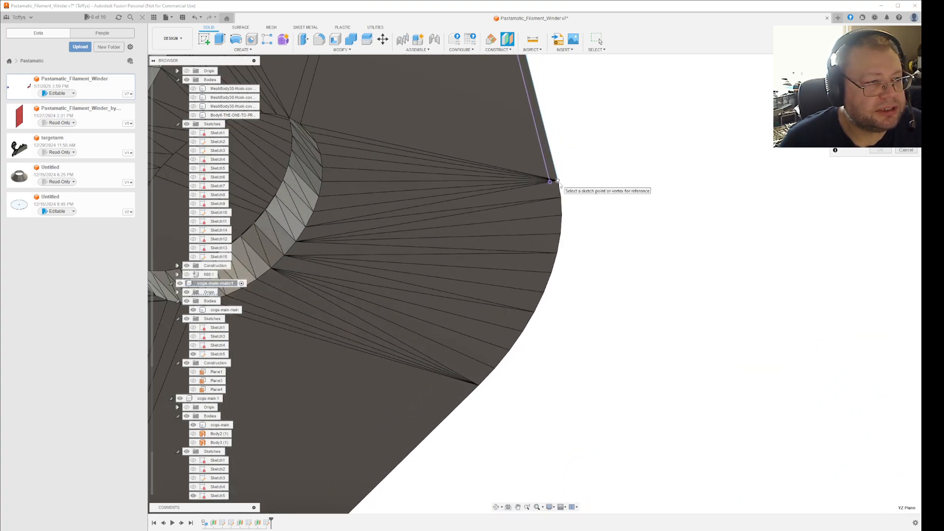
pyautogui.scroll(-5, 423, 240)
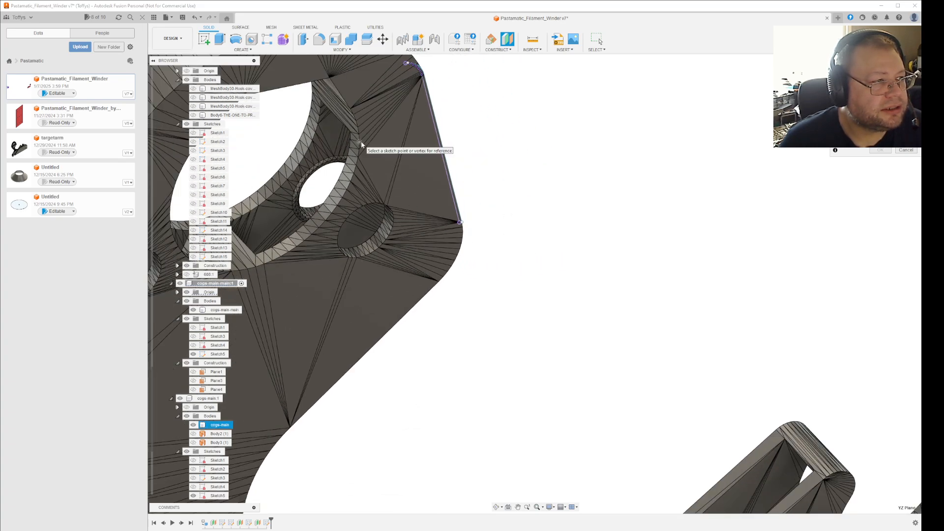
pyautogui.click(361, 141)
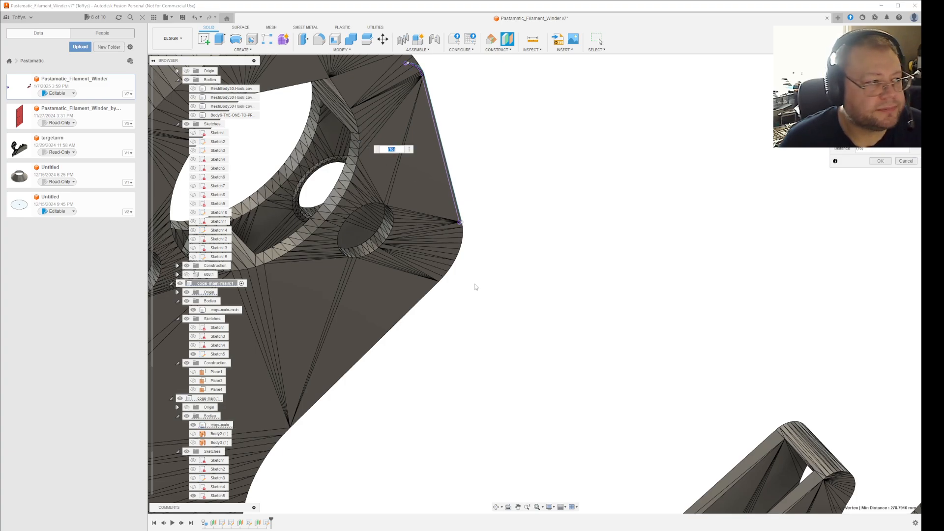
pyautogui.scroll(-1, 200, 354)
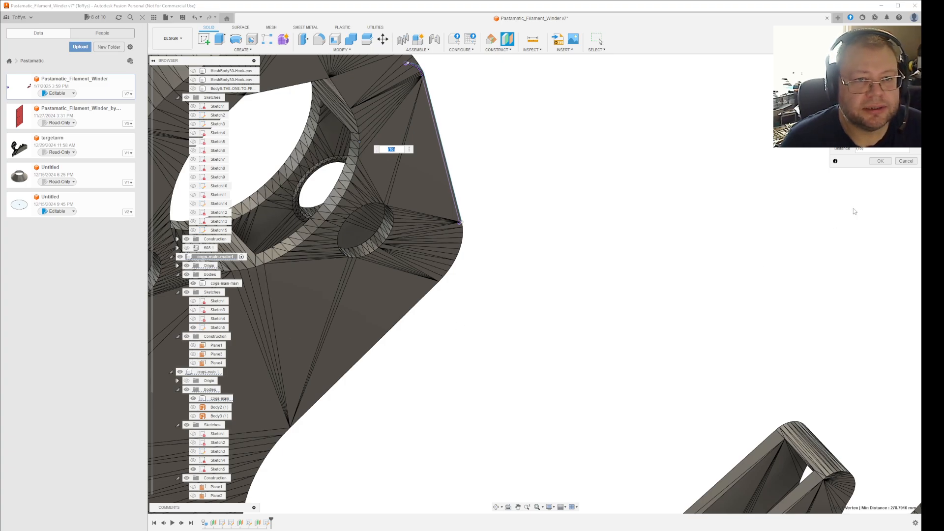
pyautogui.click(881, 162)
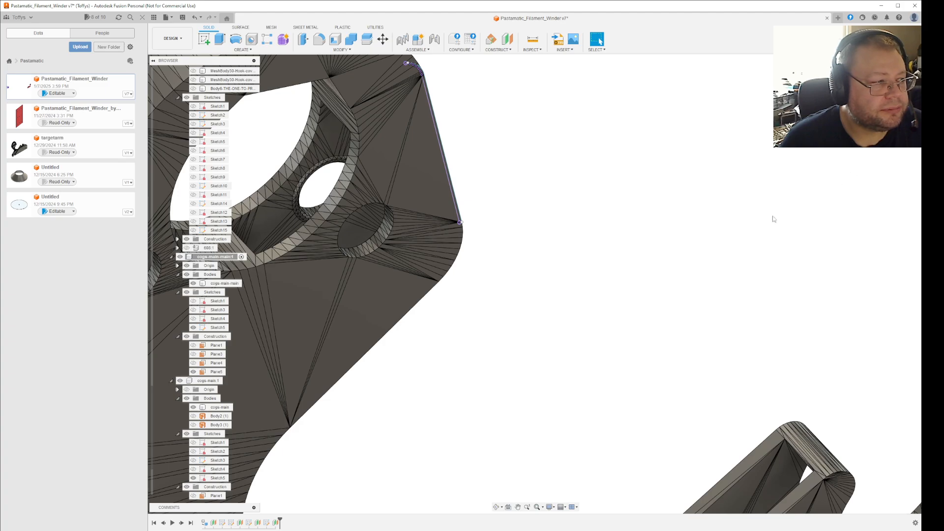
# Select the new offset plane and enlarge it at its corners until it covers the whole rear bracket.
pyautogui.click(199, 374)
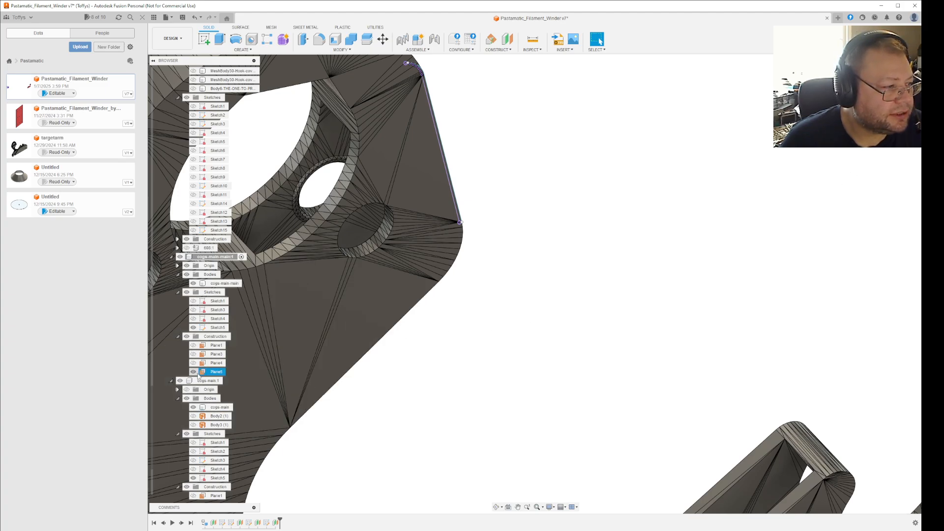
pyautogui.scroll(-5, 357, 415)
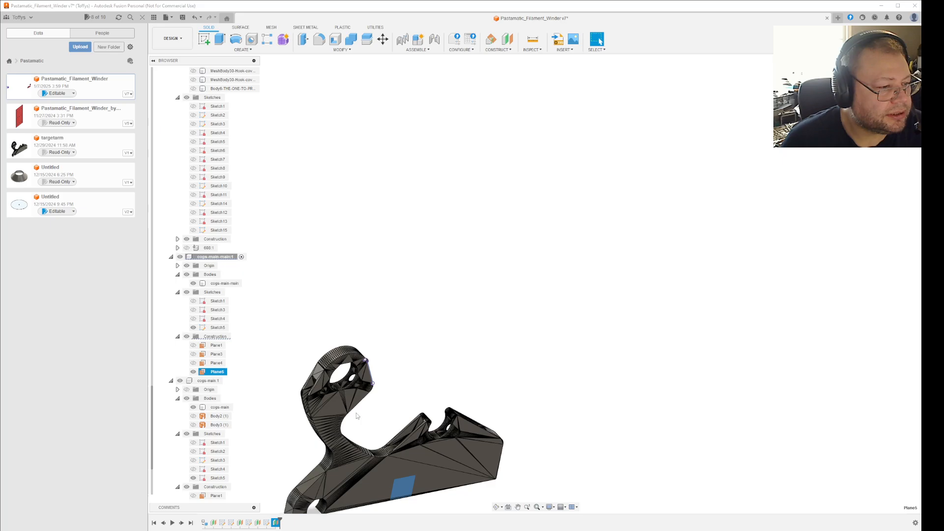
pyautogui.moveTo(386, 392); pyautogui.dragTo(436, 252, button='middle')
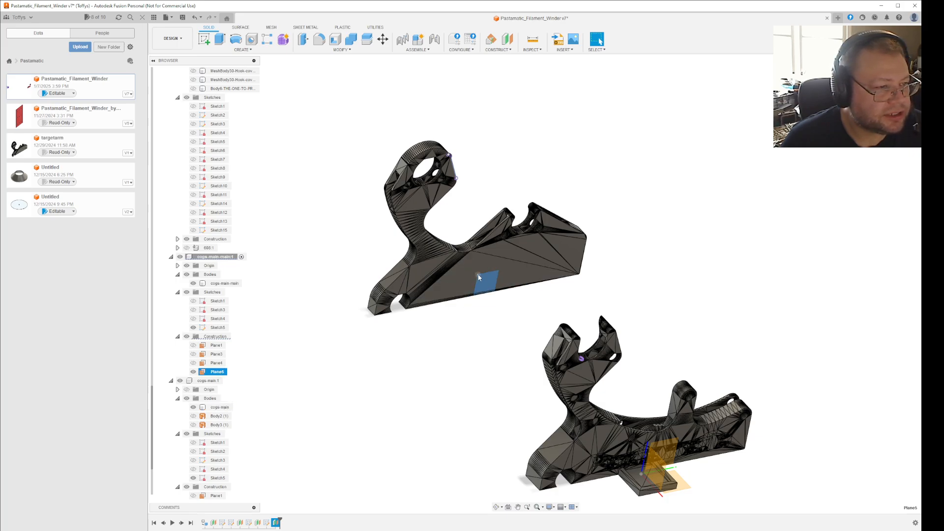
pyautogui.moveTo(478, 274); pyautogui.dragTo(283, 146)
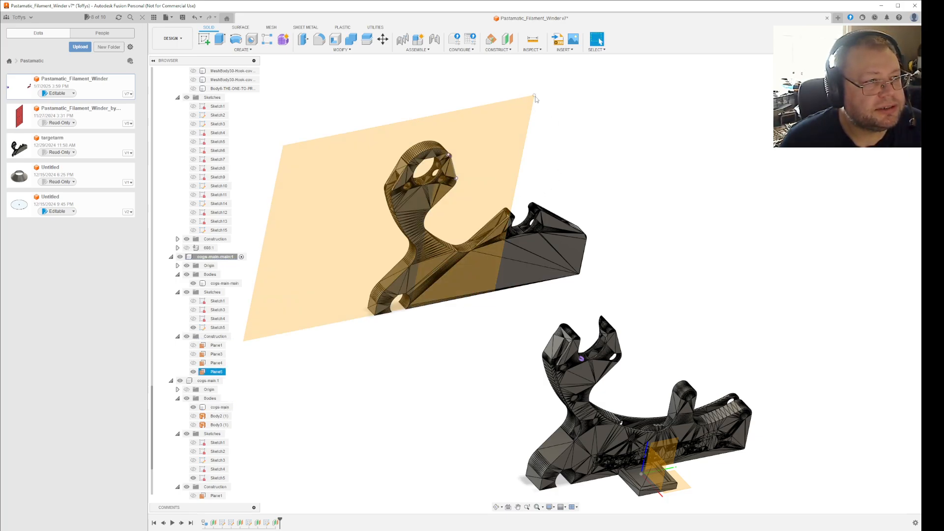
pyautogui.moveTo(534, 95); pyautogui.dragTo(682, 70)
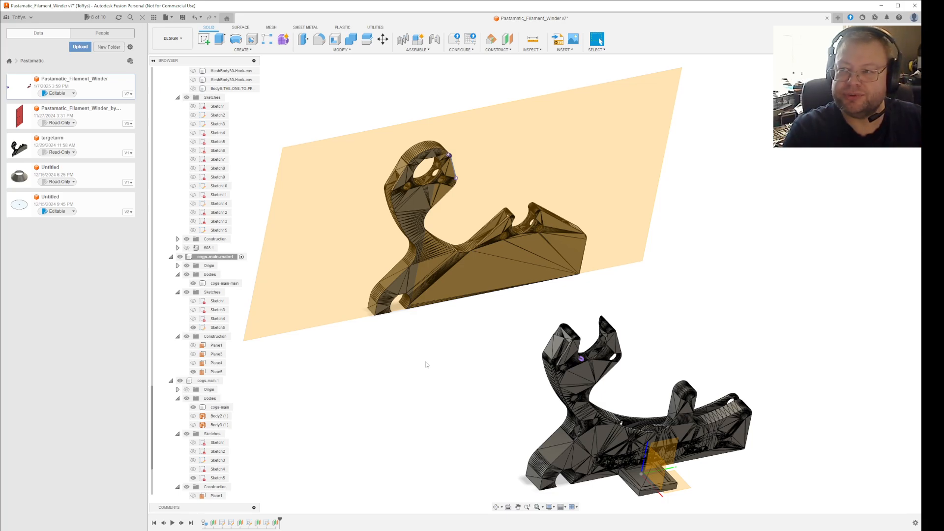
# Create a sketch on the enlarged offset plane at the rear bracket.
pyautogui.click(468, 230)
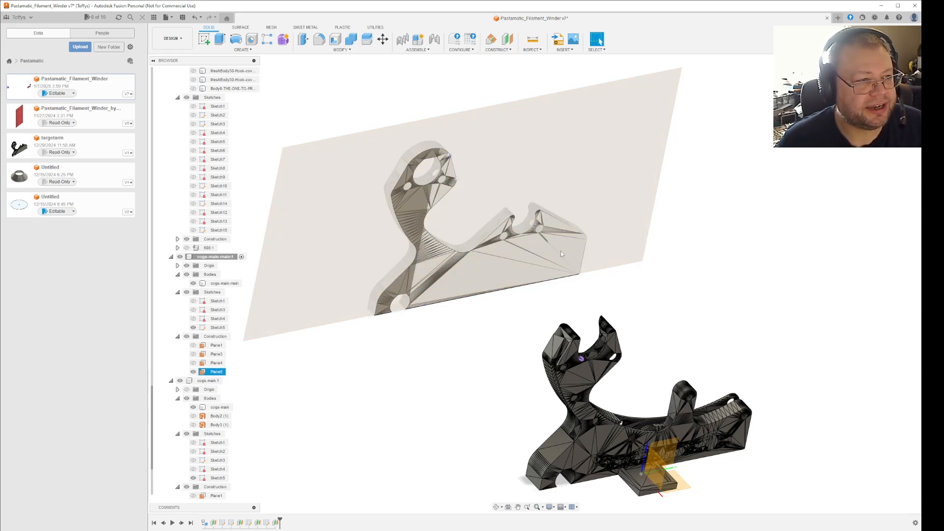
pyautogui.rightClick(599, 196)
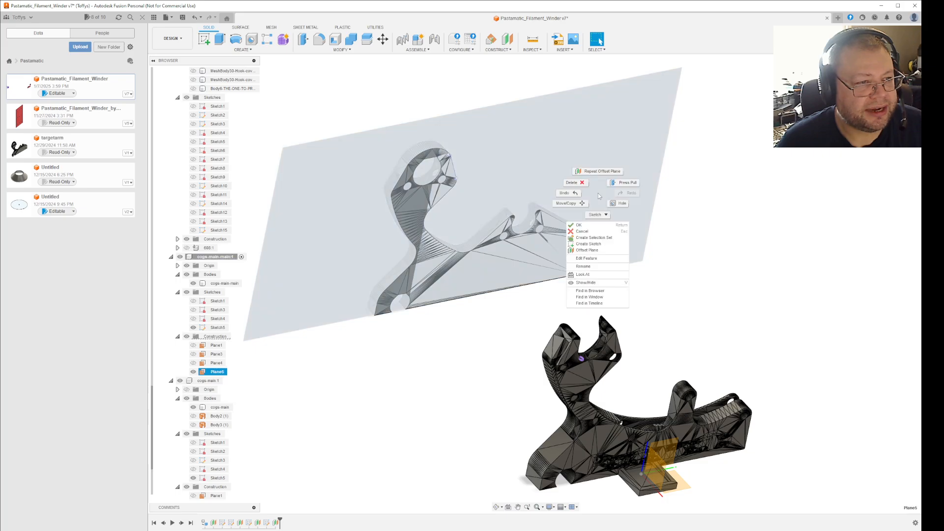
pyautogui.click(589, 245)
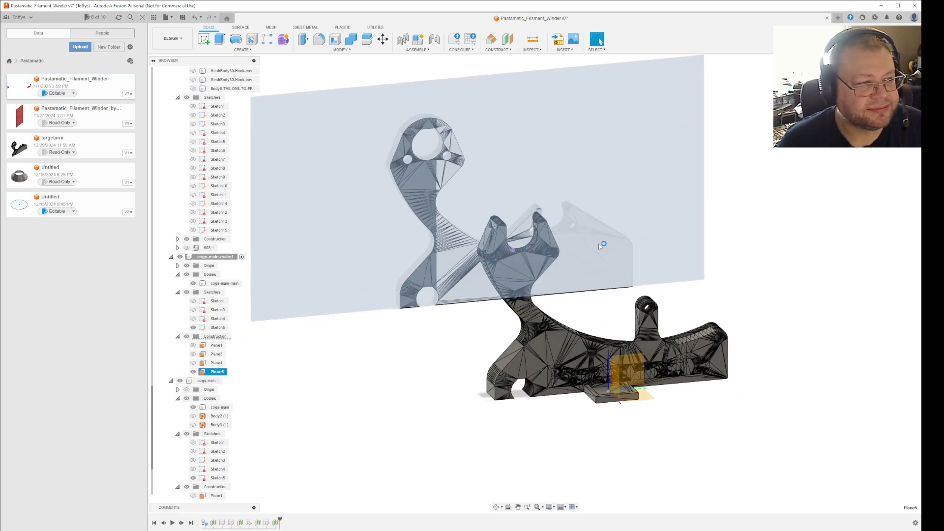
pyautogui.scroll(6, 469, 105)
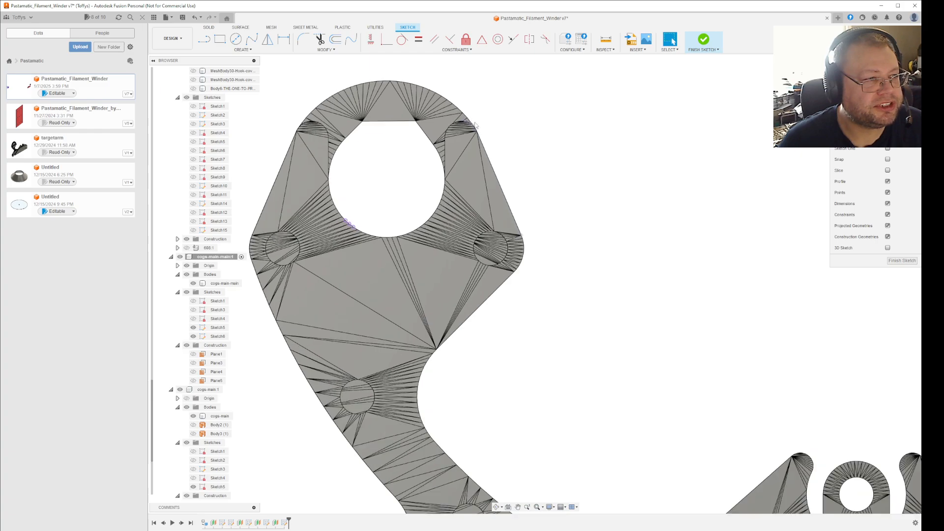
pyautogui.click(482, 161)
pyautogui.scroll(5, 507, 141)
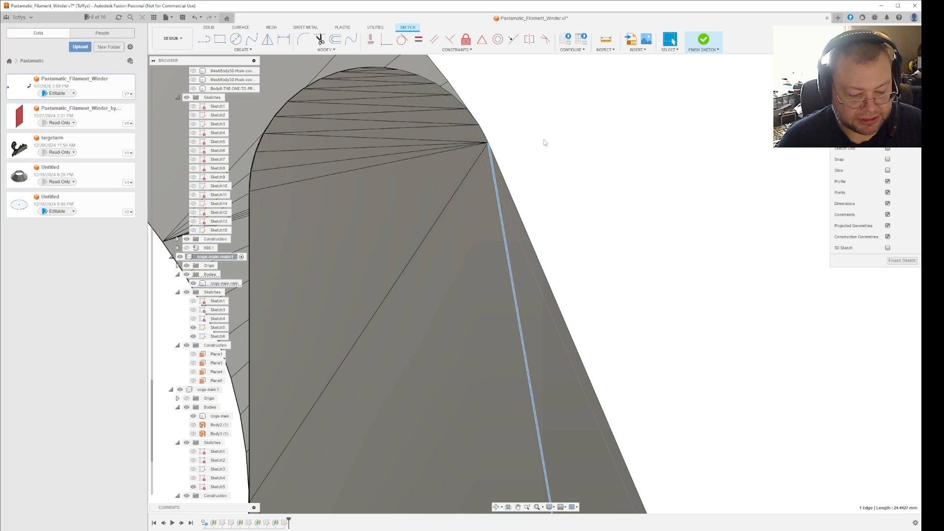
pyautogui.press('p')
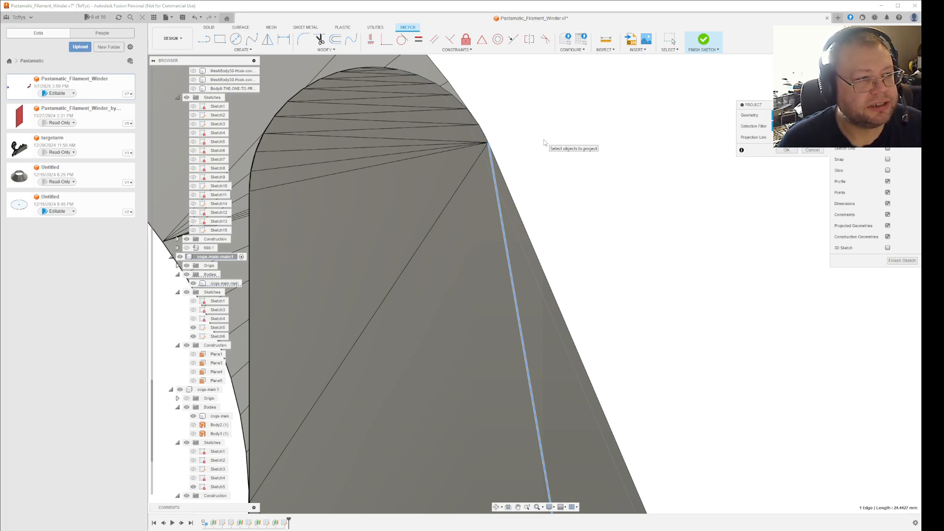
pyautogui.scroll(3, 477, 181)
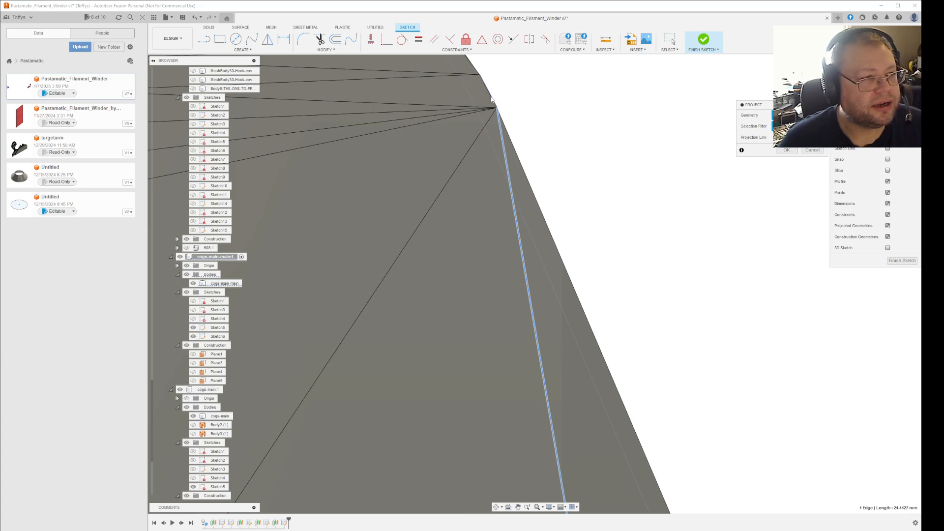
pyautogui.click(484, 80)
pyautogui.click(474, 68)
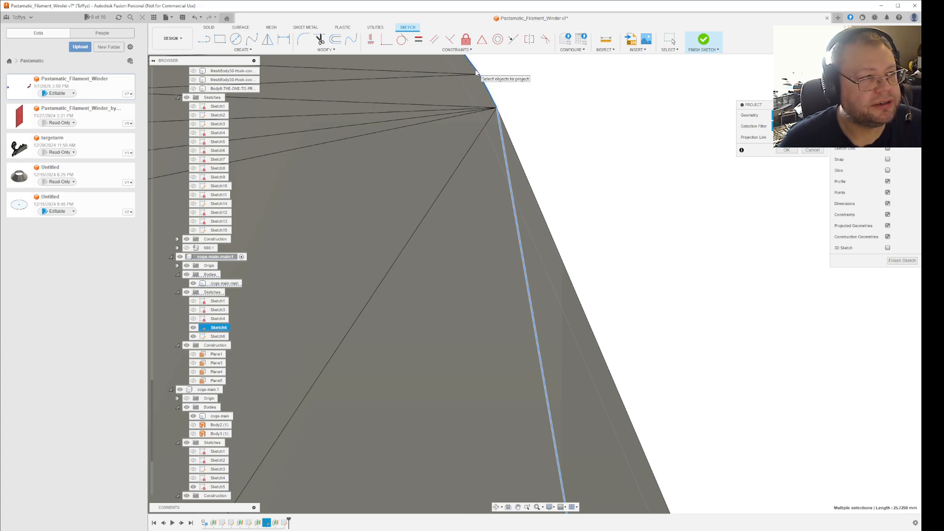
pyautogui.scroll(-3, 522, 149)
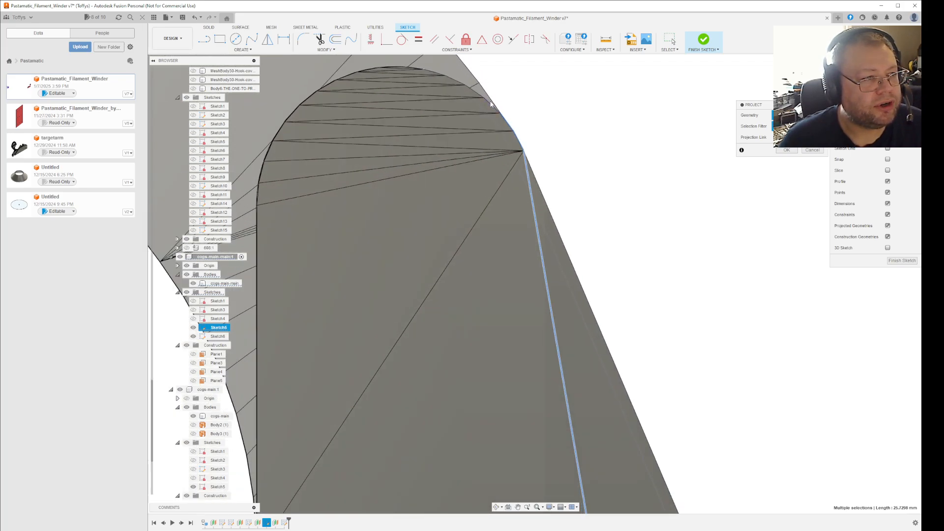
pyautogui.scroll(4, 498, 116)
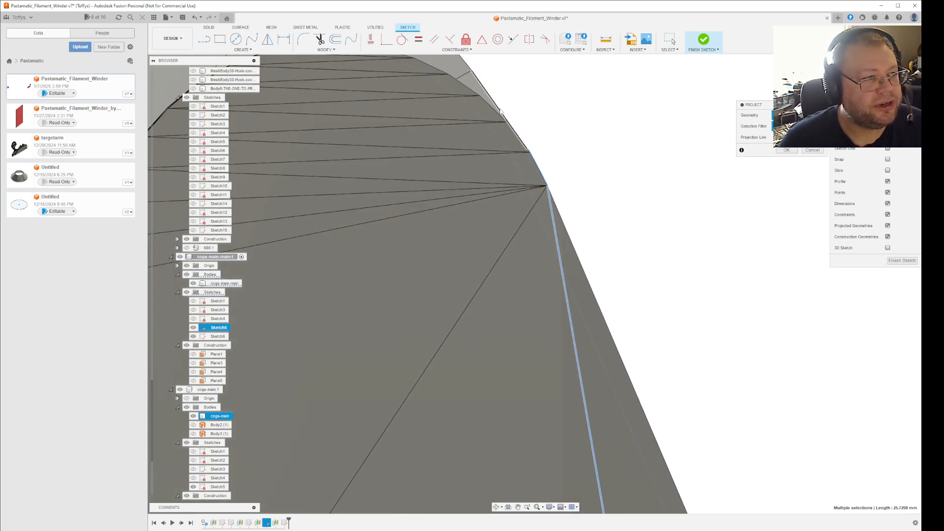
pyautogui.click(472, 90)
pyautogui.scroll(-2, 437, 71)
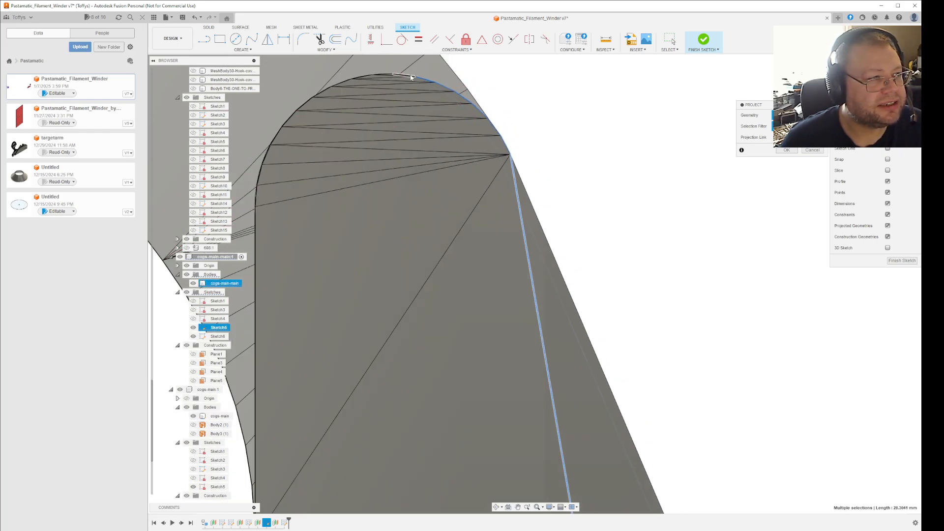
pyautogui.scroll(3, 388, 75)
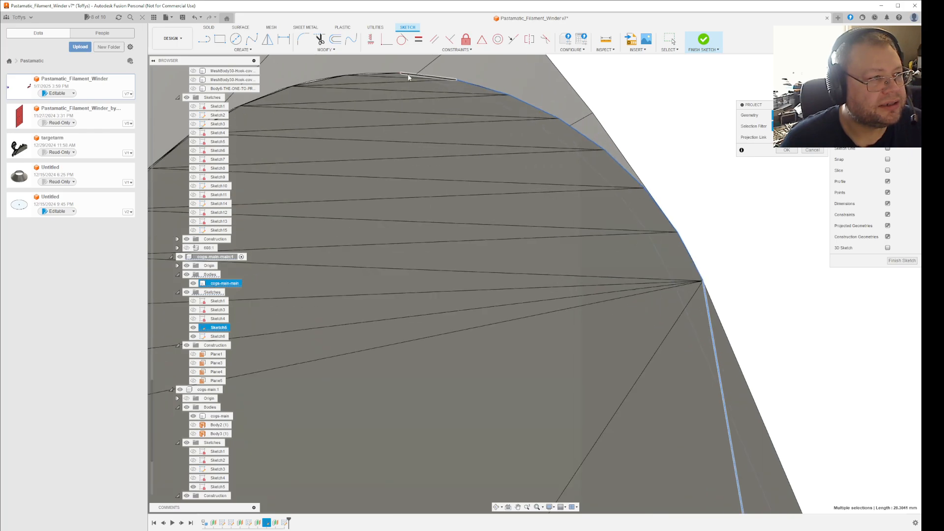
pyautogui.keyDown('shift'); pyautogui.moveTo(615, 105); pyautogui.dragTo(659, 125, button='middle'); pyautogui.keyUp('shift')
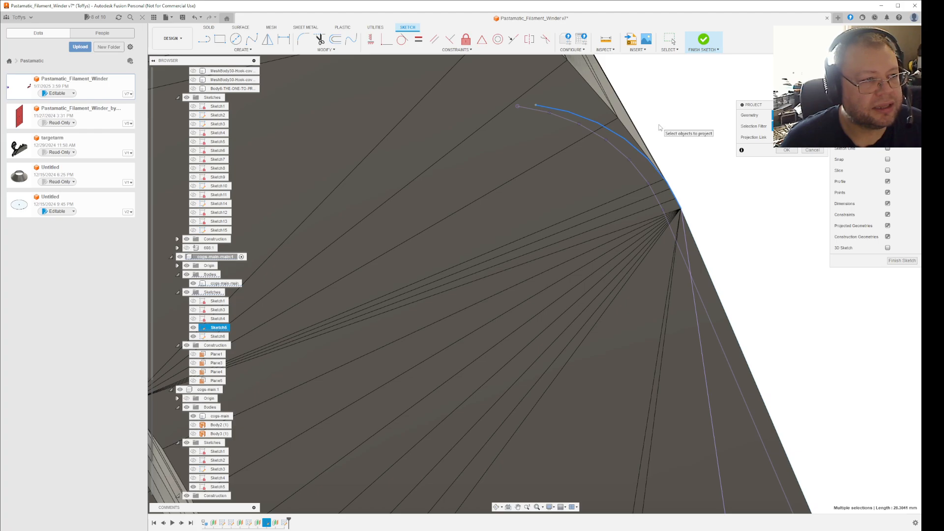
pyautogui.scroll(-6, 658, 128)
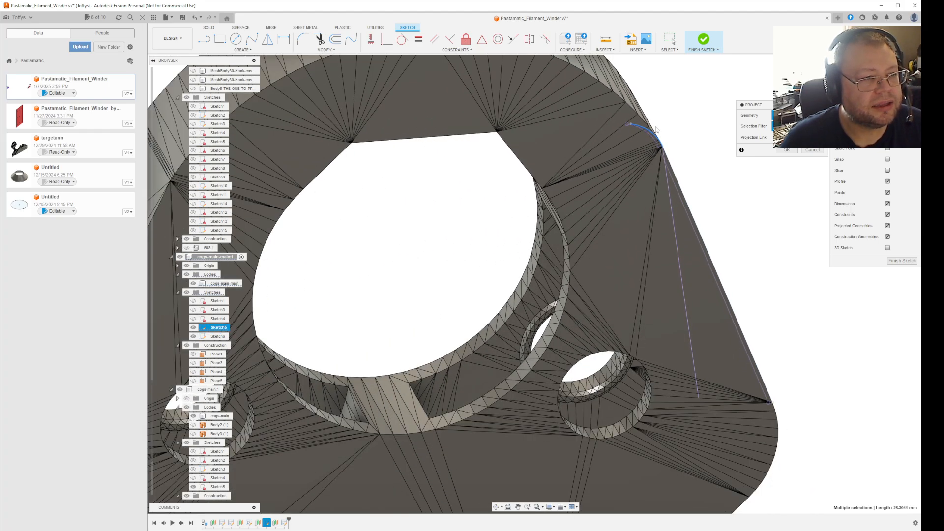
pyautogui.scroll(-2, 657, 130)
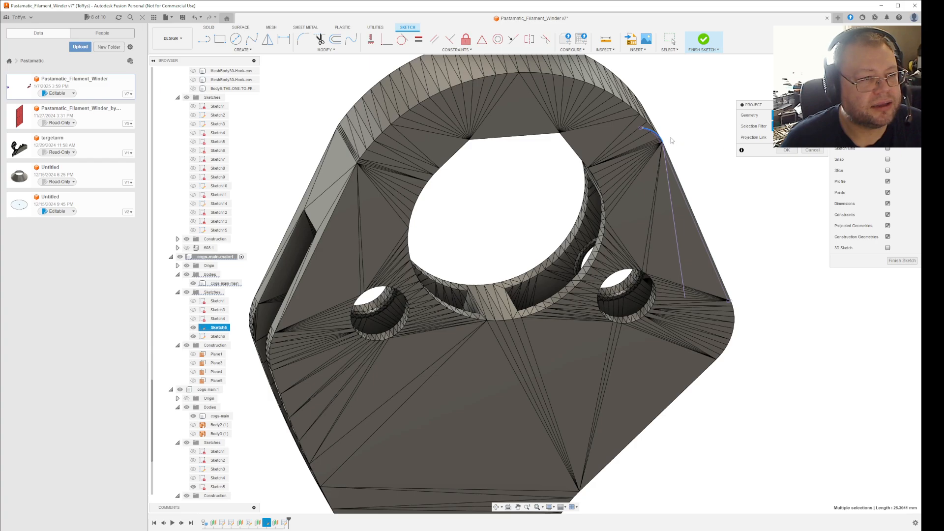
pyautogui.keyDown('shift'); pyautogui.moveTo(672, 140); pyautogui.dragTo(677, 145, button='middle'); pyautogui.keyUp('shift')
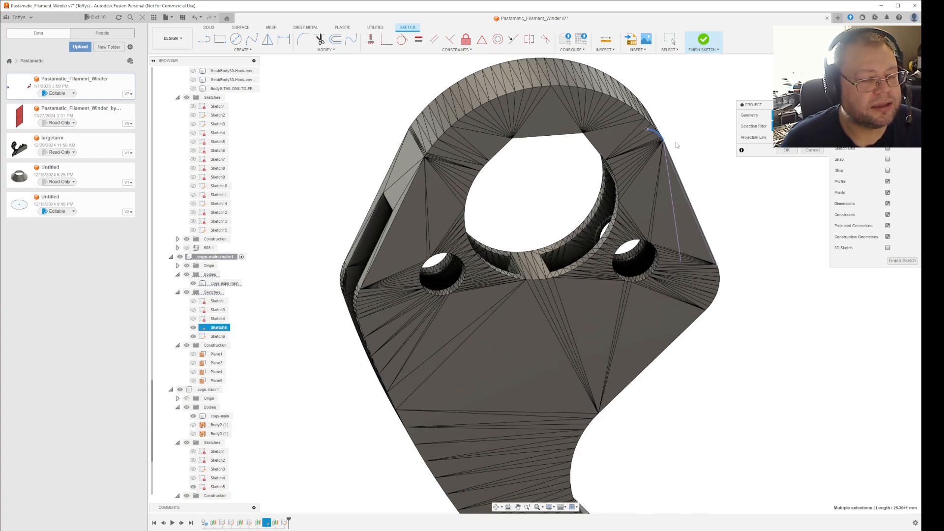
pyautogui.click(812, 150)
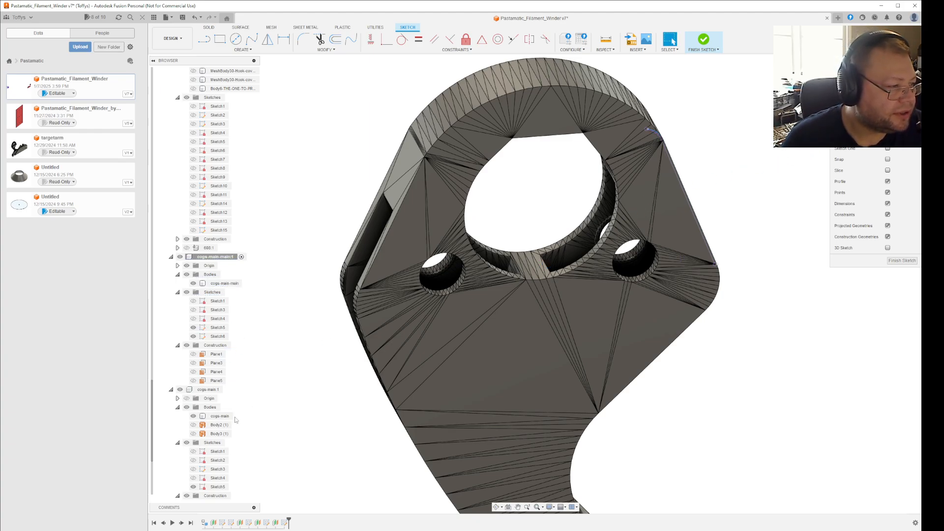
# Hide the cops-main mesh body of the other bracket and the active component's earlier Sketch5.
pyautogui.click(195, 417)
pyautogui.click(193, 416)
pyautogui.scroll(-5, 470, 416)
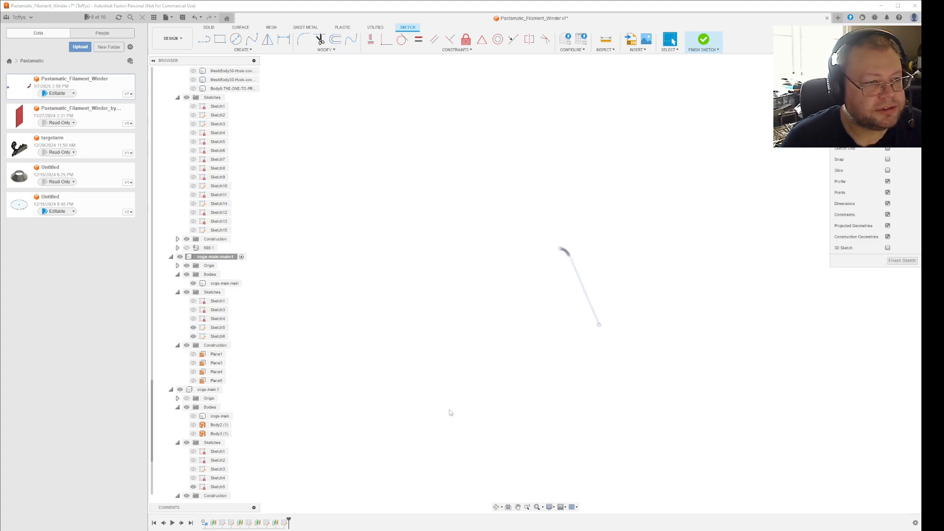
pyautogui.moveTo(512, 438); pyautogui.dragTo(419, 219, button='middle')
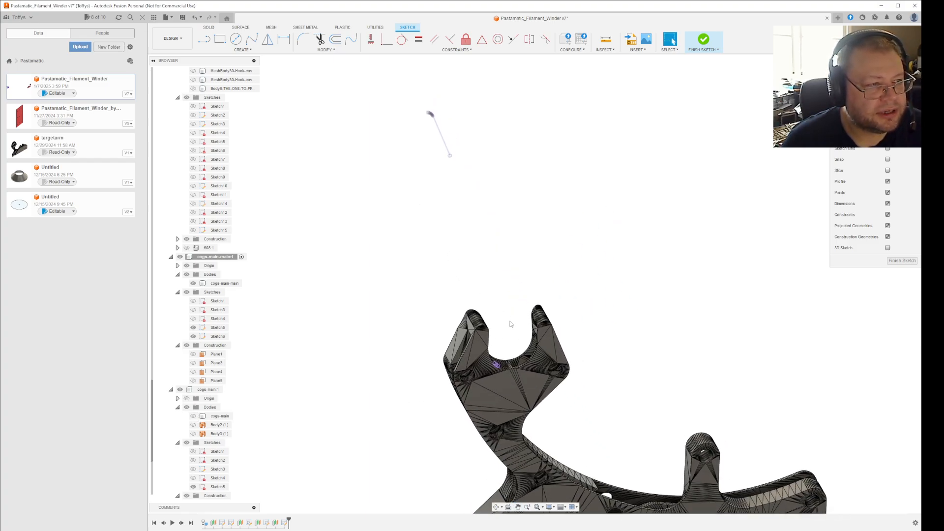
pyautogui.moveTo(588, 343)
pyautogui.mouseDown(button='middle')
pyautogui.moveTo(584, 299)
pyautogui.moveTo(612, 344)
pyautogui.mouseUp(button='middle')
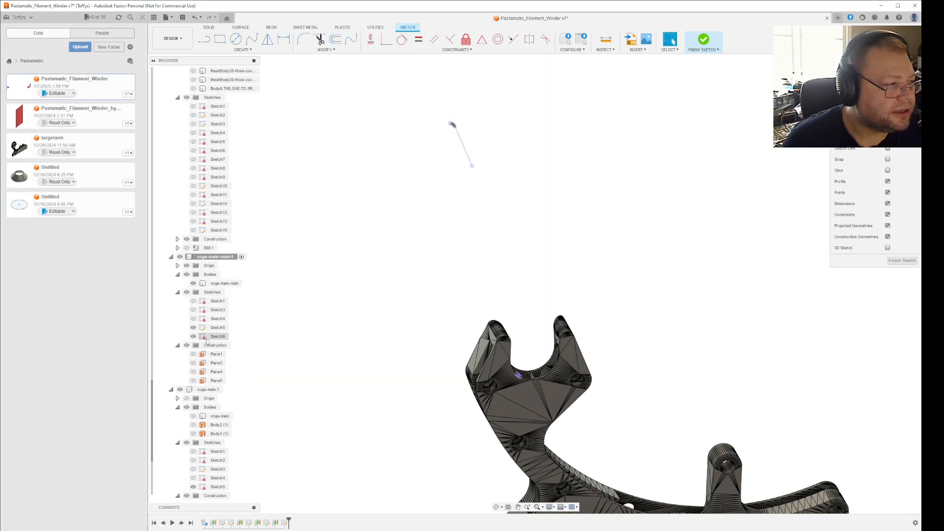
pyautogui.click(195, 329)
pyautogui.click(193, 328)
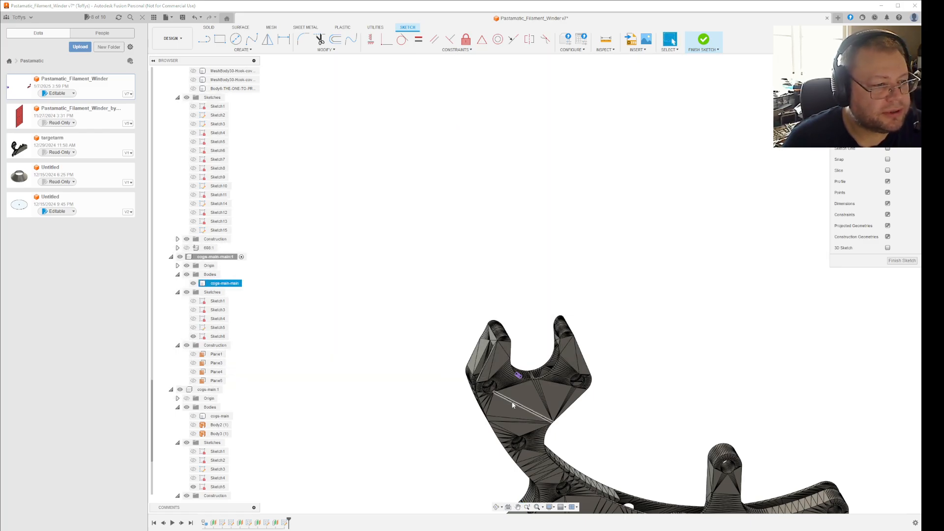
# Start projecting geometry into the sketch and pick the long slanted outer edge of the rear bracket's hook prong.
pyautogui.scroll(3, 583, 350)
pyautogui.scroll(3, 583, 350)
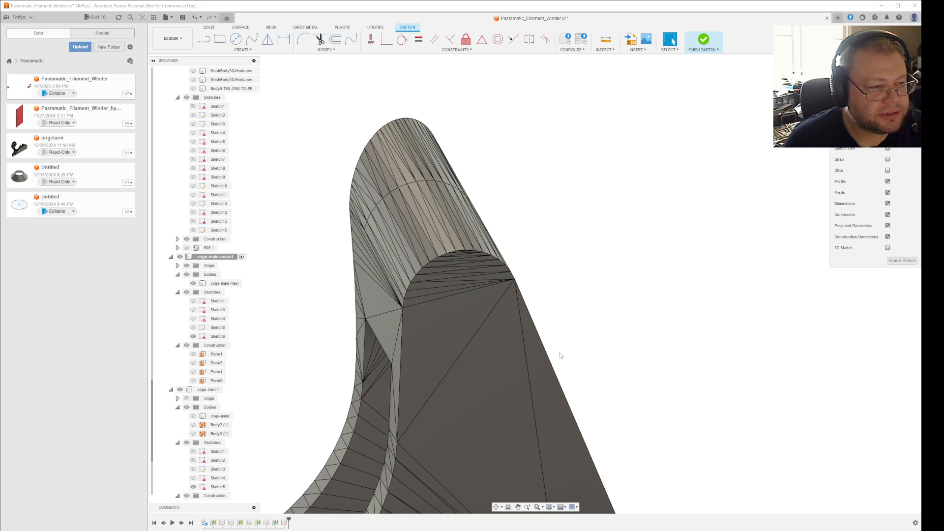
pyautogui.press('p')
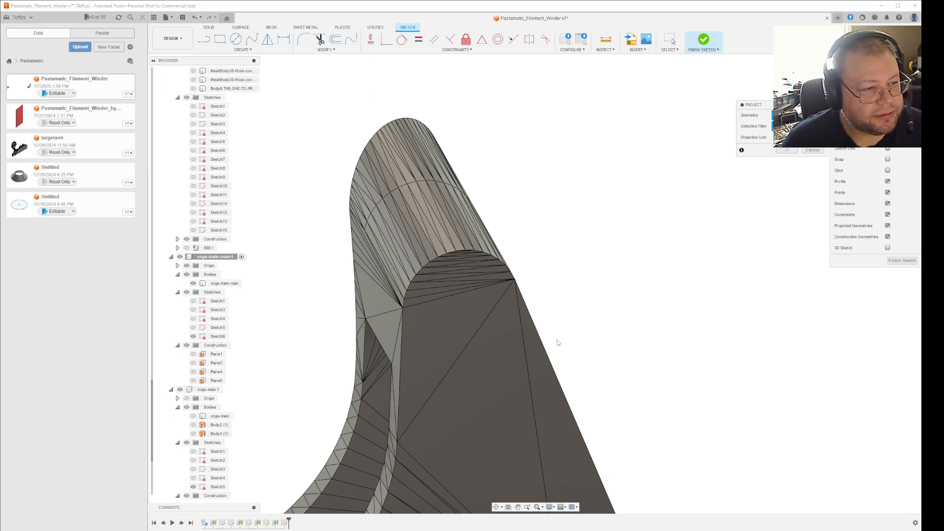
pyautogui.click(545, 344)
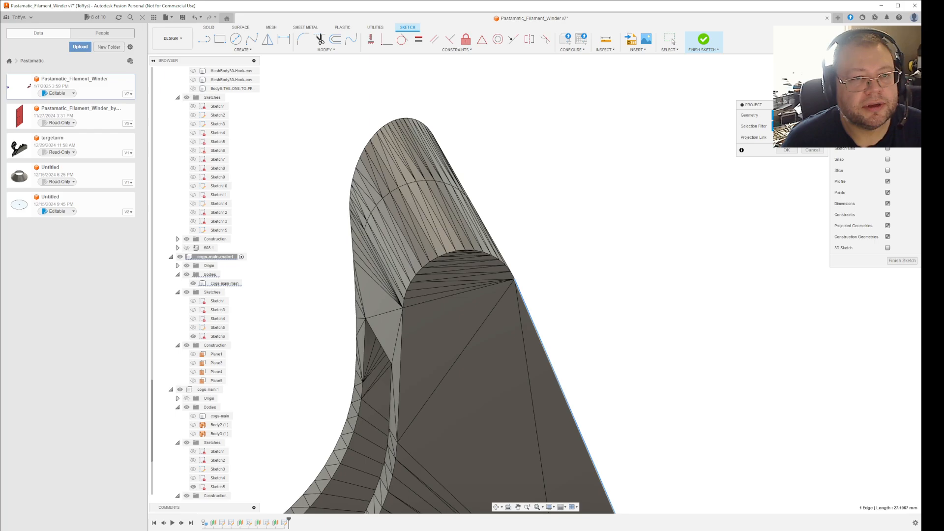
# Add the five short edges running up the prong's rounded tip from the slanted edge and complete the projection.
pyautogui.click(888, 138)
pyautogui.scroll(-8, 762, 221)
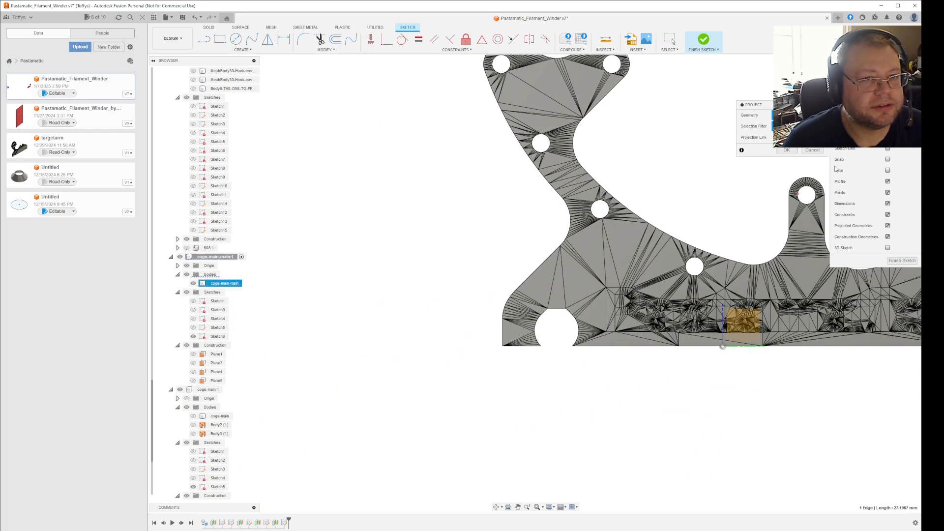
pyautogui.scroll(10, 698, 268)
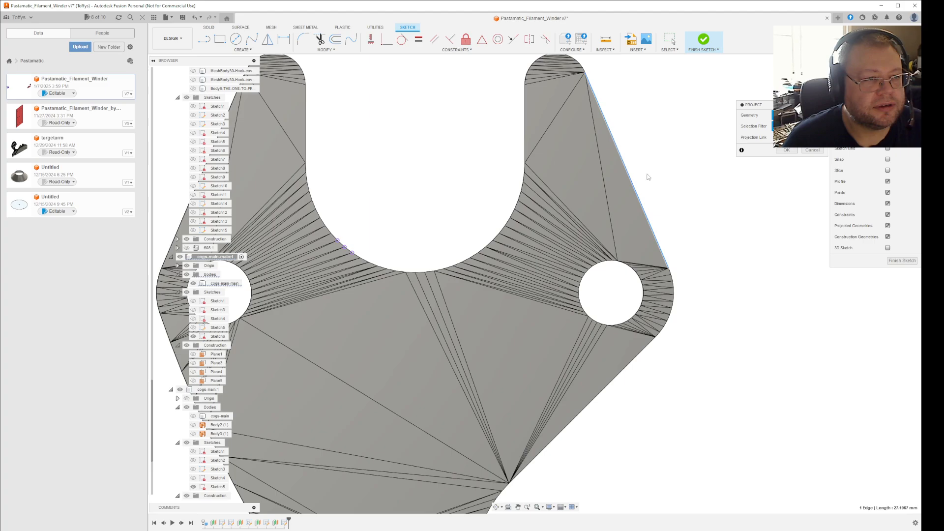
pyautogui.scroll(-5, 641, 176)
pyautogui.scroll(12, 610, 113)
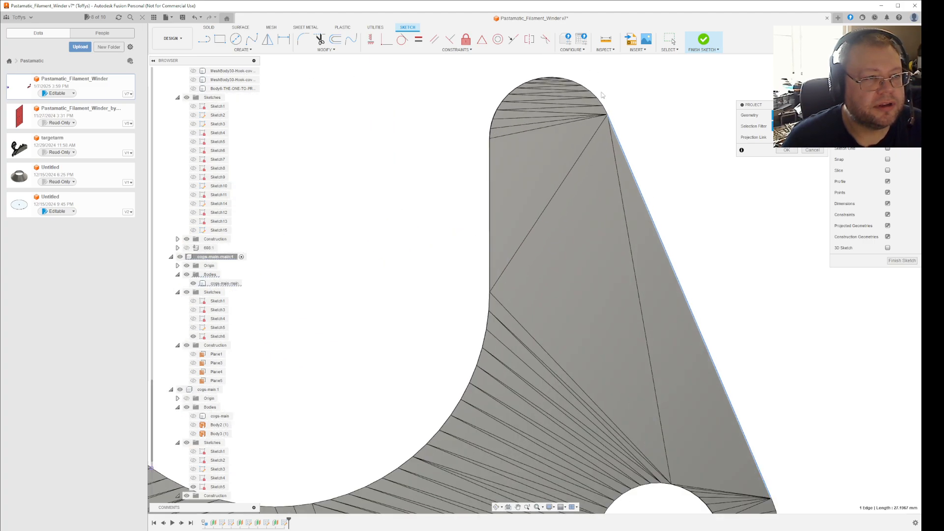
pyautogui.scroll(4, 604, 103)
pyautogui.click(613, 143)
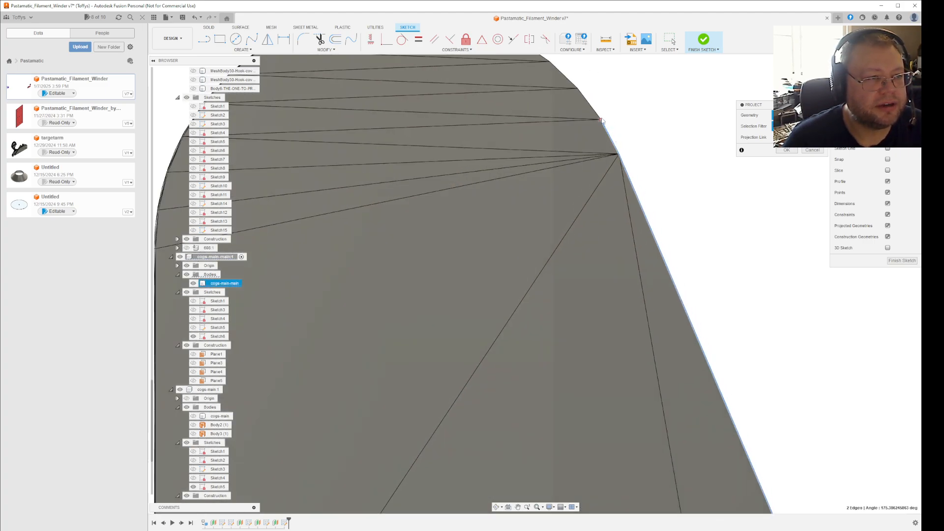
pyautogui.click(595, 115)
pyautogui.click(569, 82)
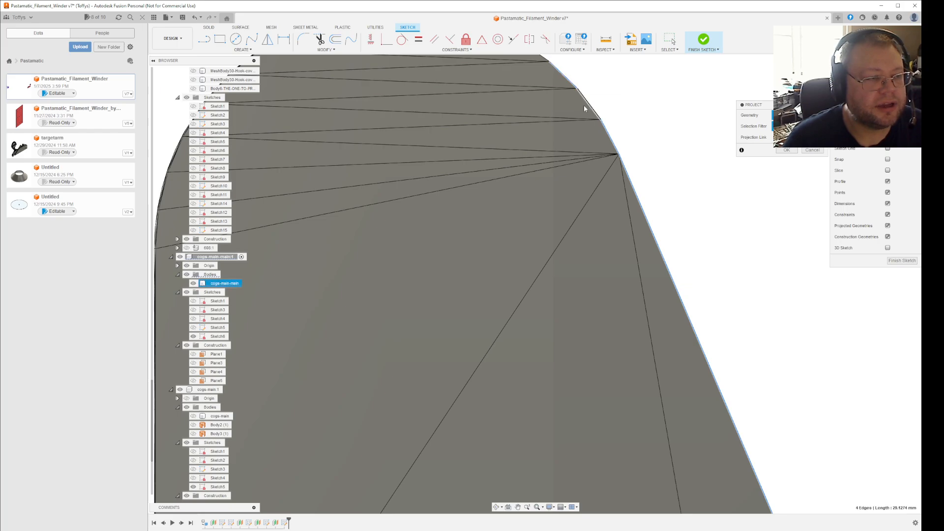
pyautogui.scroll(-3, 583, 120)
pyautogui.click(566, 91)
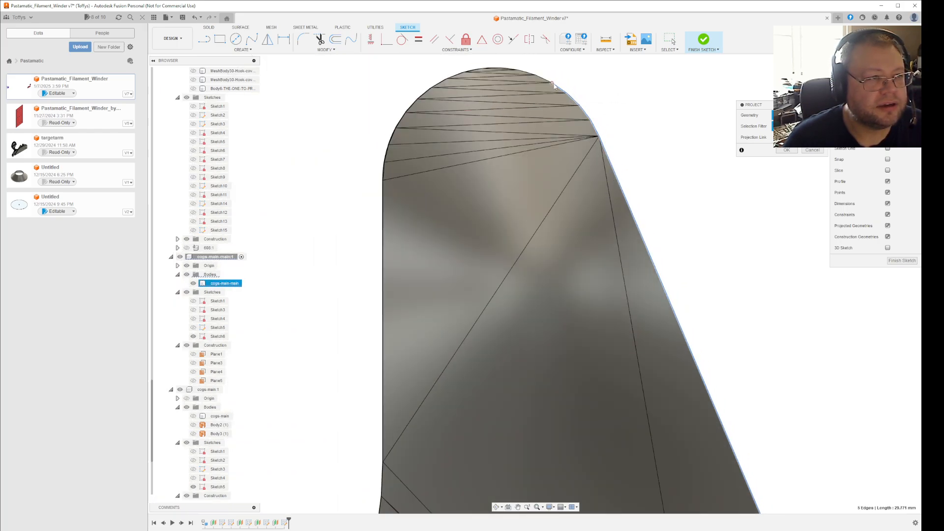
pyautogui.click(547, 81)
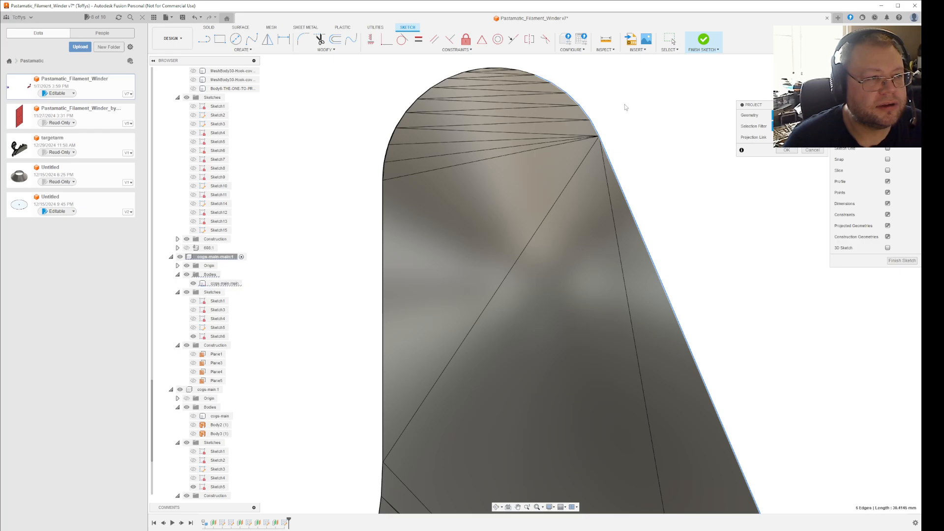
pyautogui.click(787, 150)
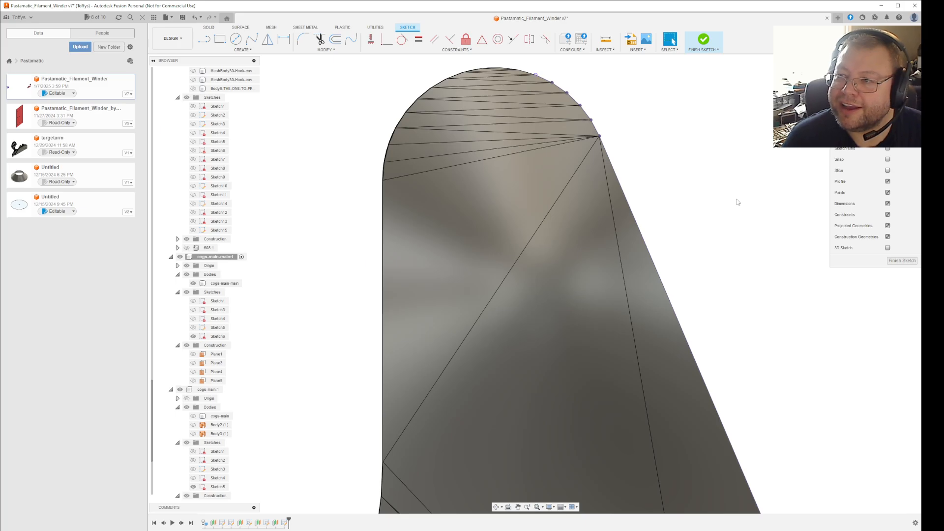
pyautogui.scroll(-5, 734, 206)
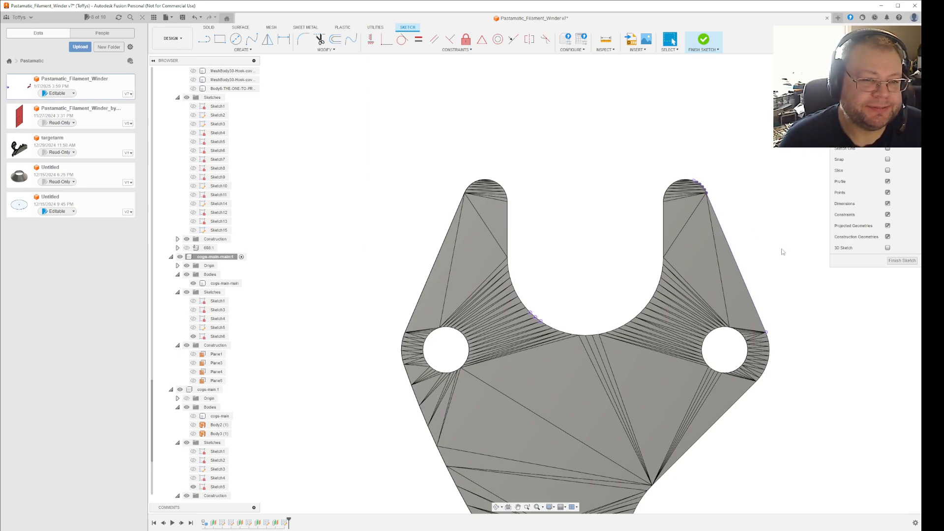
pyautogui.scroll(-2, 779, 237)
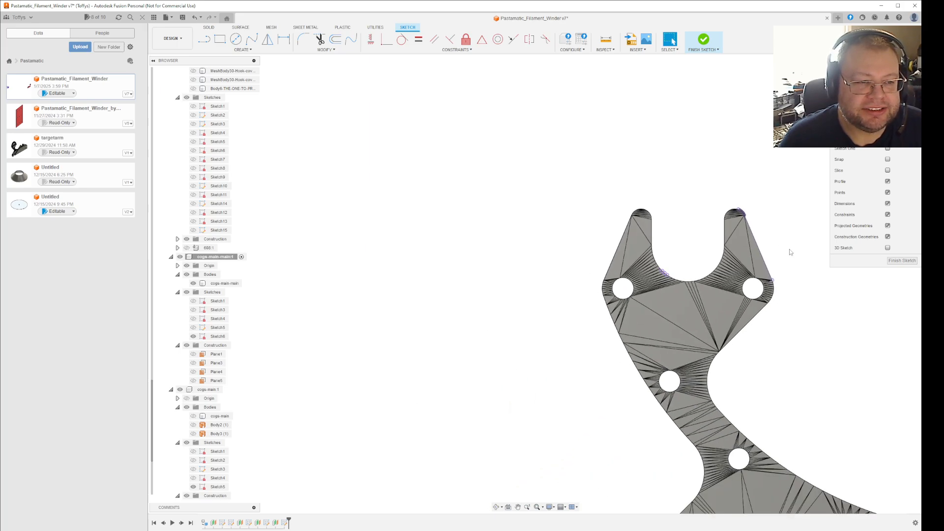
pyautogui.scroll(-1, 793, 236)
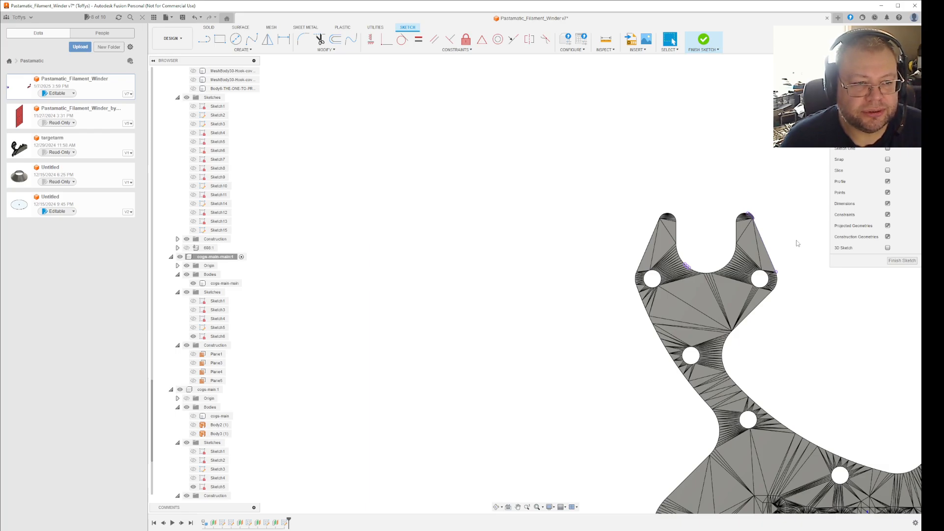
pyautogui.scroll(4, 696, 266)
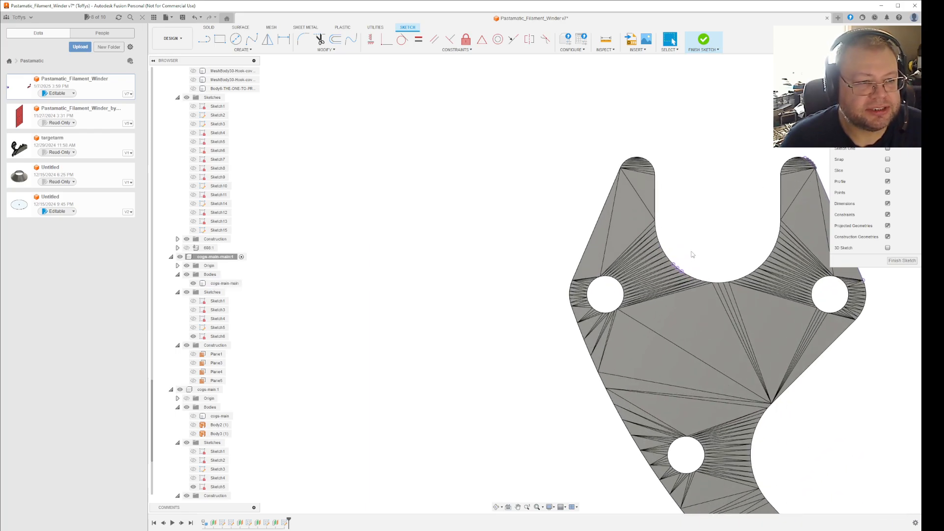
pyautogui.click(237, 42)
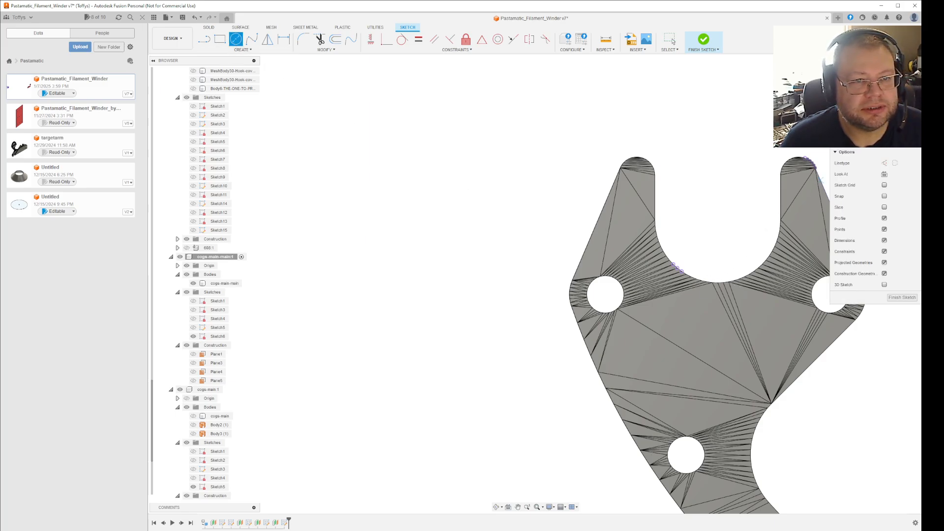
pyautogui.press('Escape')
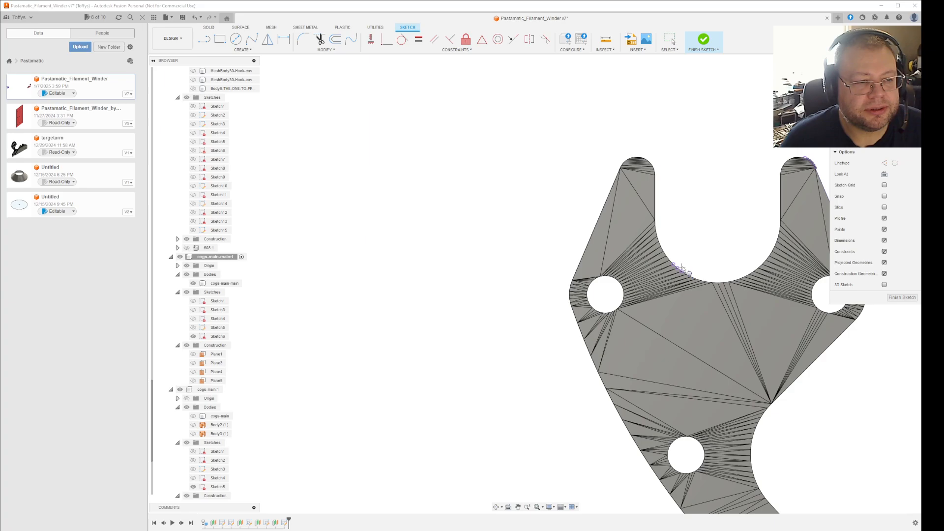
# Project three neighbouring mesh points from the lower curve of the hook opening into the sketch.
pyautogui.click(682, 271)
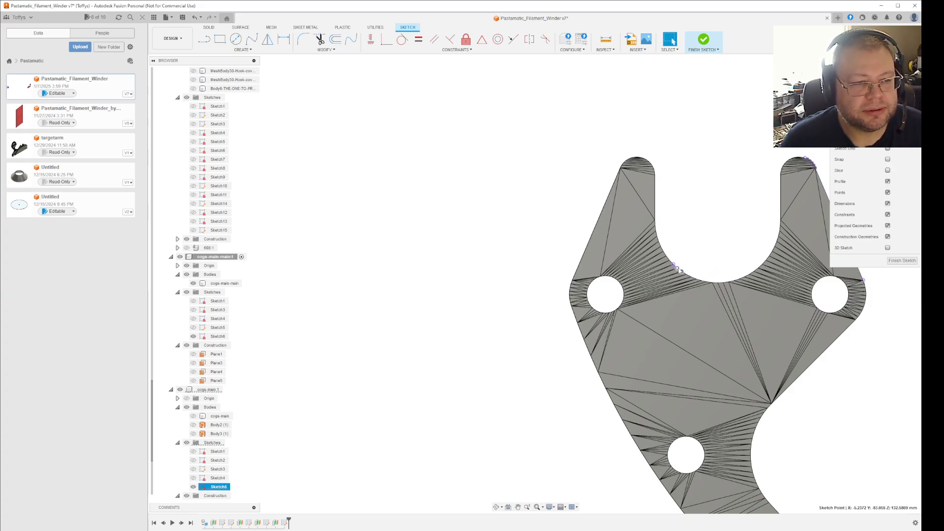
pyautogui.keyDown('ctrl'); pyautogui.click(677, 268); pyautogui.keyUp('ctrl')
pyautogui.keyDown('ctrl'); pyautogui.click(674, 264); pyautogui.keyUp('ctrl')
pyautogui.press('p')
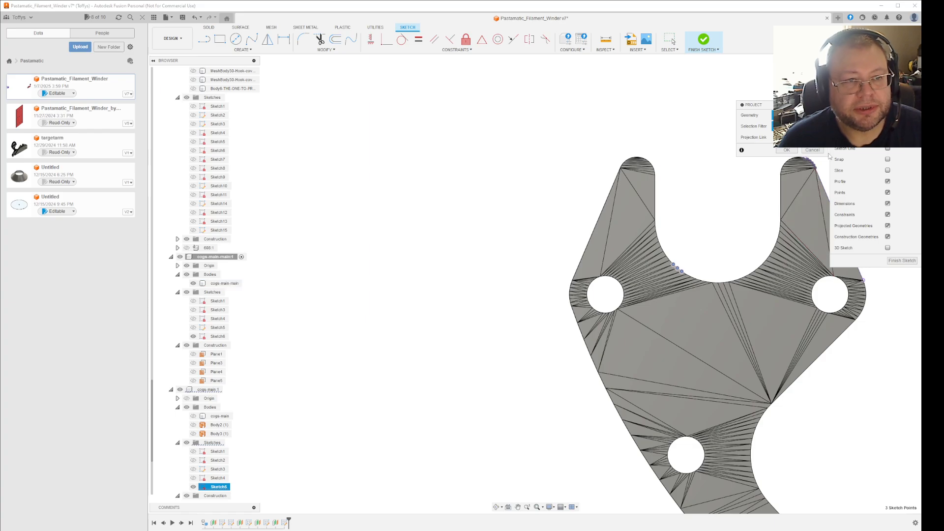
pyautogui.click(787, 150)
# Draw a circle through the three projected points so that it fits the curved bottom of the hook opening.
pyautogui.press('c')
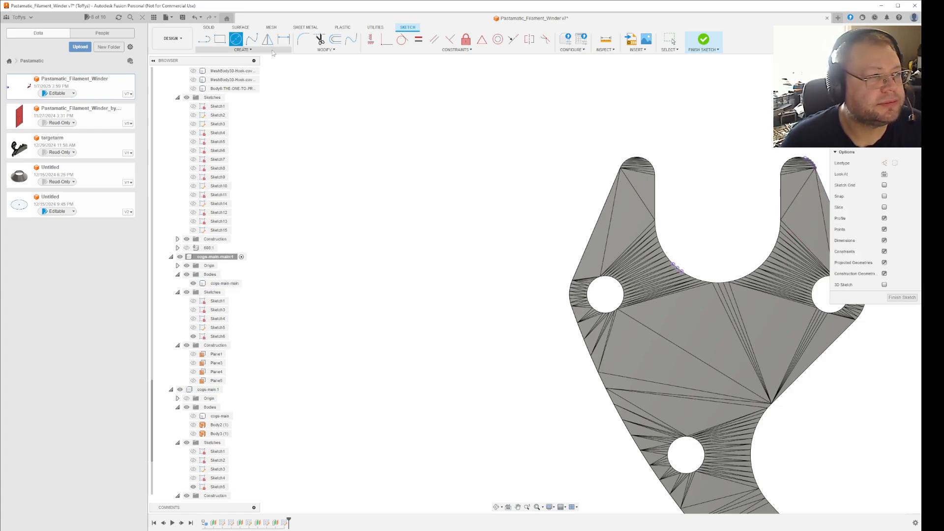
pyautogui.press('Escape')
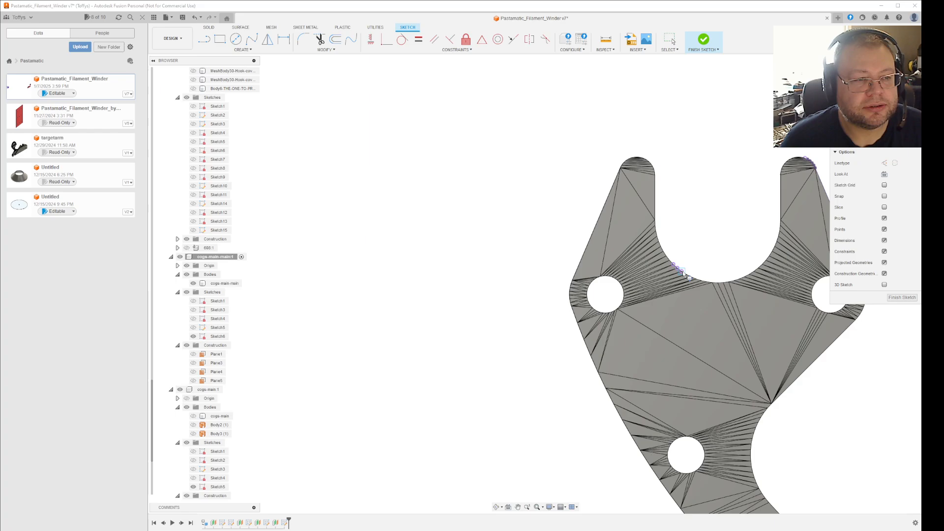
pyautogui.click(718, 220)
pyautogui.click(681, 270)
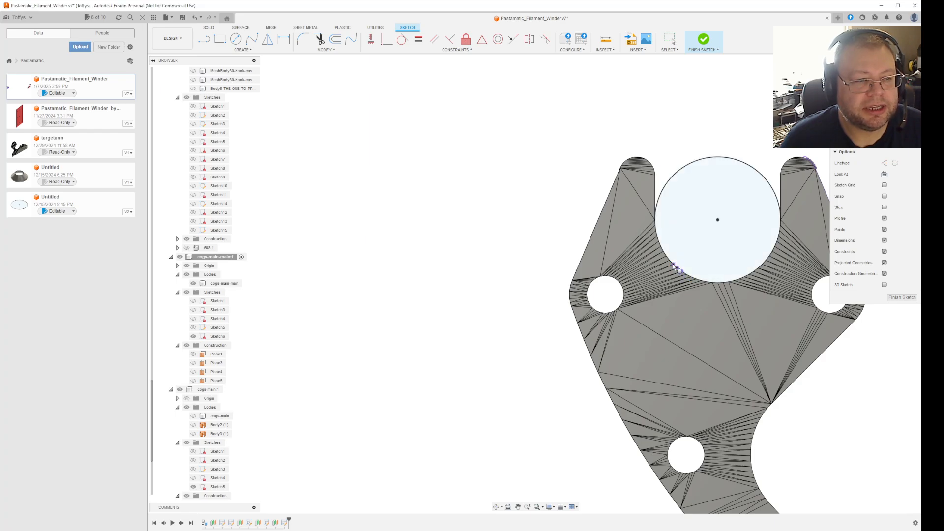
pyautogui.press('Escape')
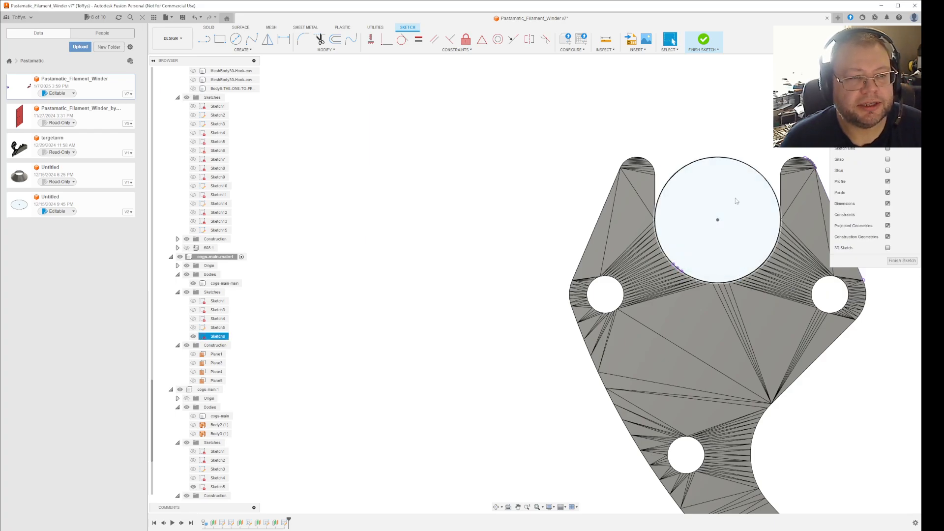
# Draw a vertical line about 28.7 mm long upward from the circle's centre and finish the sketch.
pyautogui.press('l')
pyautogui.click(718, 220)
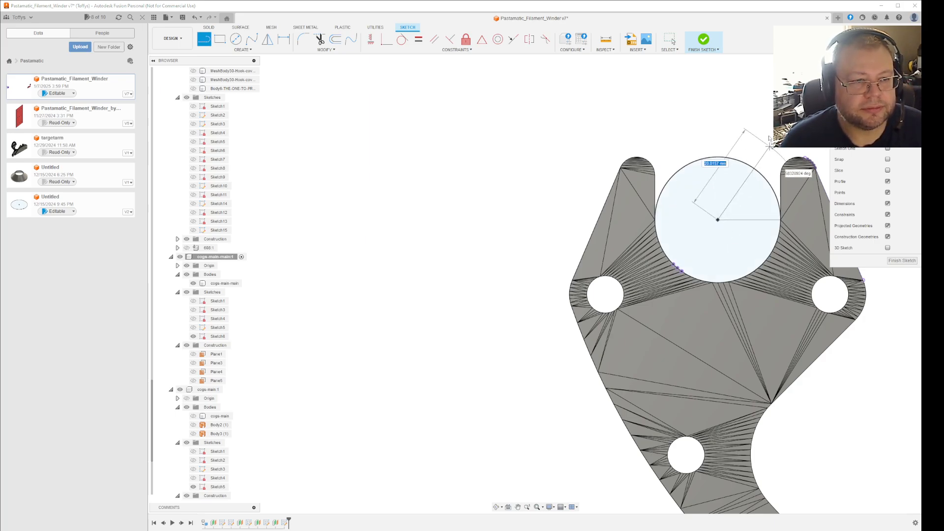
pyautogui.click(718, 92)
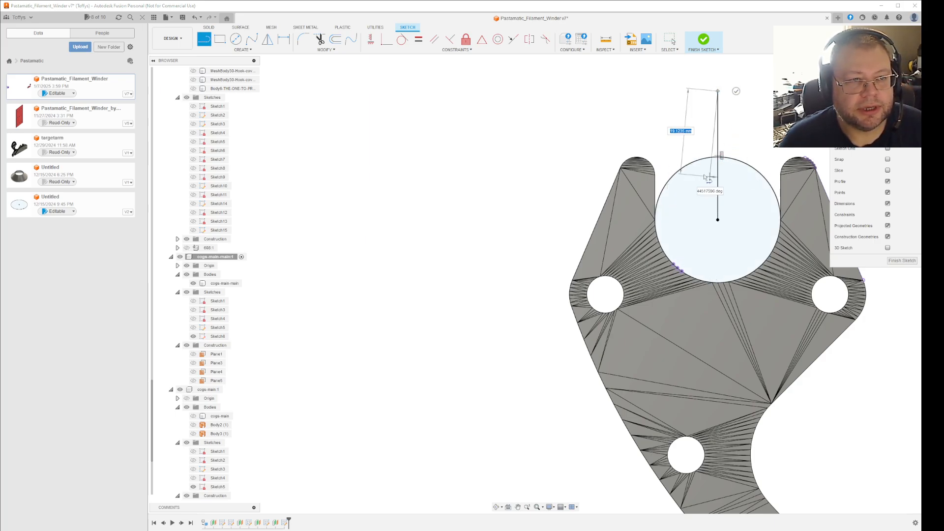
pyautogui.press('Escape')
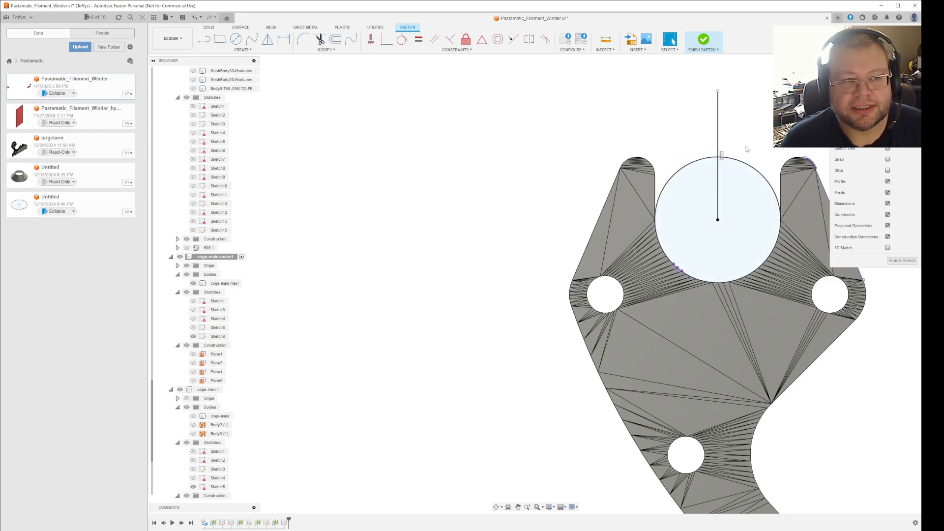
pyautogui.click(902, 260)
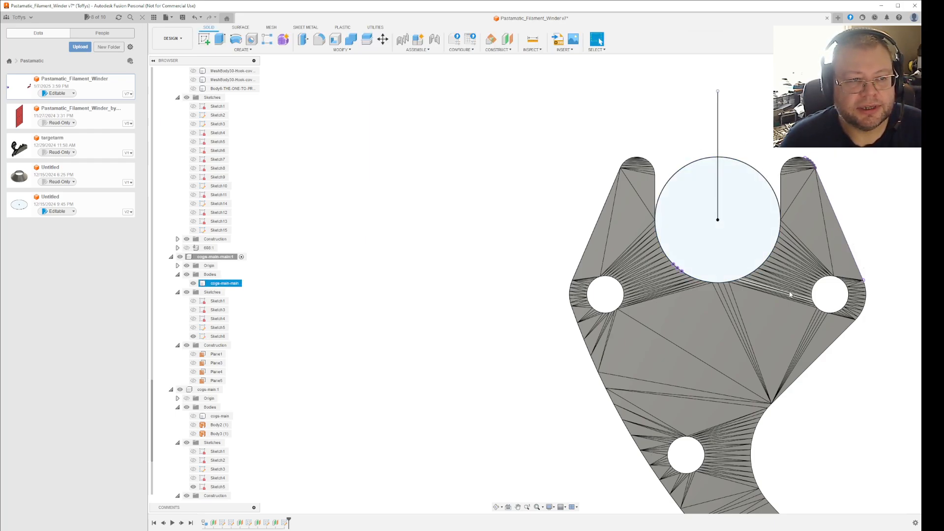
# Show the hidden cops-main mesh body of the other bracket again.
pyautogui.scroll(-5, 796, 261)
pyautogui.moveTo(823, 246); pyautogui.dragTo(601, 229, button='middle')
pyautogui.keyDown('shift'); pyautogui.moveTo(679, 238); pyautogui.dragTo(697, 244, button='middle'); pyautogui.keyUp('shift')
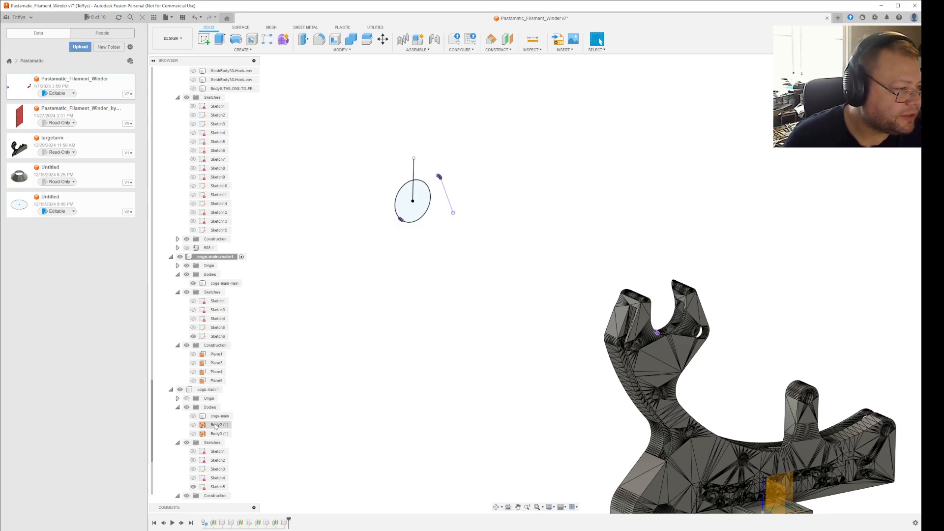
pyautogui.click(195, 420)
pyautogui.click(193, 417)
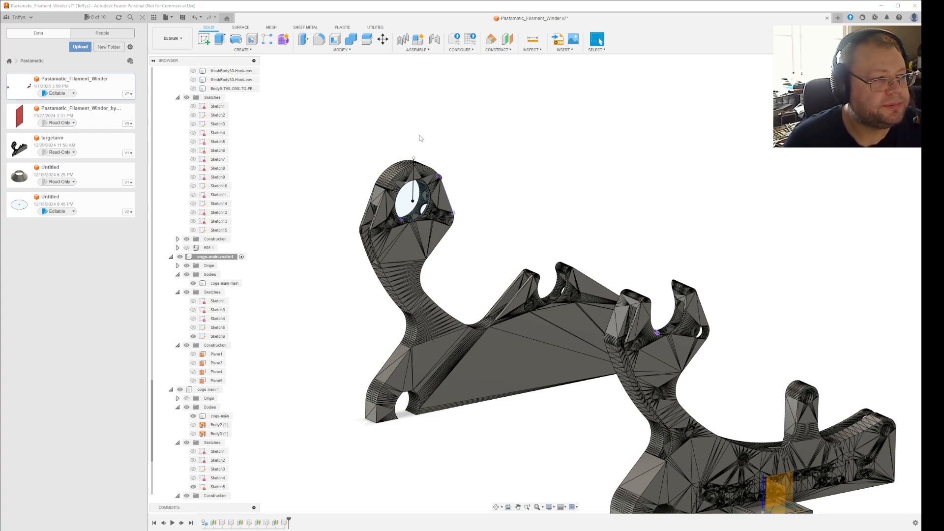
# Create a Plane at Angle through the vertical sketch line at the circle's centre.
pyautogui.click(413, 182)
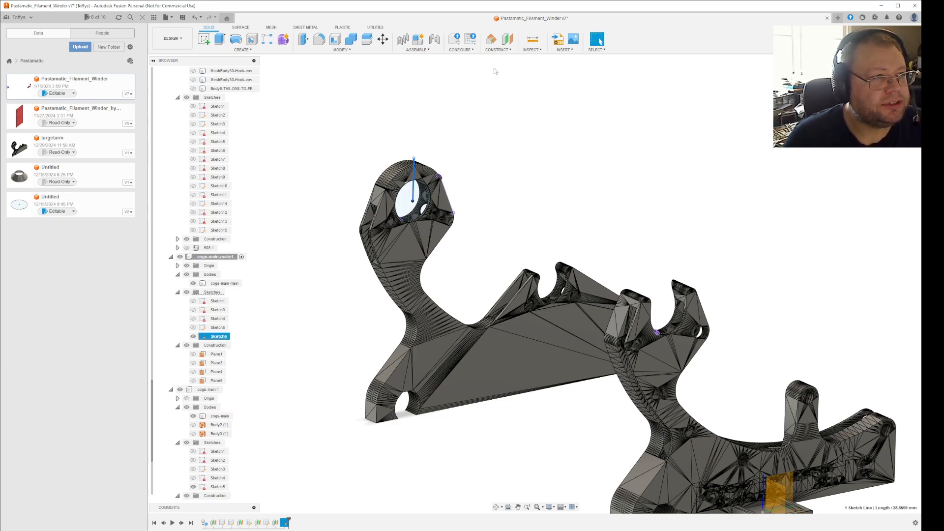
pyautogui.click(493, 40)
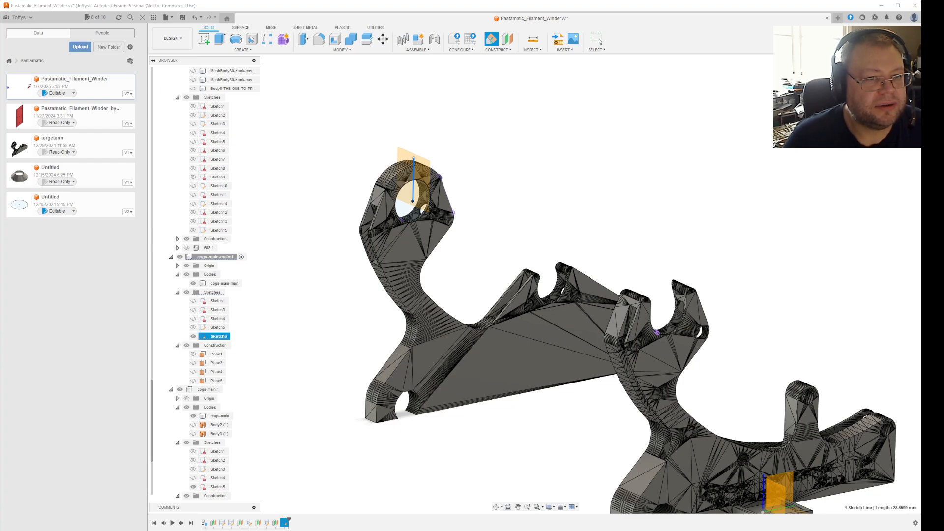
pyautogui.click(598, 39)
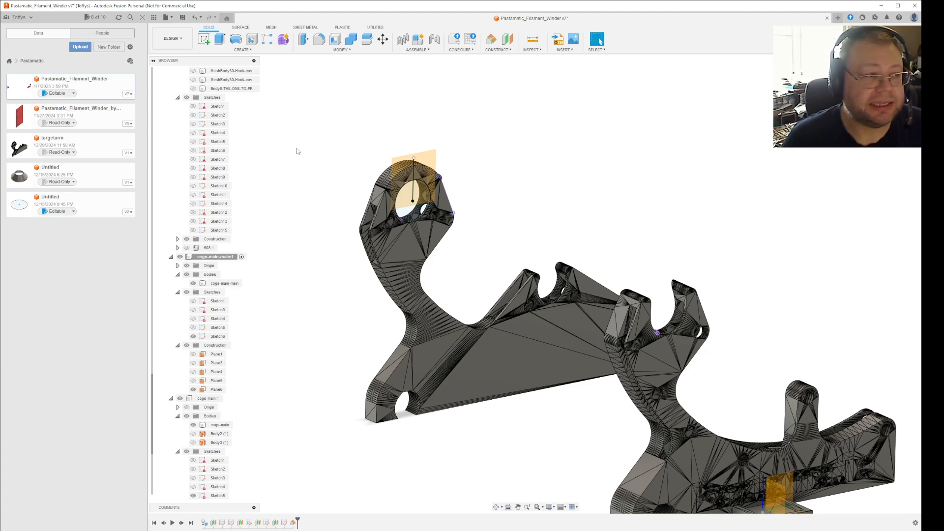
# Reopen the new angled plane's definition to review its reference line and its position on the ring-shaped bracket end.
pyautogui.scroll(1, 298, 152)
pyautogui.scroll(-9, 422, 180)
pyautogui.moveTo(546, 186); pyautogui.dragTo(748, 189, button='middle')
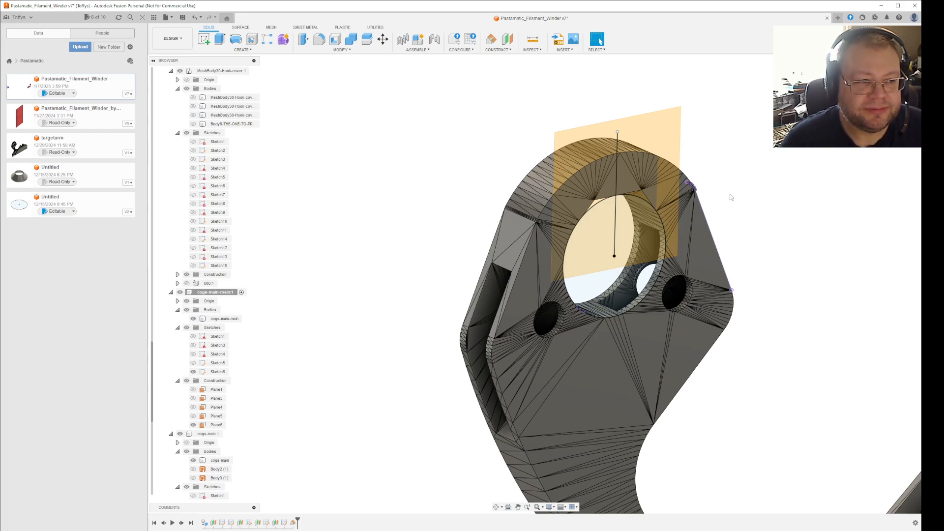
pyautogui.rightClick(294, 522)
pyautogui.click(319, 456)
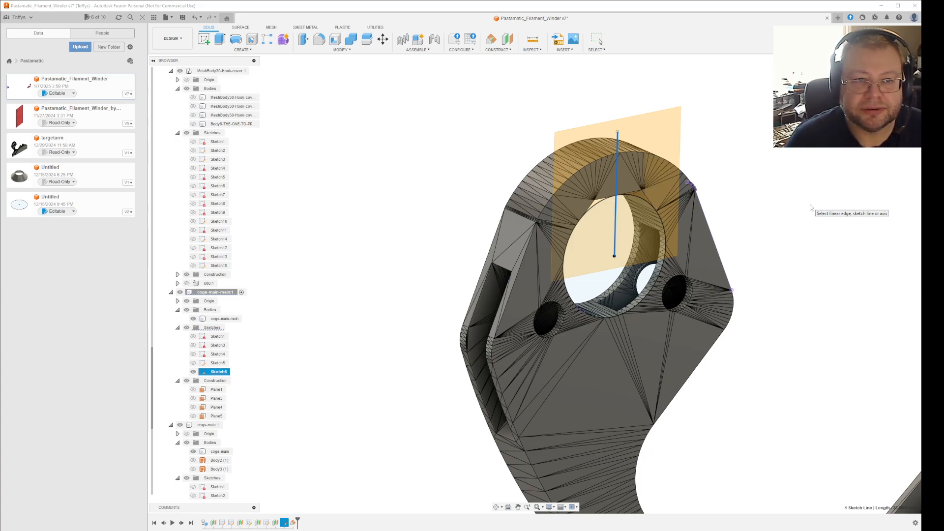
pyautogui.press('Return')
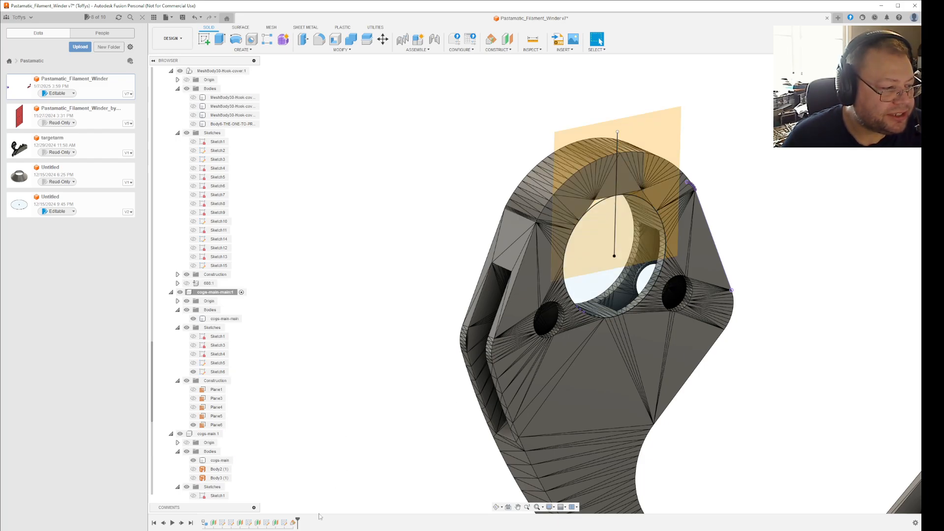
pyautogui.rightClick(293, 522)
pyautogui.click(362, 449)
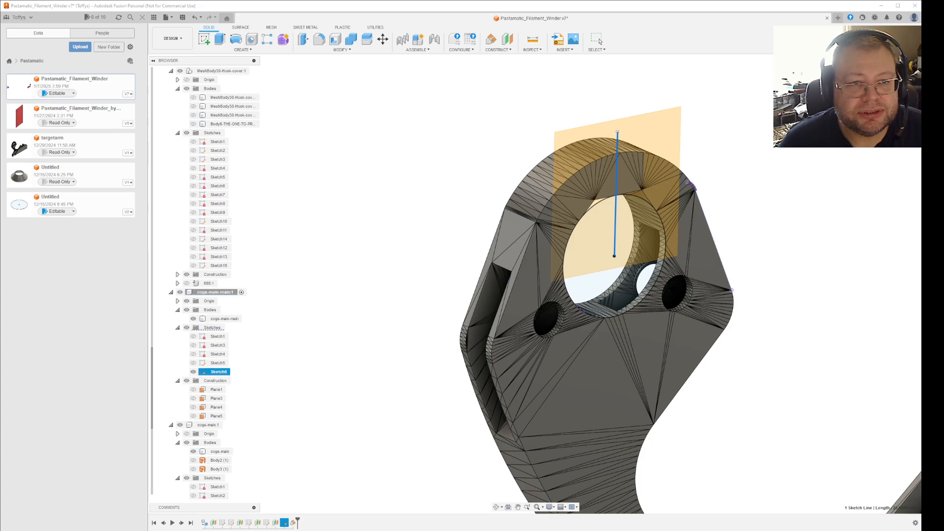
pyautogui.click(599, 41)
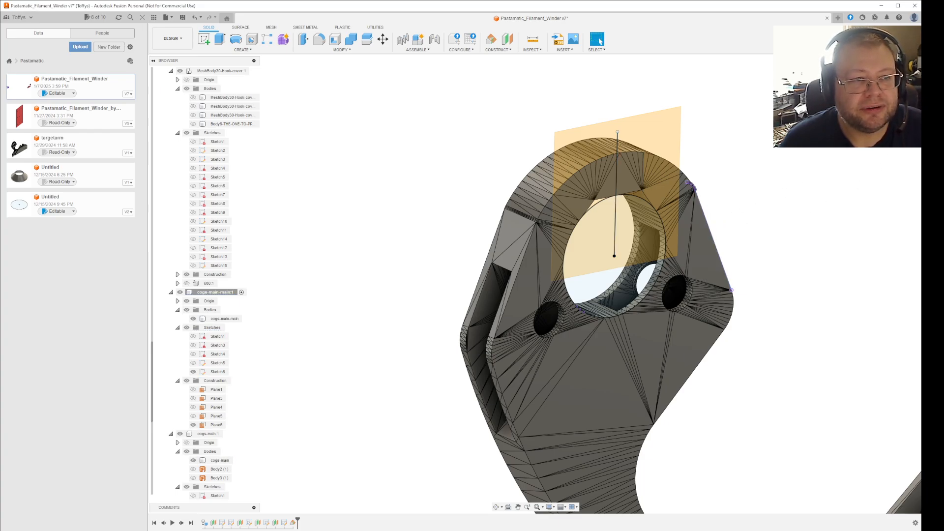
pyautogui.click(886, 83)
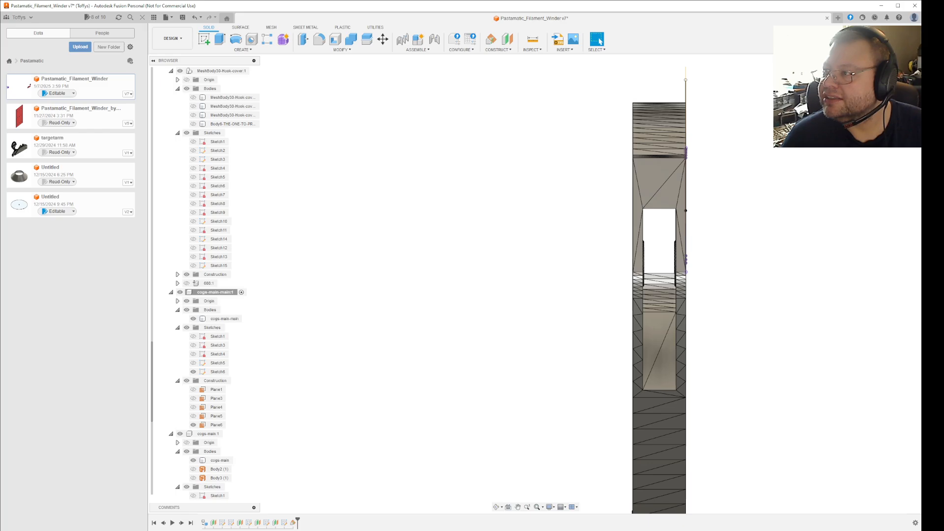
# Switch to Paint and draw a wide, flat black rectangle outline about 360 × 90 px on the blank canvas.
pyautogui.hotkey('alt', 'Tab')
pyautogui.moveTo(934, 5)
pyautogui.mouseDown()
pyautogui.moveTo(943, 96)
pyautogui.moveTo(524, 41)
pyautogui.moveTo(500, 49)
pyautogui.mouseUp()
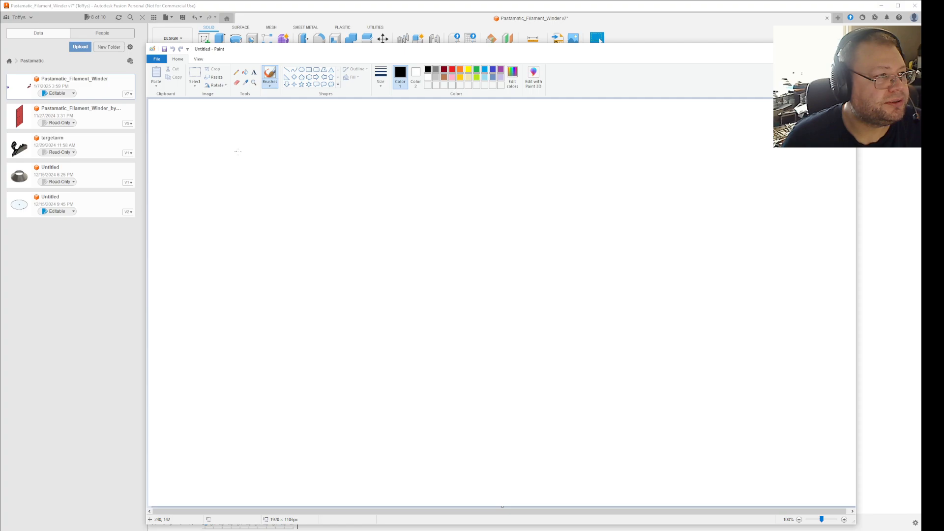
pyautogui.click(309, 72)
pyautogui.moveTo(354, 272)
pyautogui.mouseDown()
pyautogui.moveTo(397, 294)
pyautogui.moveTo(487, 305)
pyautogui.mouseUp()
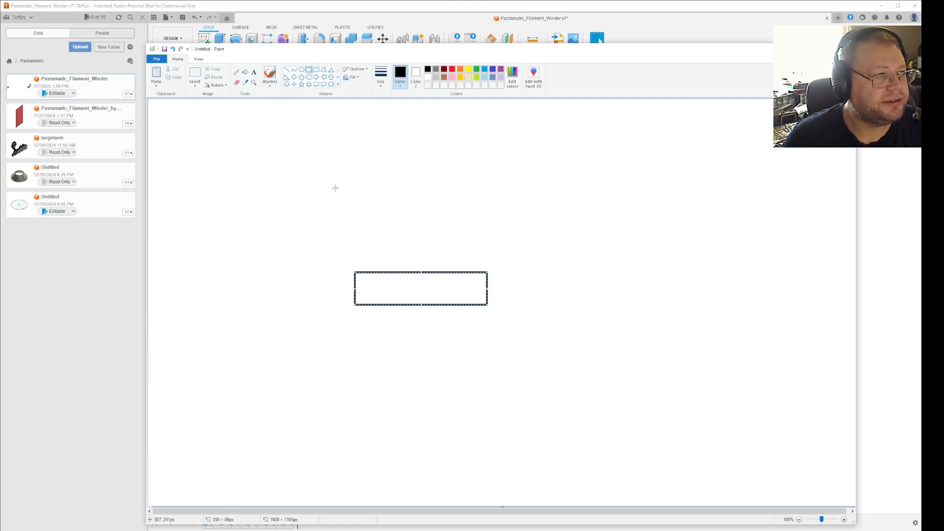
pyautogui.moveTo(351, 121); pyautogui.dragTo(489, 193)
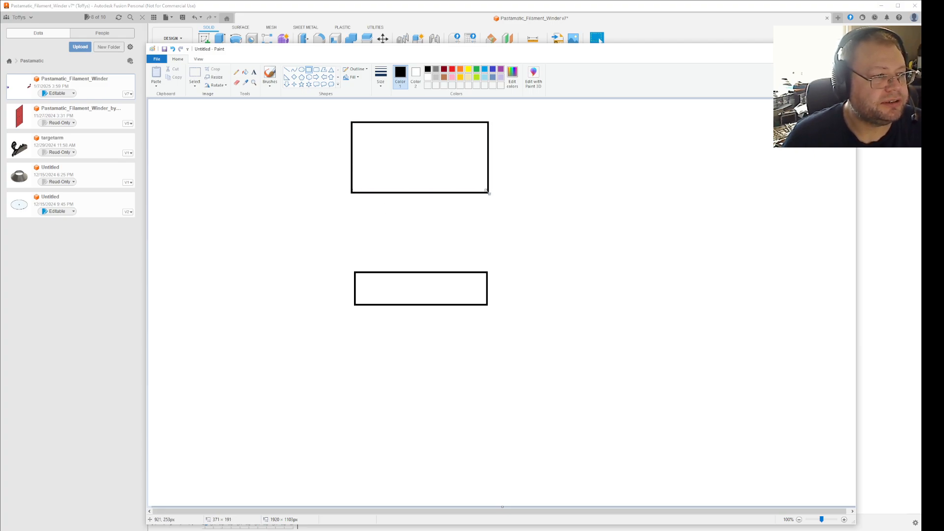
pyautogui.hotkey('ctrl', 'z')
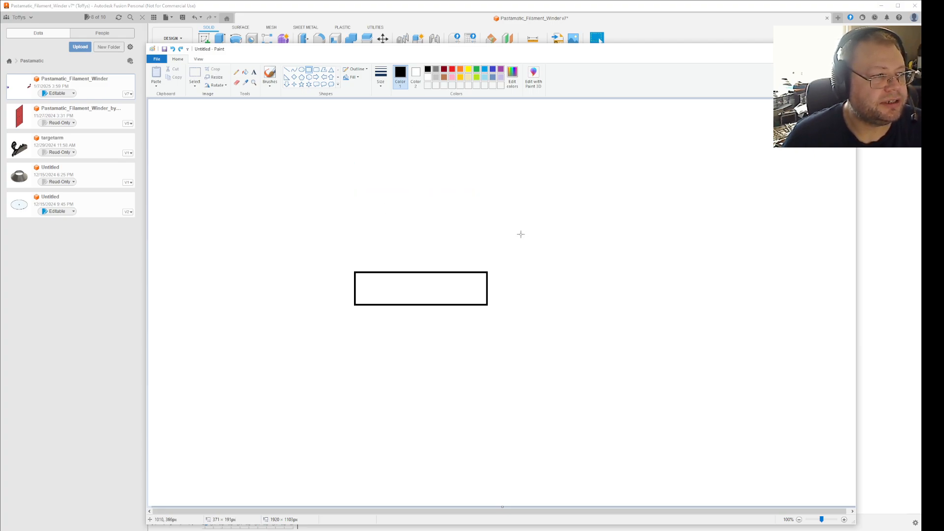
# Copy the rectangle, paste a duplicate and turn on transparent selection.
pyautogui.click(195, 75)
pyautogui.moveTo(334, 258); pyautogui.dragTo(543, 323)
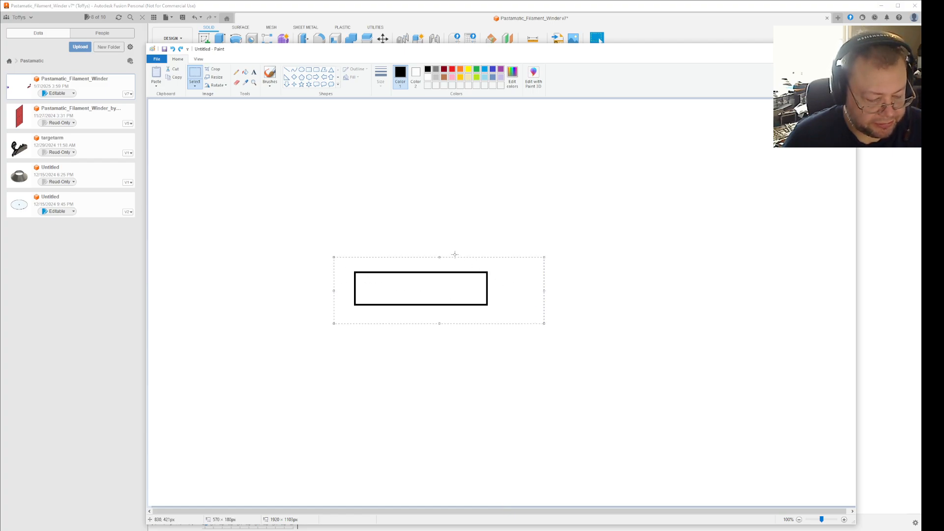
pyautogui.hotkey('ctrl', 'c')
pyautogui.hotkey('ctrl', 'v')
pyautogui.moveTo(286, 131); pyautogui.dragTo(332, 125)
pyautogui.click(195, 85)
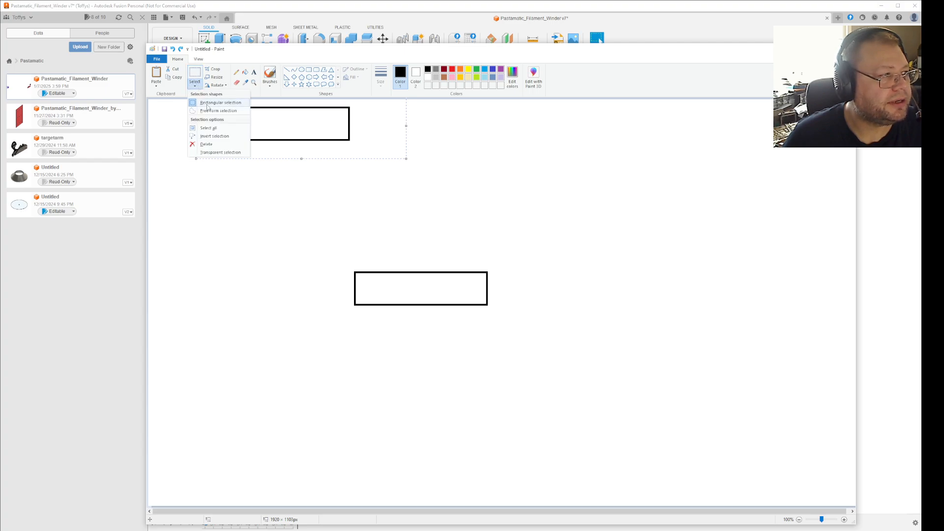
pyautogui.click(221, 152)
# Place the duplicate rectangle above the original with their sides aligned and a wide gap between them.
pyautogui.moveTo(364, 138); pyautogui.dragTo(501, 266)
pyautogui.press('Left')
pyautogui.press('Left')
pyautogui.press('Left')
pyautogui.press('Left')
pyautogui.press('Left')
pyautogui.press('Left')
pyautogui.press('Left')
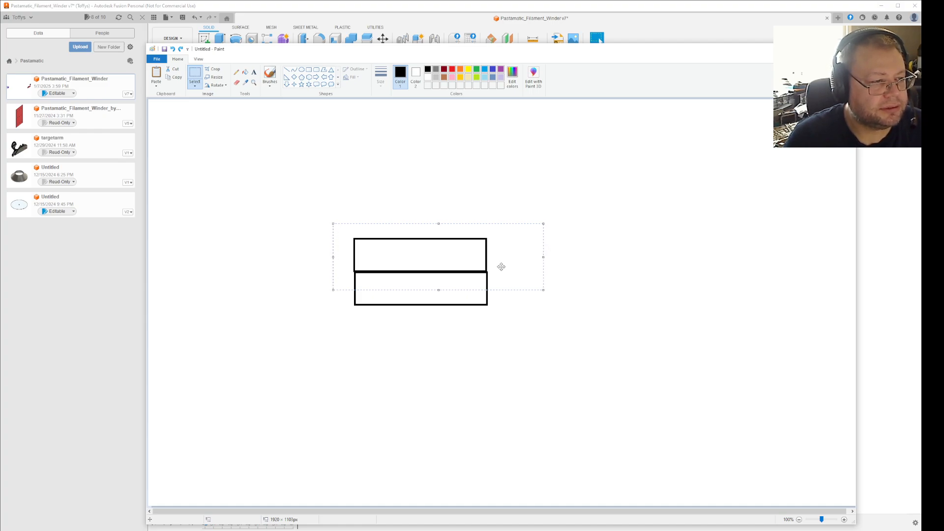
pyautogui.press('Up')
pyautogui.press('Up')
pyautogui.press('Up')
pyautogui.press('Up')
pyautogui.press('Up')
pyautogui.press('Up')
pyautogui.press('Up')
pyautogui.press('Up')
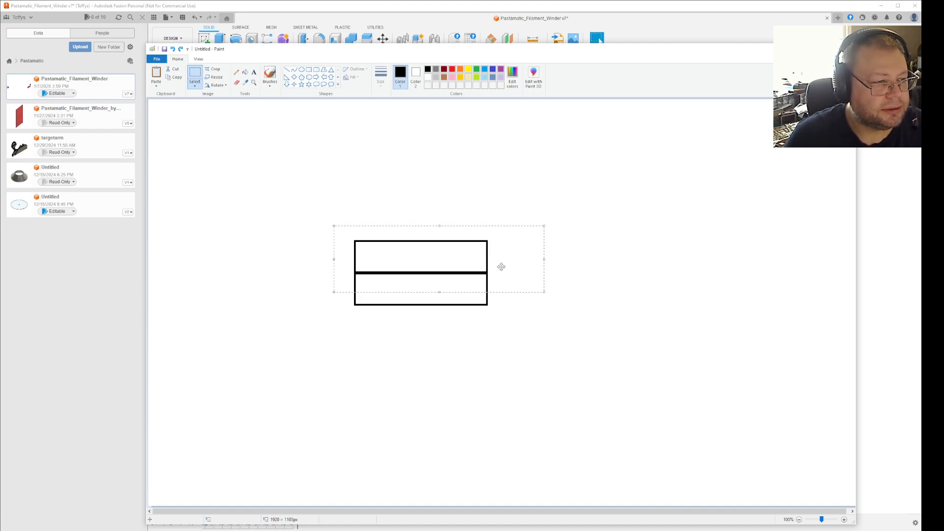
pyautogui.press('Up')
pyautogui.press('Up')
pyautogui.press('Up')
pyautogui.press('Up')
pyautogui.press('Up')
pyautogui.press('Up')
pyautogui.press('Up')
pyautogui.press('Up')
pyautogui.press('Up')
pyautogui.press('Up')
pyautogui.press('Up')
pyautogui.press('Up')
pyautogui.press('Up')
pyautogui.press('Up')
pyautogui.press('Up')
pyautogui.press('Up')
pyautogui.press('Up')
pyautogui.press('Up')
pyautogui.press('Up')
pyautogui.press('Up')
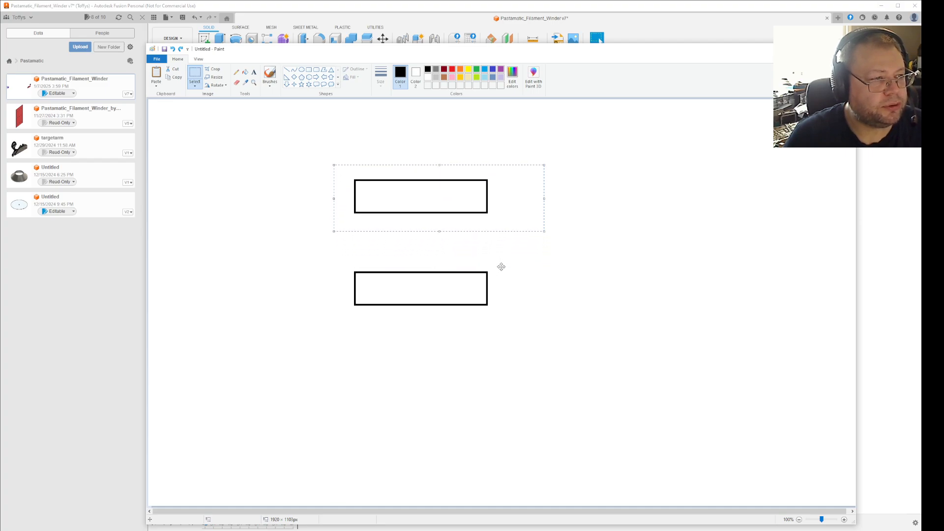
pyautogui.click(497, 263)
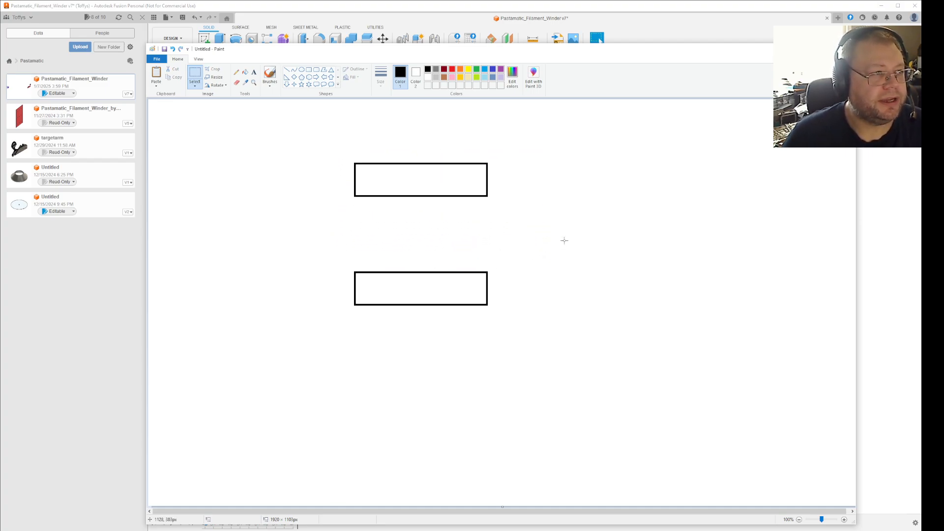
# Set up the Line tool with the light blue colour and the thickest line width.
pyautogui.click(484, 69)
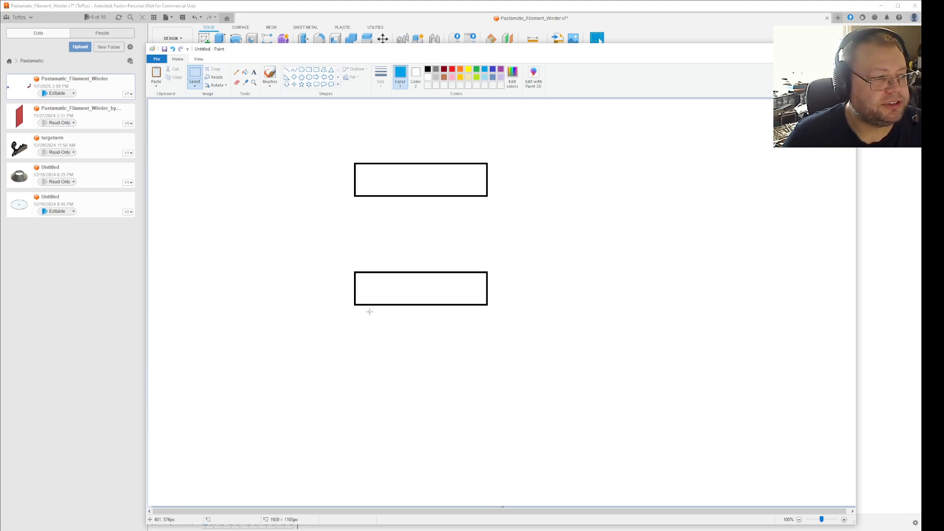
pyautogui.moveTo(348, 308); pyautogui.dragTo(501, 315)
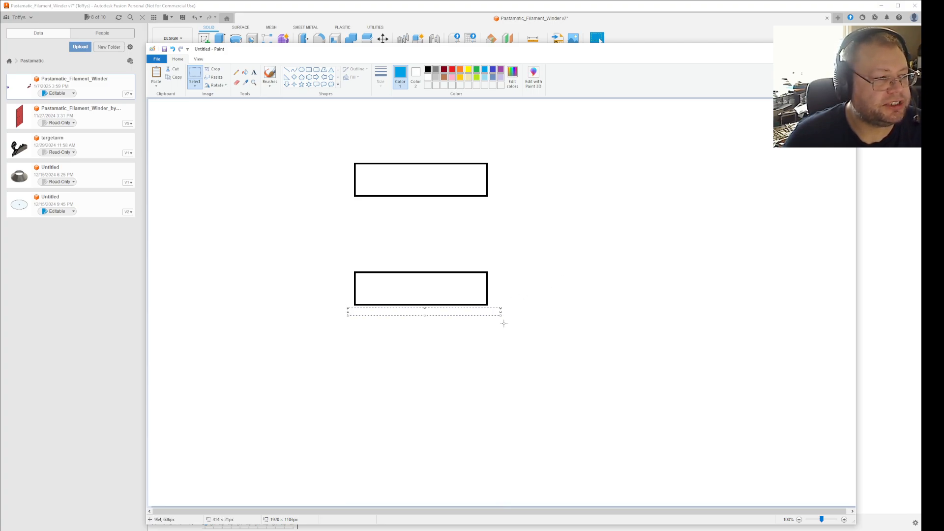
pyautogui.click(287, 69)
pyautogui.click(380, 75)
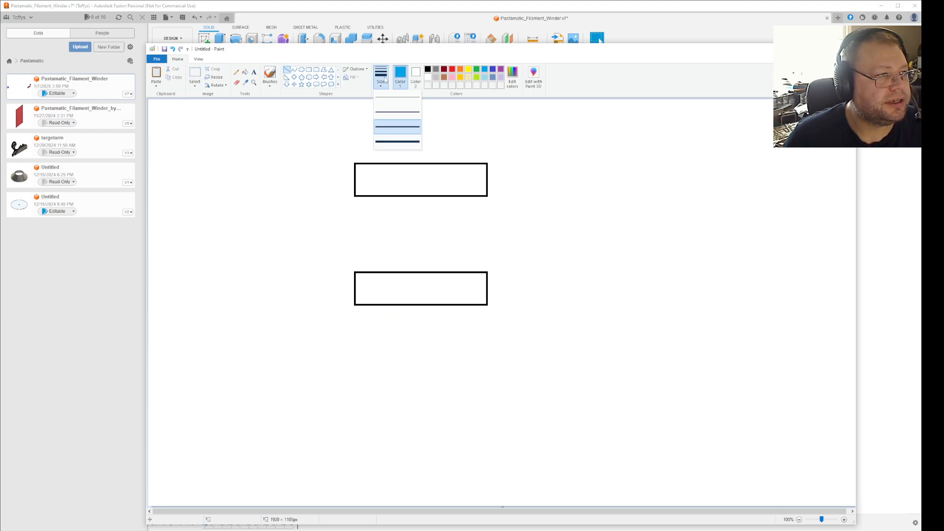
pyautogui.click(394, 147)
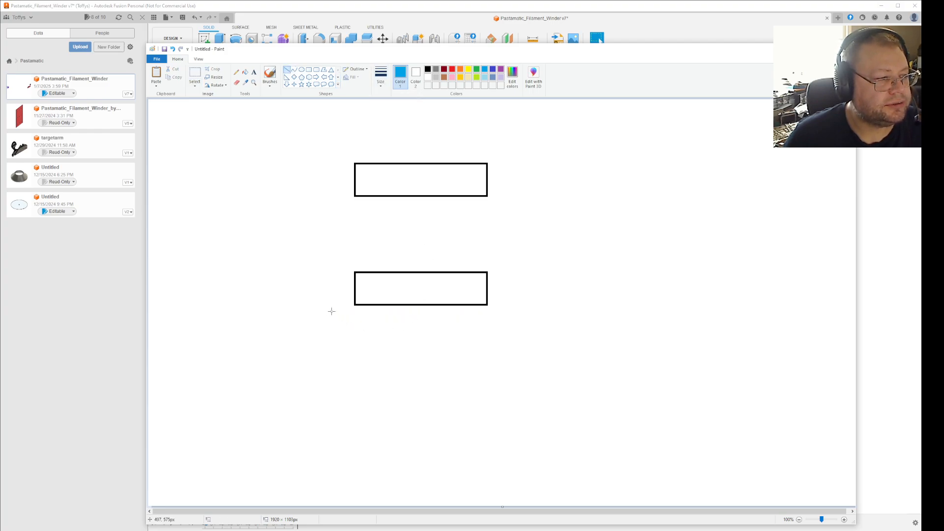
pyautogui.moveTo(331, 311); pyautogui.dragTo(517, 311)
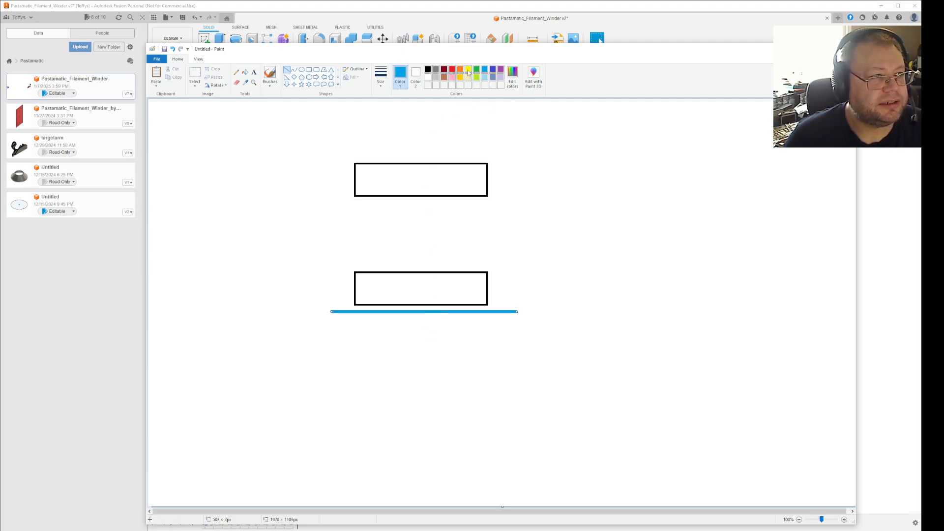
pyautogui.click(468, 71)
pyautogui.moveTo(415, 328)
pyautogui.mouseDown()
pyautogui.moveTo(430, 334)
pyautogui.moveTo(421, 324)
pyautogui.moveTo(401, 329)
pyautogui.mouseUp()
pyautogui.hotkey('ctrl', 'z')
pyautogui.hotkey('ctrl', 'z')
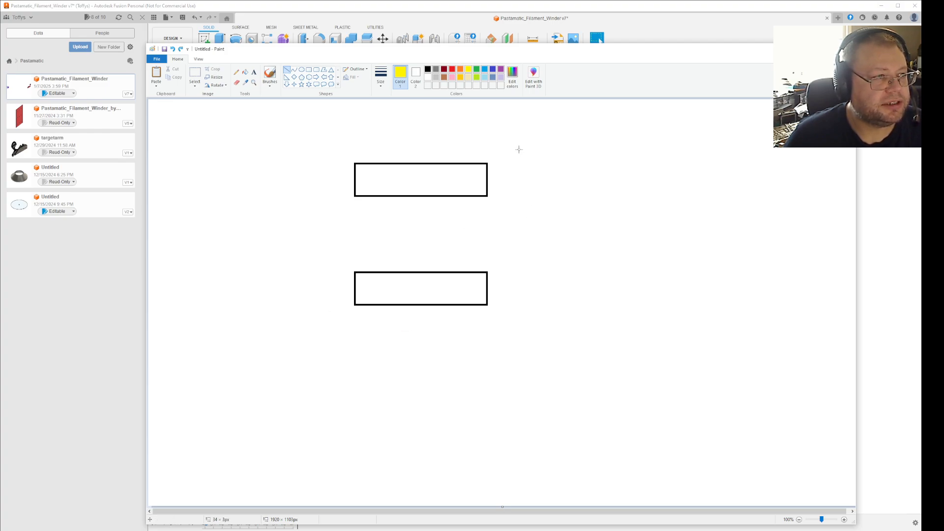
# Draw a light blue horizontal line about 440 px long just beneath the lower rectangle, extending past both its sides.
pyautogui.click(484, 70)
pyautogui.moveTo(347, 312); pyautogui.dragTo(510, 313)
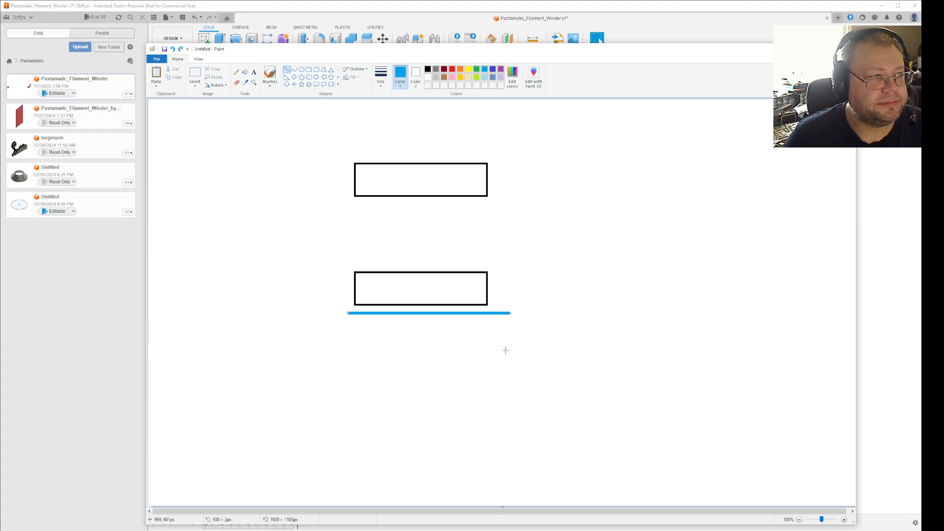
pyautogui.click(195, 73)
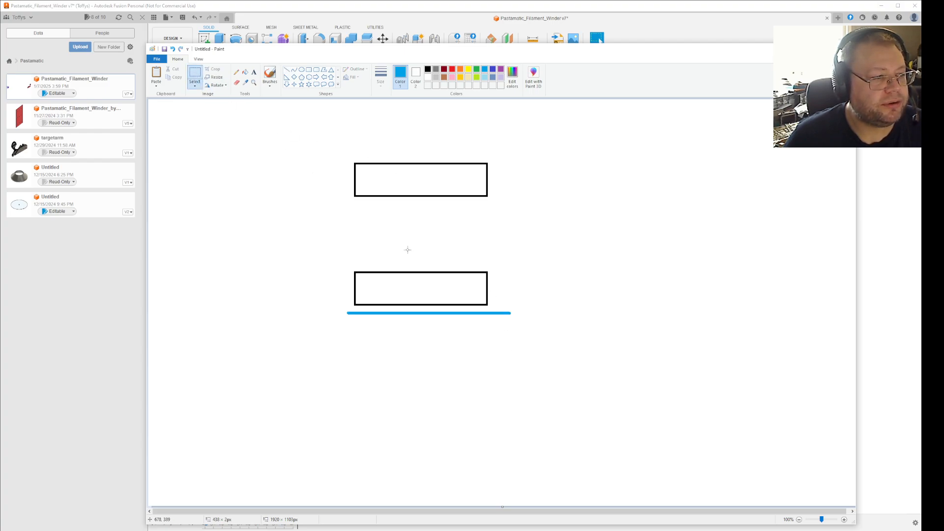
# Draw a short, slightly slanted orange dash about 20 px long just past the right end of the blue line.
pyautogui.click(460, 70)
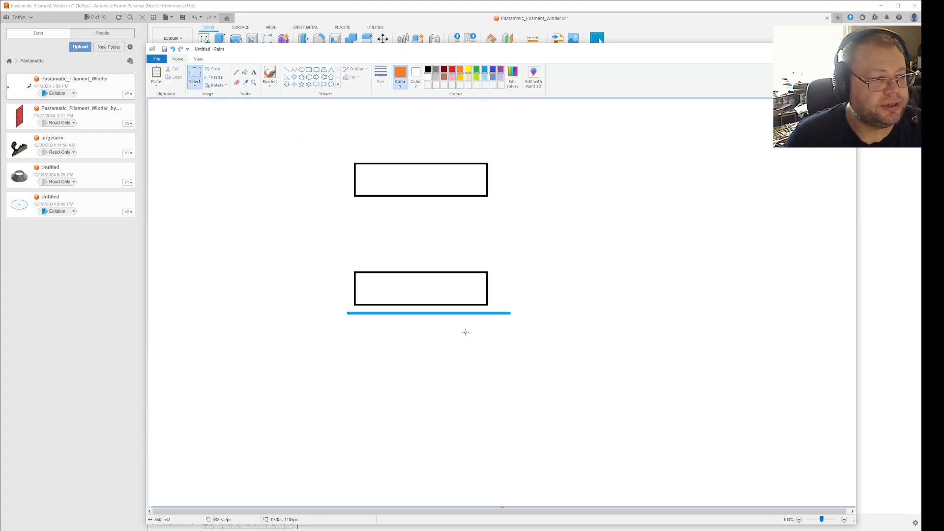
pyautogui.moveTo(514, 312); pyautogui.dragTo(523, 318)
pyautogui.click(537, 350)
pyautogui.click(286, 70)
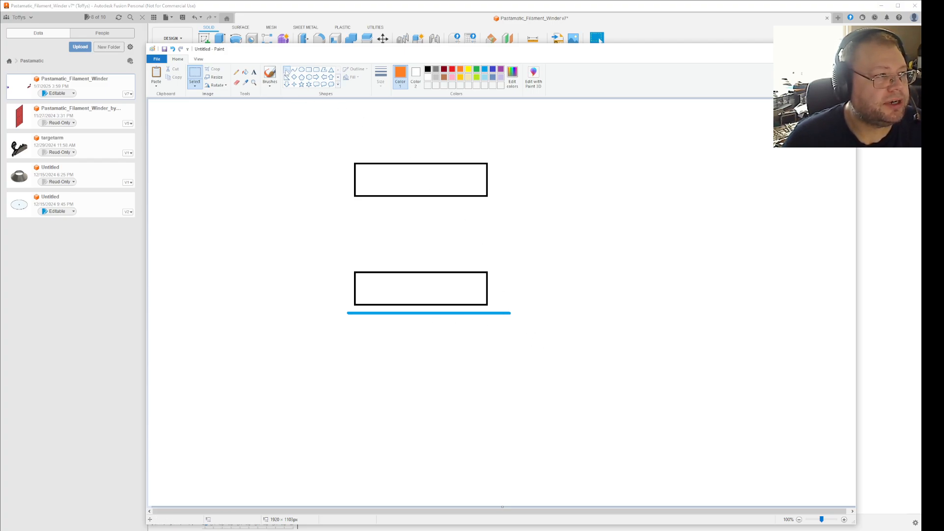
pyautogui.moveTo(514, 312); pyautogui.dragTo(522, 315)
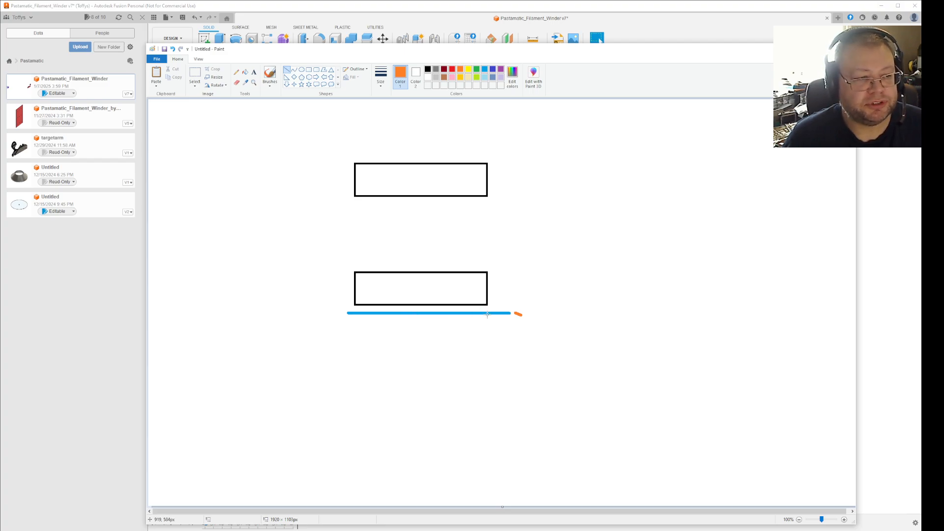
# Draw a vertical line about 83 px tall to the right of the lower rectangle and colour it purple.
pyautogui.click(484, 69)
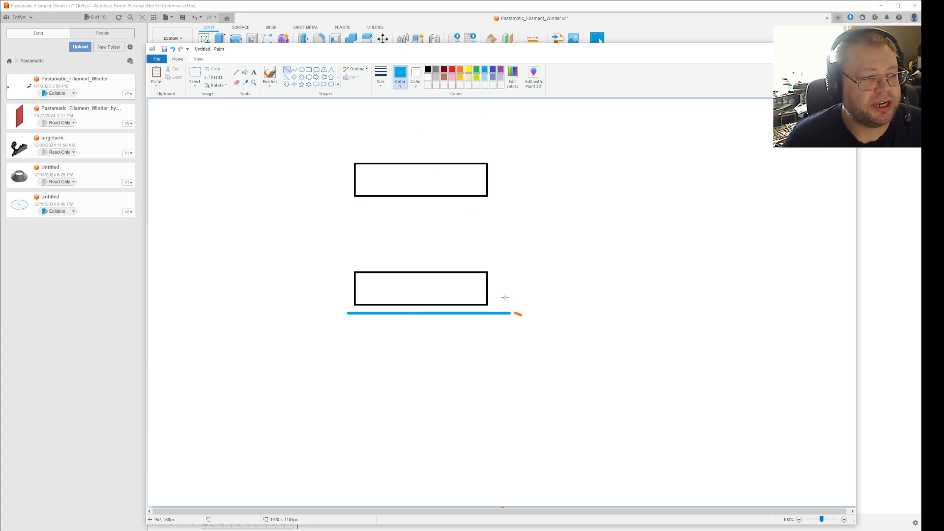
pyautogui.moveTo(501, 308); pyautogui.dragTo(501, 277)
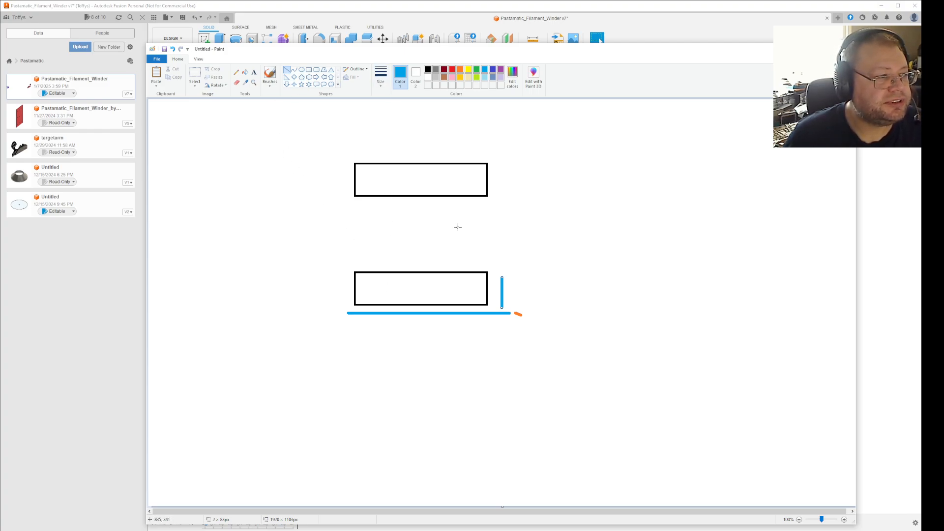
pyautogui.click(500, 71)
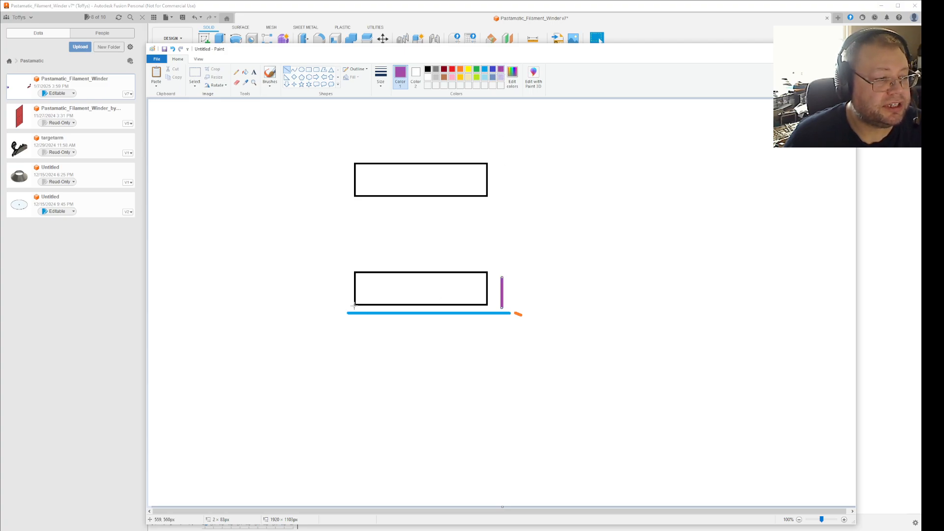
# Trace most of the lower rectangle's bottom edge with rough purple strokes and place a purple dot to the right of the drawing.
pyautogui.moveTo(354, 305); pyautogui.dragTo(451, 305)
pyautogui.click(553, 296)
pyautogui.click(512, 257)
pyautogui.click(527, 259)
pyautogui.click(521, 249)
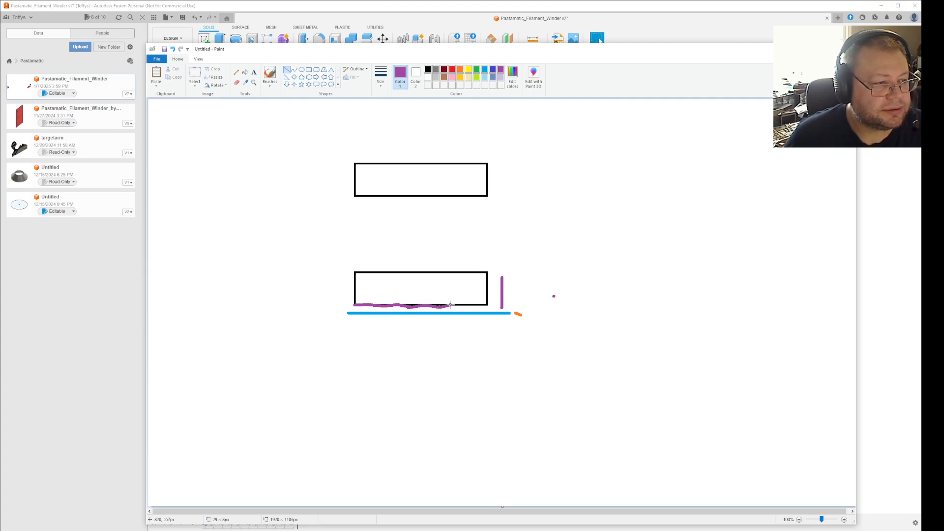
pyautogui.click(537, 250)
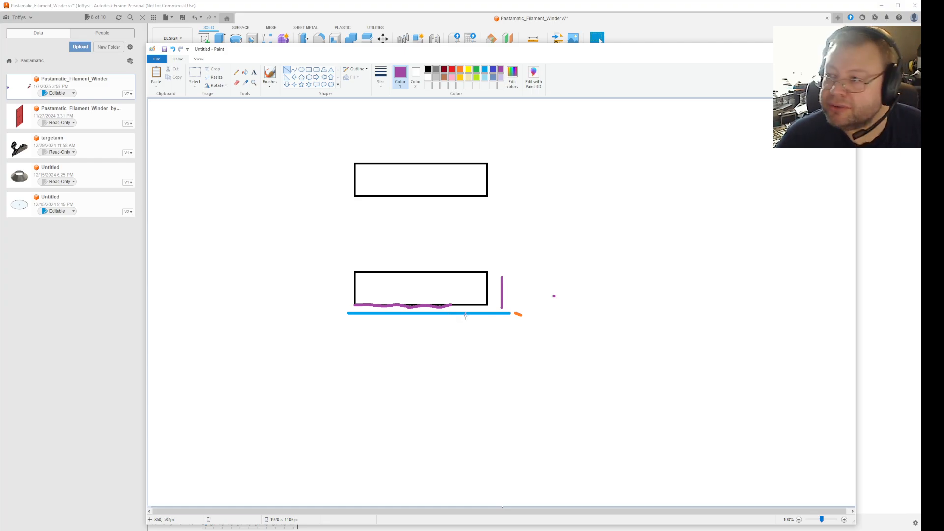
# Draw a short slanted light blue line, about 39 × 12 px, at the right end of the purple strokes.
pyautogui.click(485, 70)
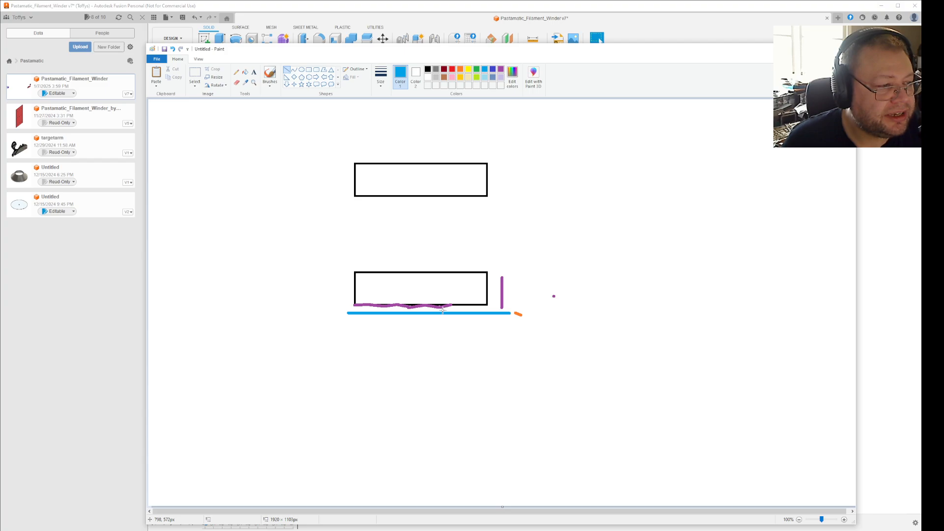
pyautogui.moveTo(440, 311); pyautogui.dragTo(455, 306)
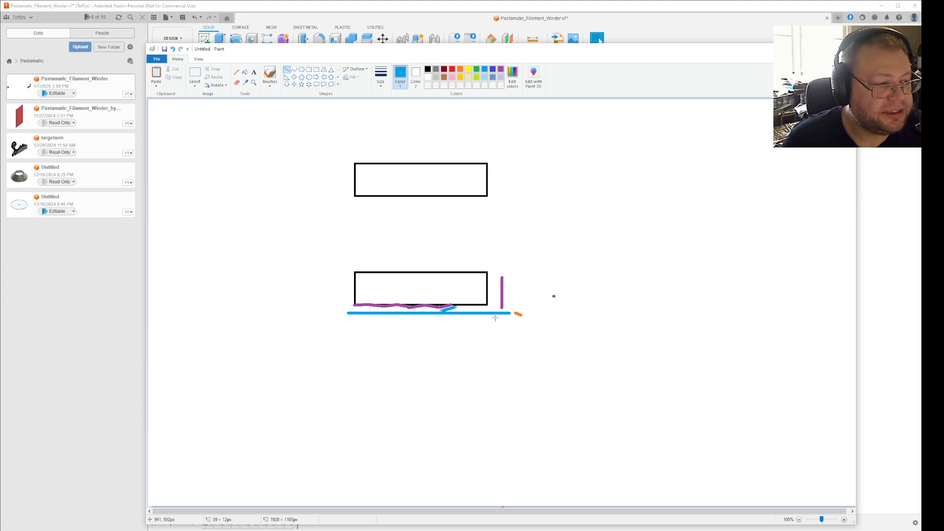
pyautogui.click(461, 334)
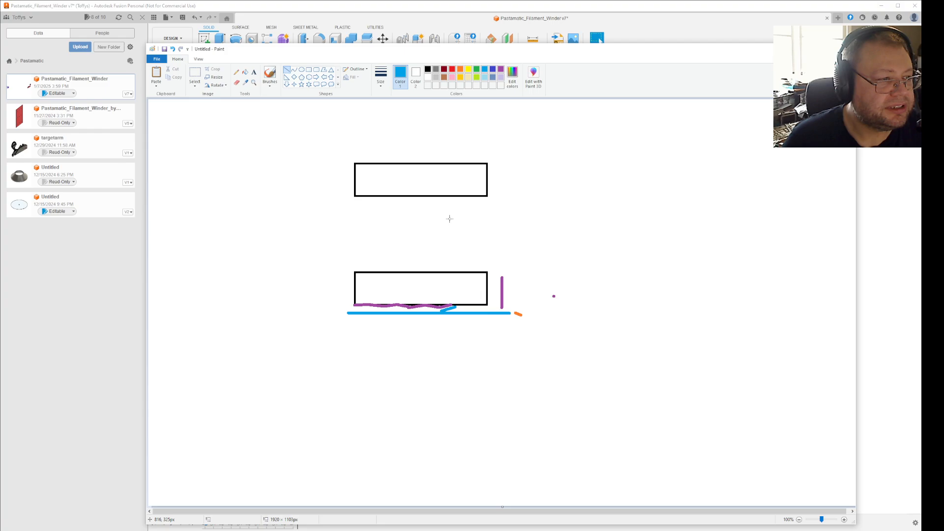
# Draw a short green dash about 37 px wide just beneath the upper rectangle's bottom edge, replacing a blue trial dash.
pyautogui.moveTo(450, 199); pyautogui.dragTo(435, 199)
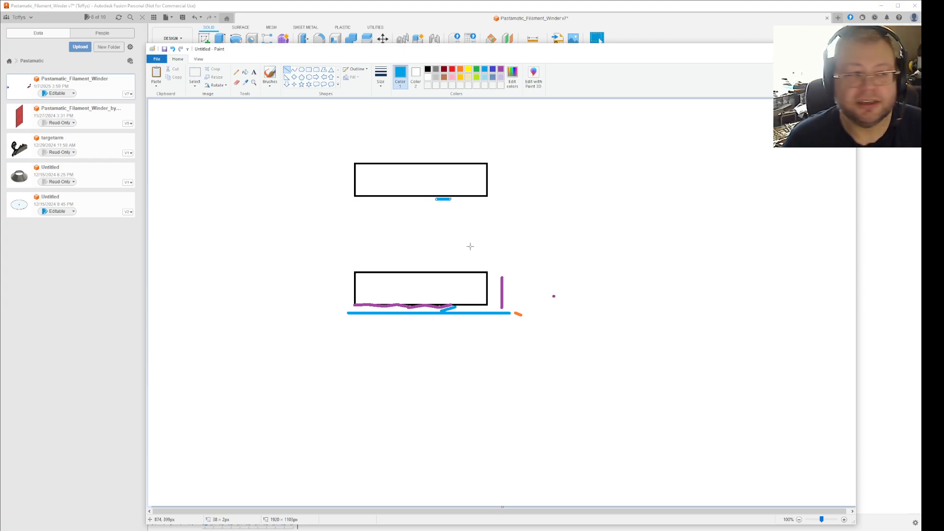
pyautogui.hotkey('ctrl', 'z')
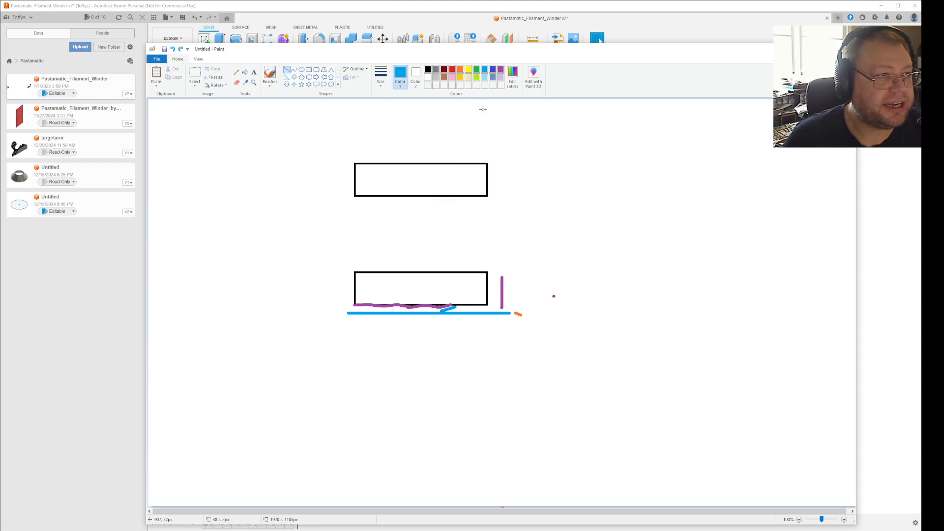
pyautogui.click(477, 70)
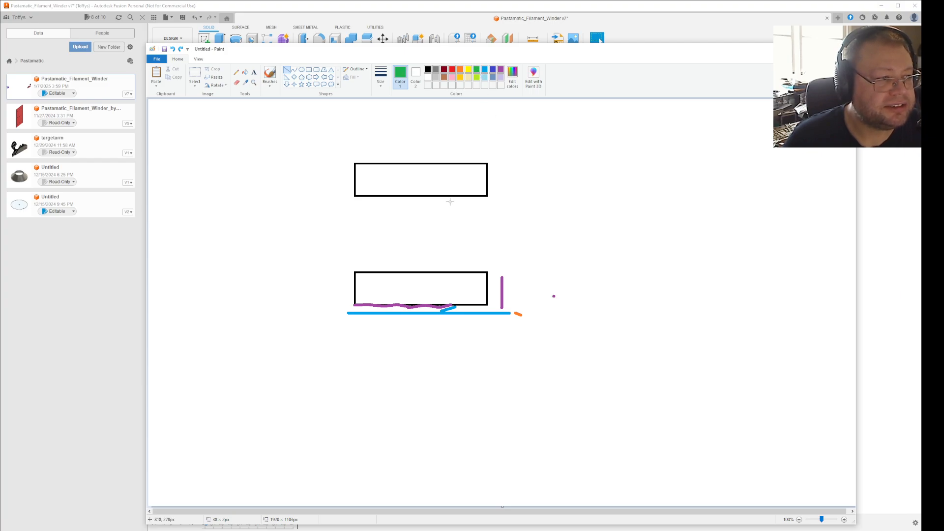
pyautogui.moveTo(450, 202); pyautogui.dragTo(436, 203)
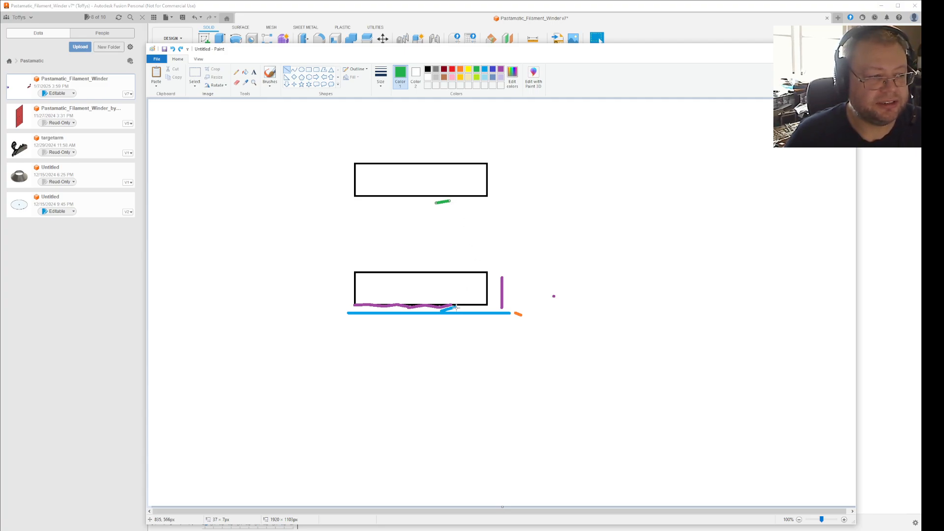
# Draw a long green arrow from the lower rectangle's bottom edge up into the upper rectangle.
pyautogui.moveTo(462, 309); pyautogui.dragTo(425, 171)
pyautogui.click(439, 142)
pyautogui.click(567, 251)
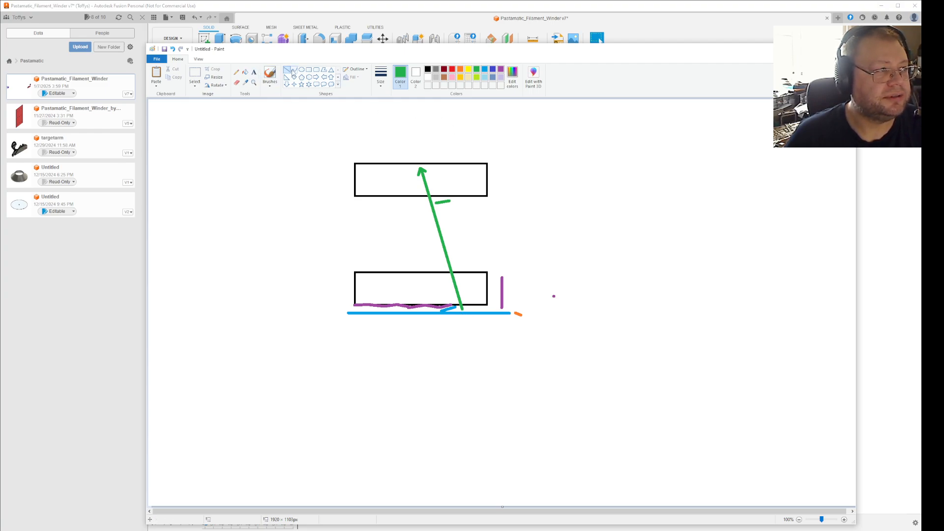
# Mark one indigo Pencil dot inside each rectangle, near the right part of its bottom edge.
pyautogui.click(237, 73)
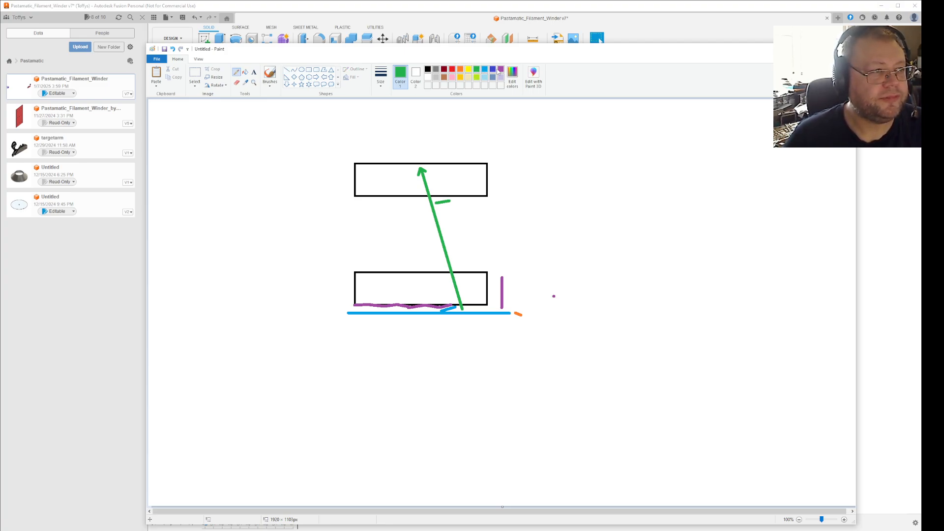
pyautogui.click(492, 69)
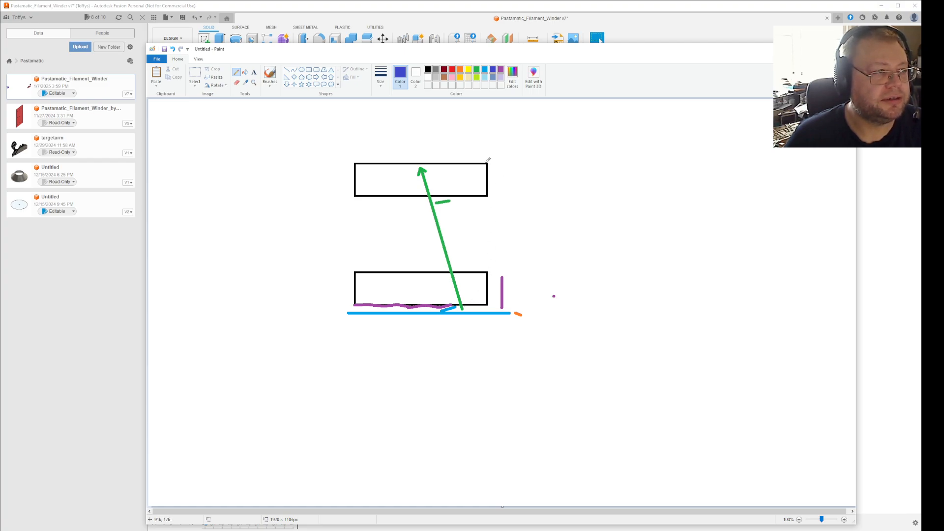
pyautogui.click(381, 78)
pyautogui.click(385, 142)
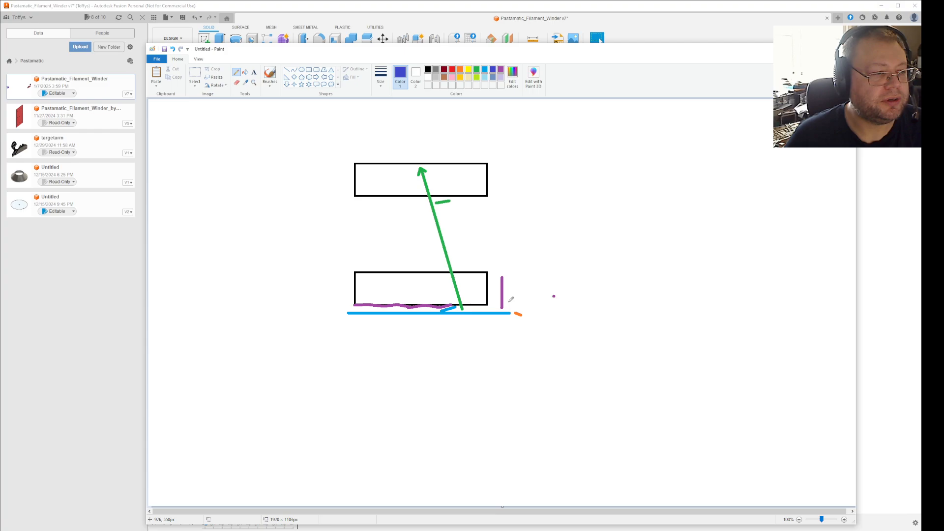
pyautogui.click(473, 301)
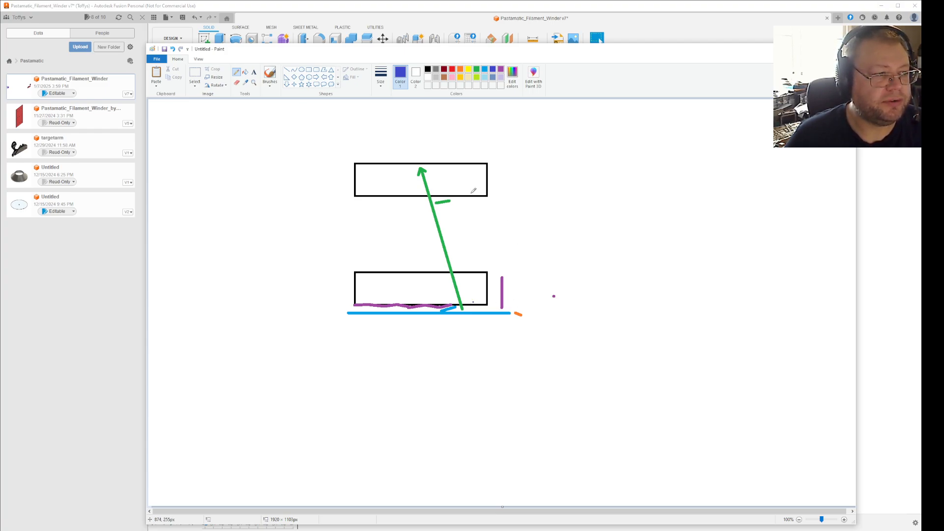
pyautogui.click(464, 193)
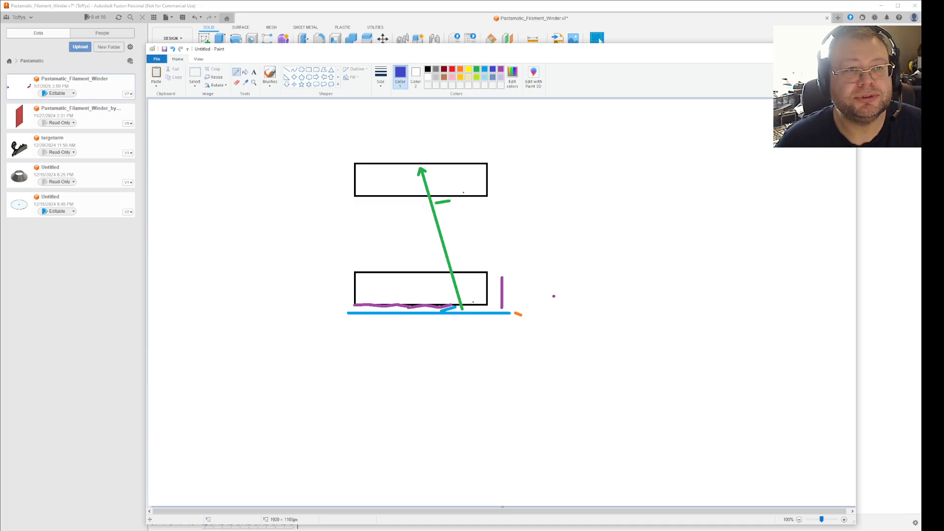
# Return to Fusion and create an offset plane from the YZ plane, extended to a vertex on the far bracket's lower round-opening rim.
pyautogui.click(800, 49)
pyautogui.scroll(-6, 473, 350)
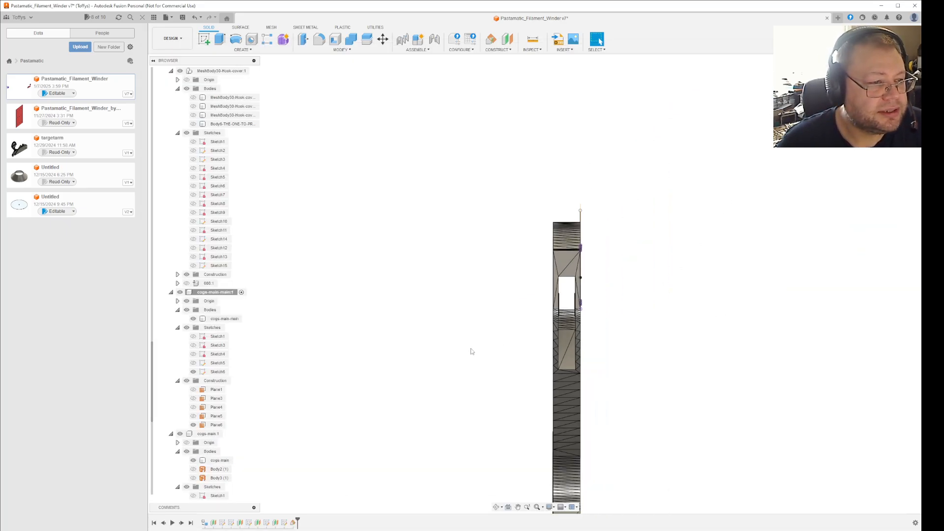
pyautogui.keyDown('shift'); pyautogui.moveTo(630, 370); pyautogui.dragTo(465, 298, button='middle'); pyautogui.keyUp('shift')
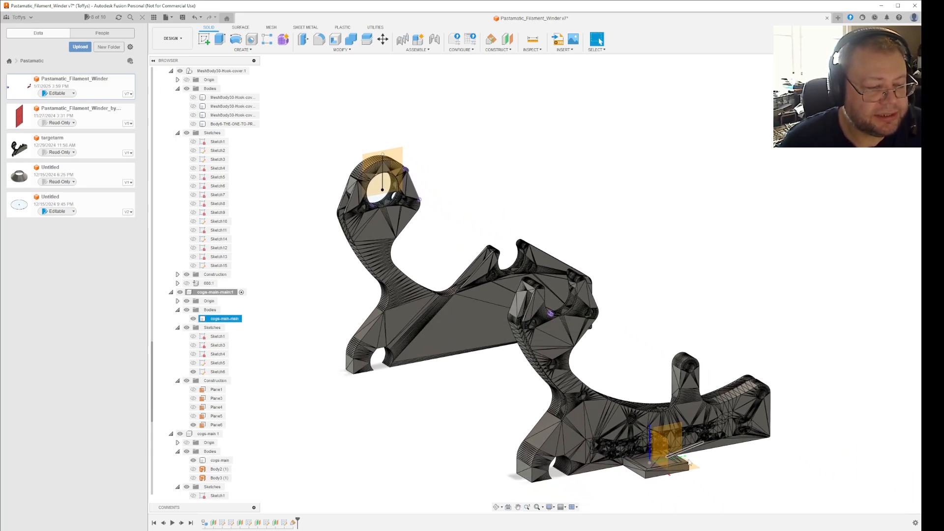
pyautogui.click(676, 440)
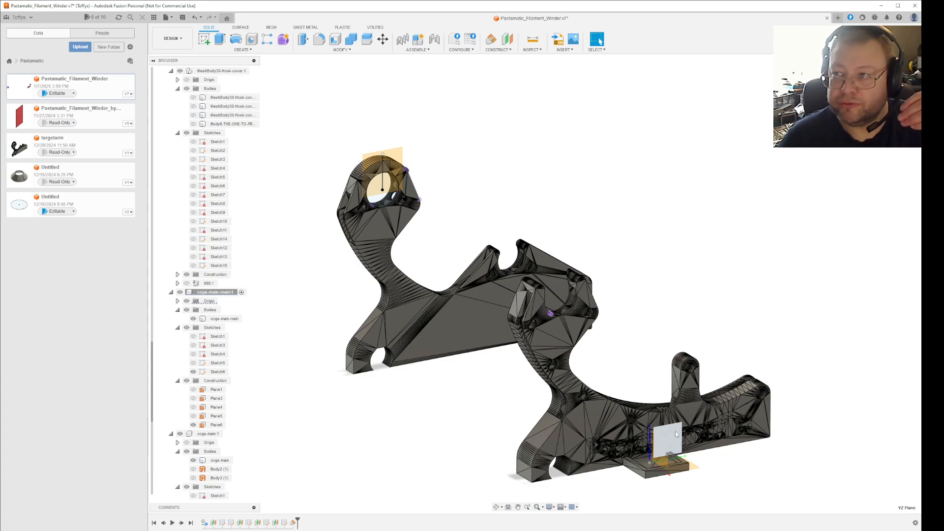
pyautogui.click(509, 44)
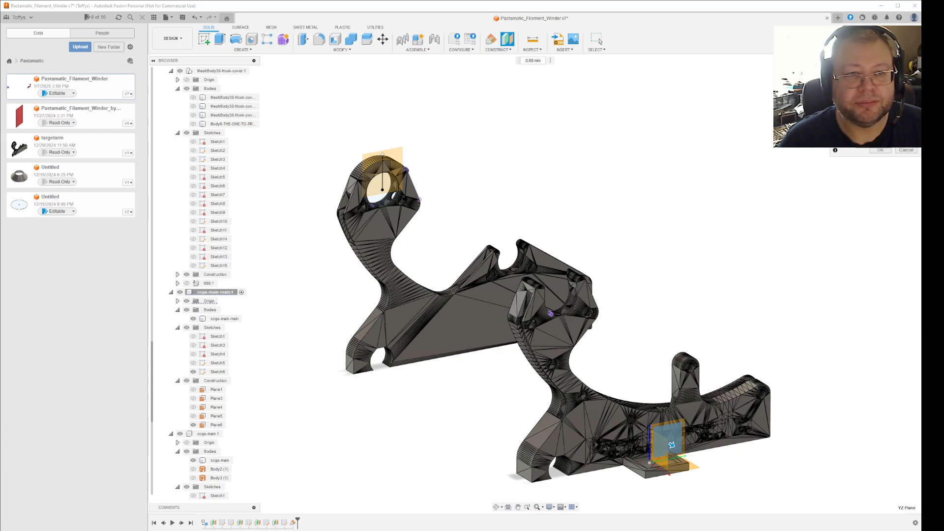
pyautogui.scroll(5, 366, 209)
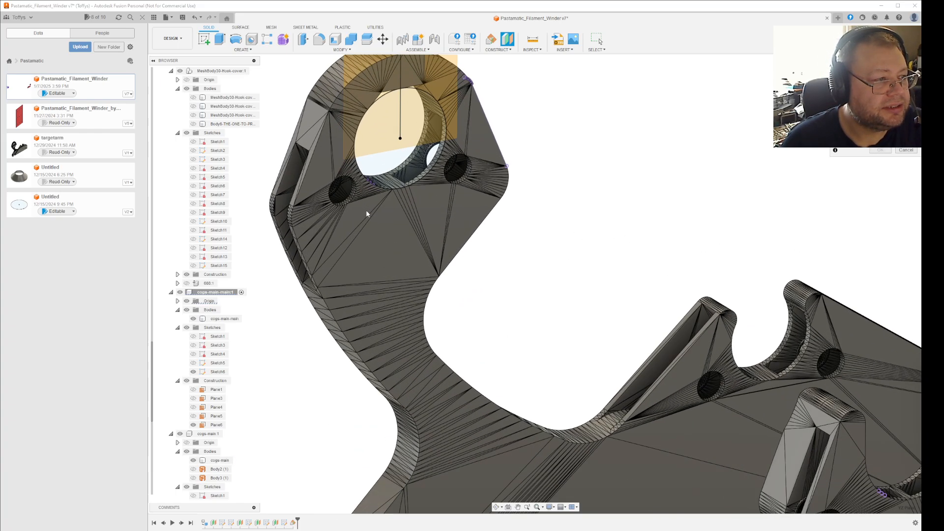
pyautogui.scroll(5, 391, 202)
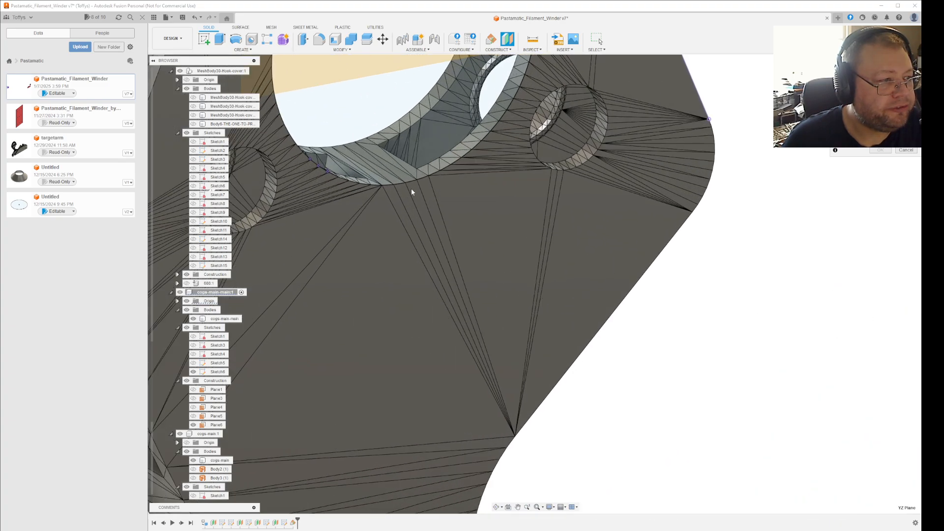
pyautogui.click(407, 183)
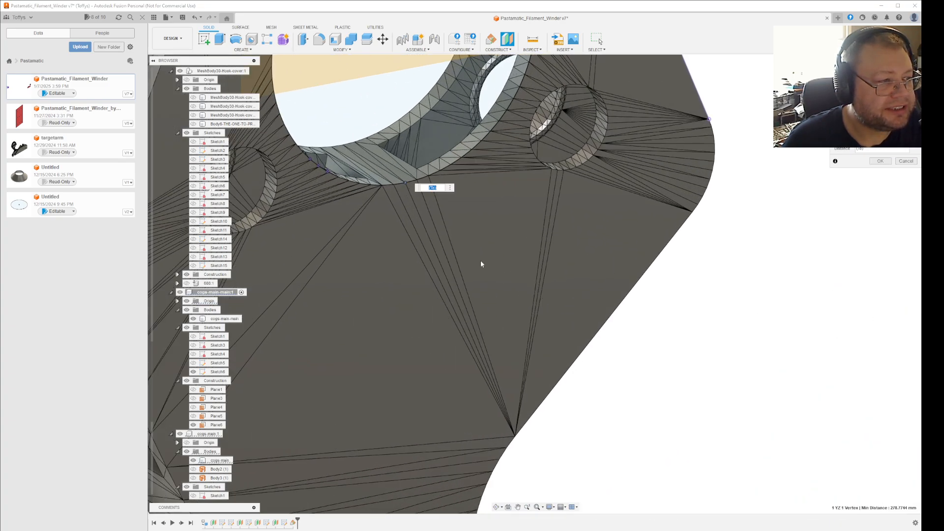
pyautogui.scroll(-10, 472, 265)
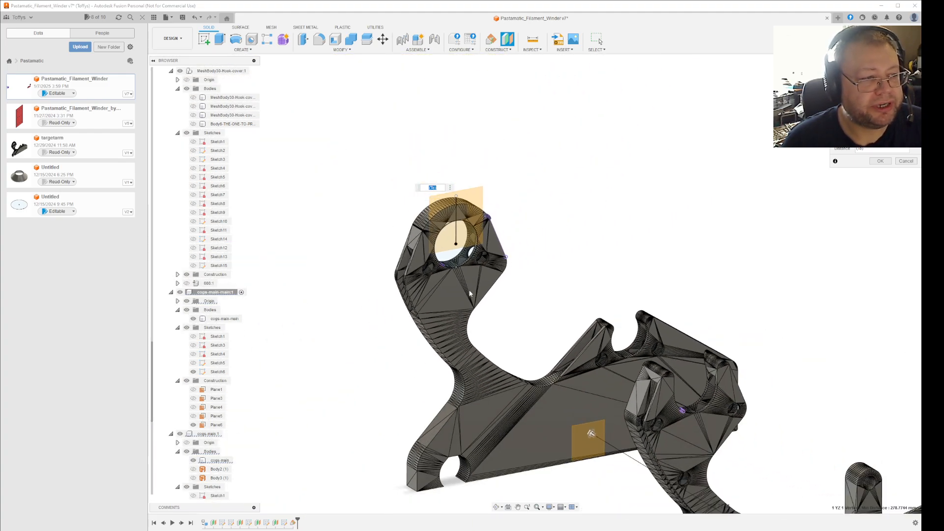
pyautogui.click(880, 161)
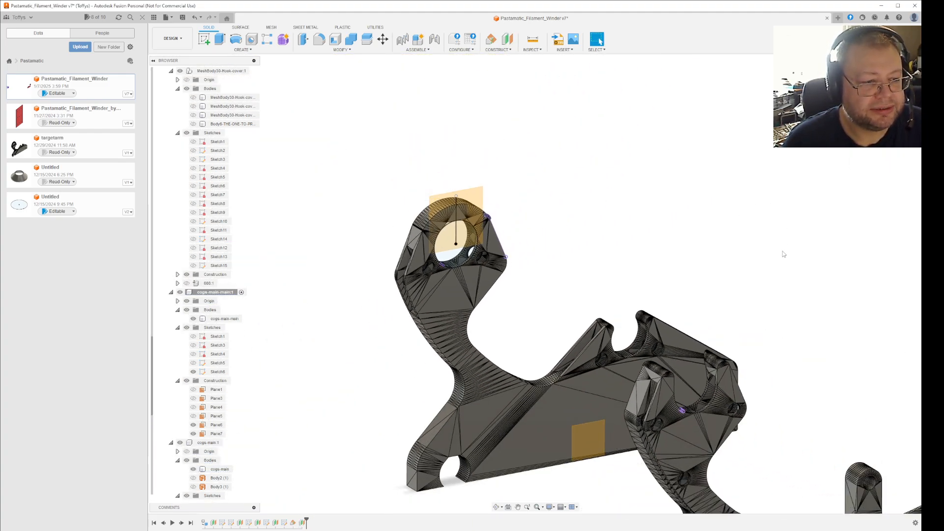
# Enlarge the new offset plane's display by its corners so that it spans the entire far bracket.
pyautogui.moveTo(573, 428); pyautogui.dragTo(327, 163)
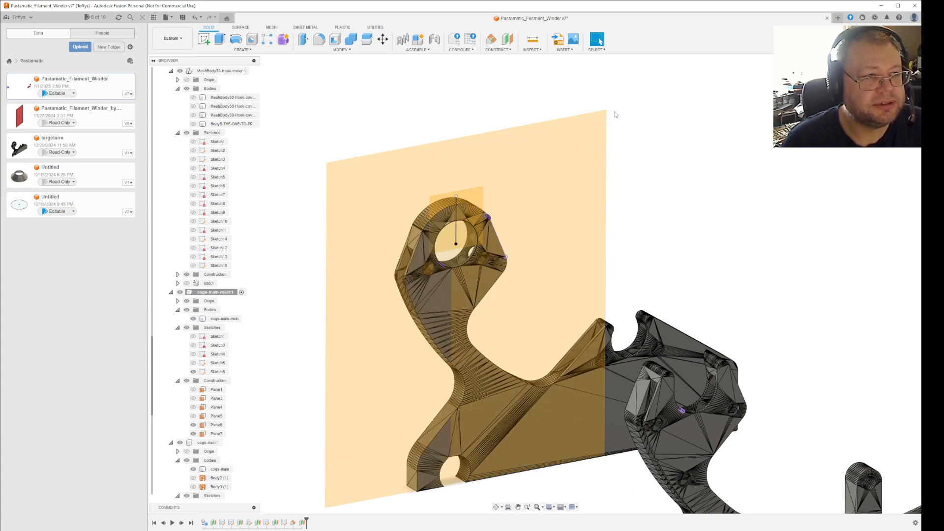
pyautogui.moveTo(606, 110); pyautogui.dragTo(792, 87)
pyautogui.scroll(-5, 831, 335)
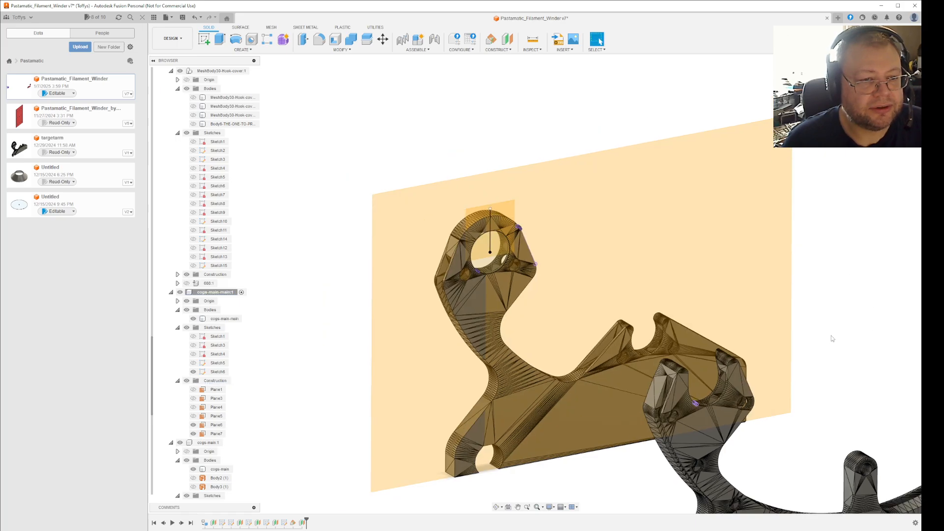
pyautogui.moveTo(845, 346)
pyautogui.keyDown('shift'); pyautogui.mouseDown(button='middle')
pyautogui.moveTo(892, 355)
pyautogui.moveTo(845, 348)
pyautogui.moveTo(856, 352)
pyautogui.mouseUp(button='middle'); pyautogui.keyUp('shift')
pyautogui.press('Escape')
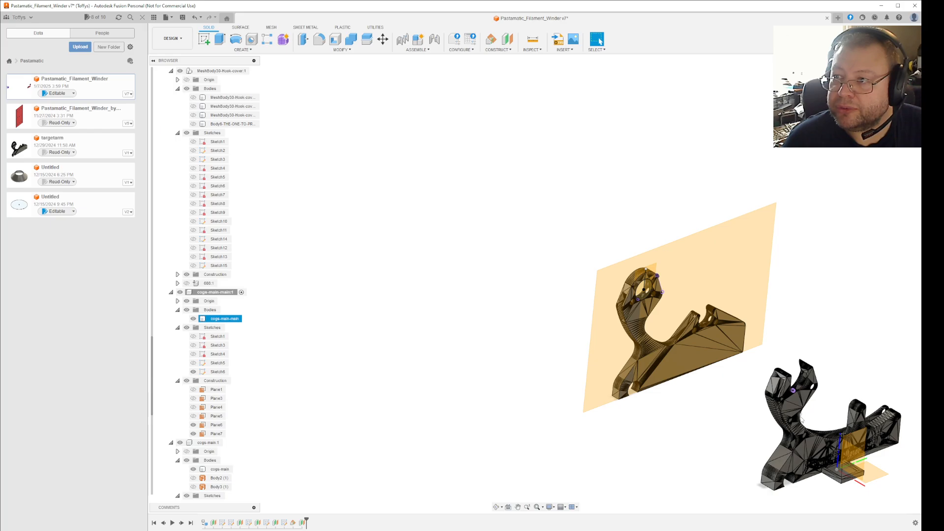
pyautogui.moveTo(784, 344); pyautogui.dragTo(685, 314, button='middle')
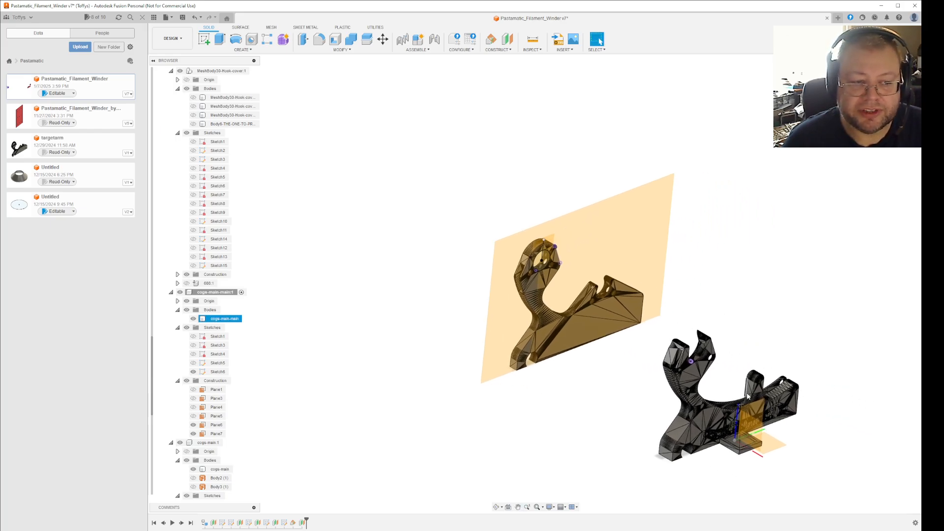